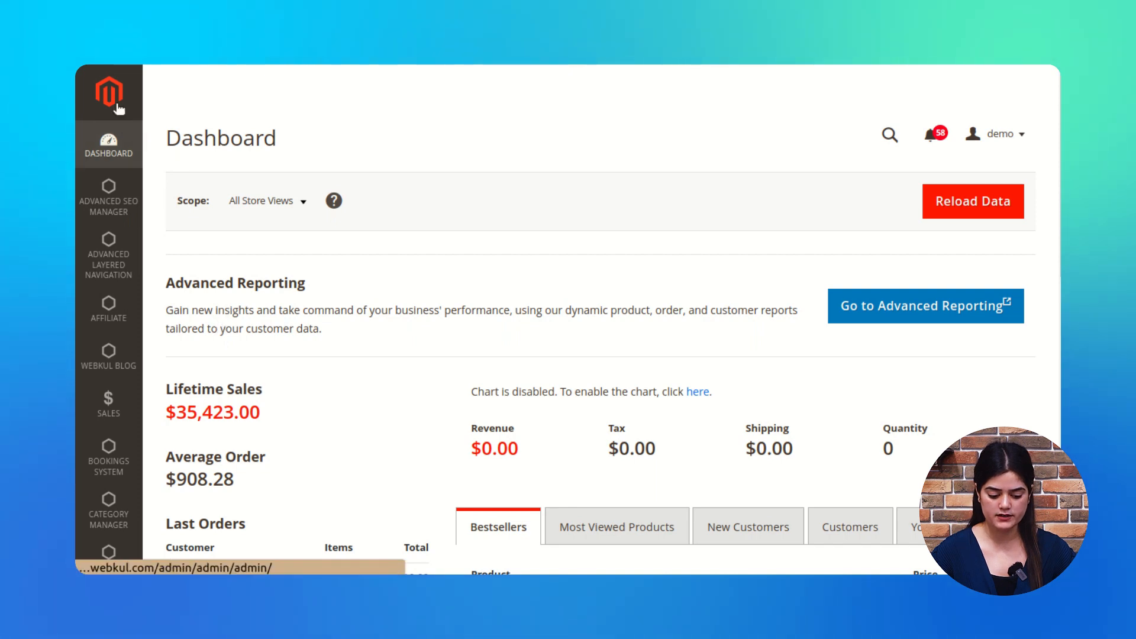
Step: Go to Helpdesk Manager's Manage Business Hours page listing the Default Business Hour record
{"action": "scroll", "coordinate": [103, 494], "scroll_direction": "down", "scroll_amount": 2}
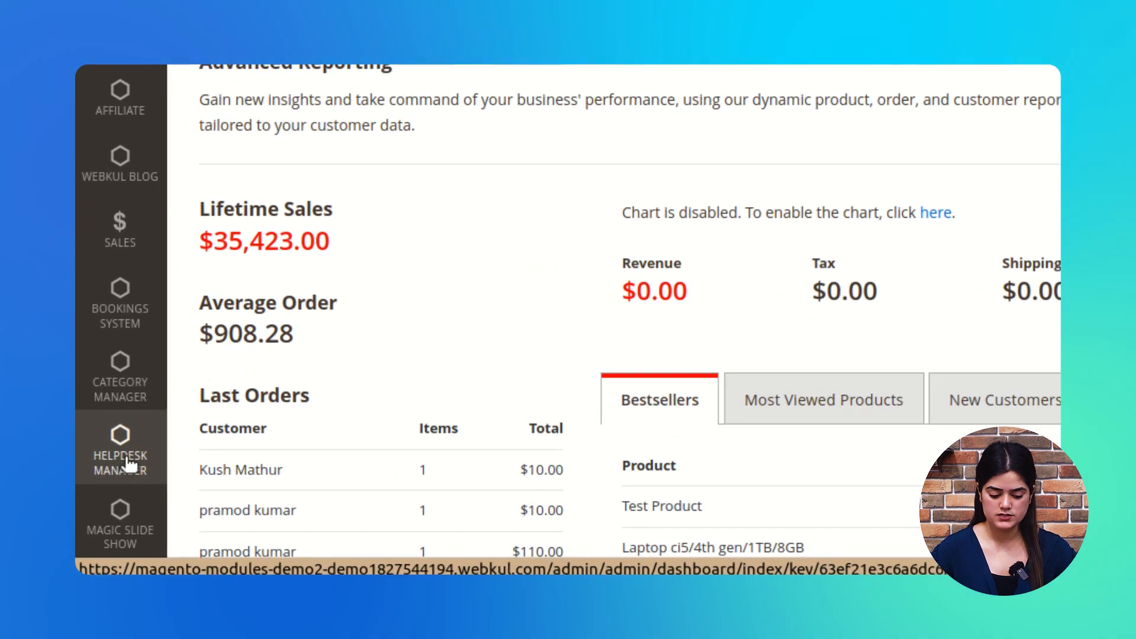
{"action": "left_click", "coordinate": [128, 459]}
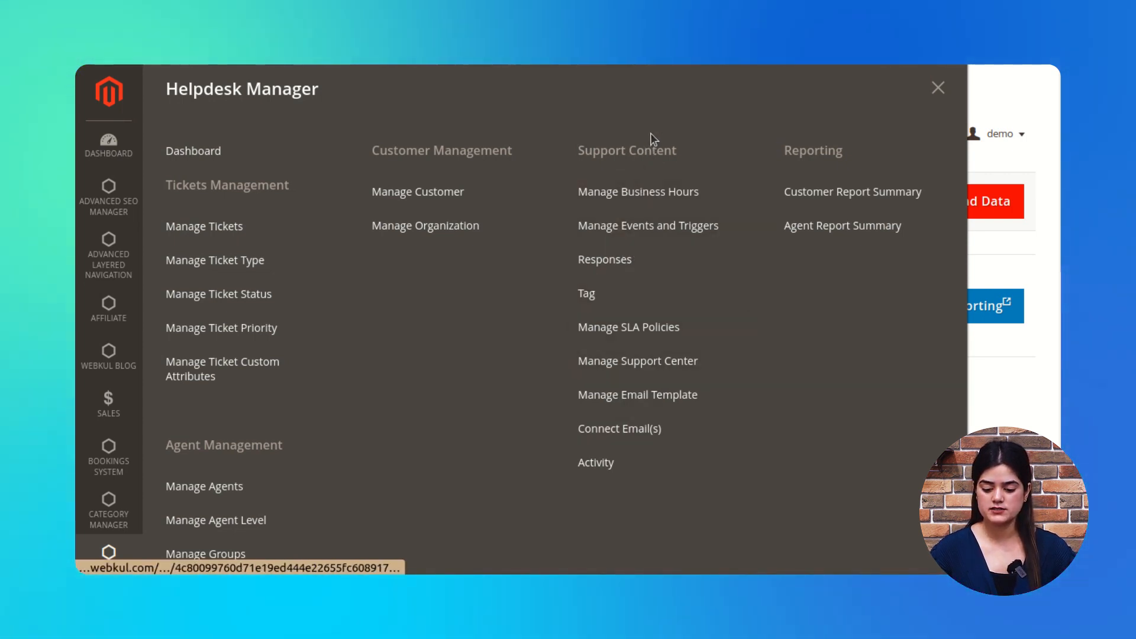
{"action": "left_click", "coordinate": [651, 200]}
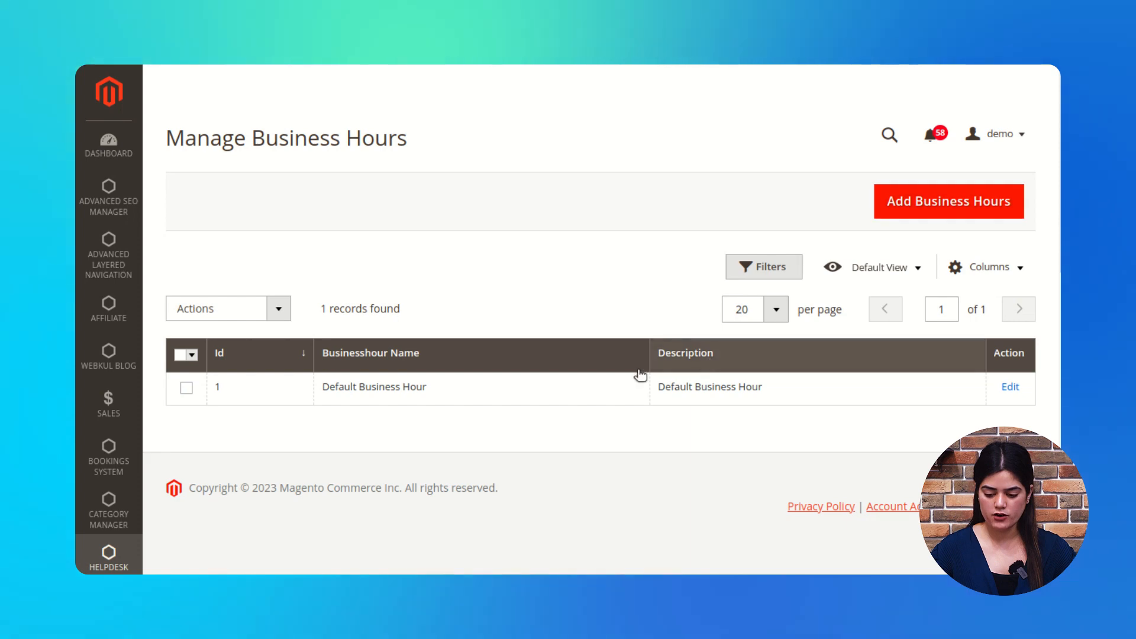
Step: Start a new business hour named 'Available hours' with the same description
{"action": "left_click", "coordinate": [963, 214]}
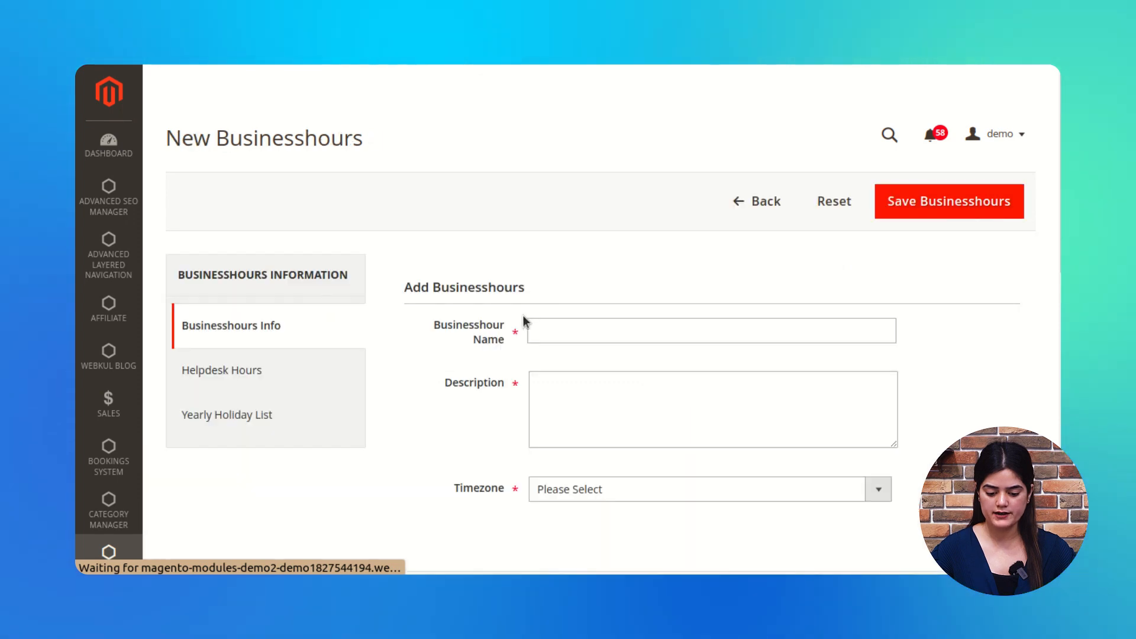
{"action": "scroll", "coordinate": [619, 411], "scroll_direction": "down", "scroll_amount": 2}
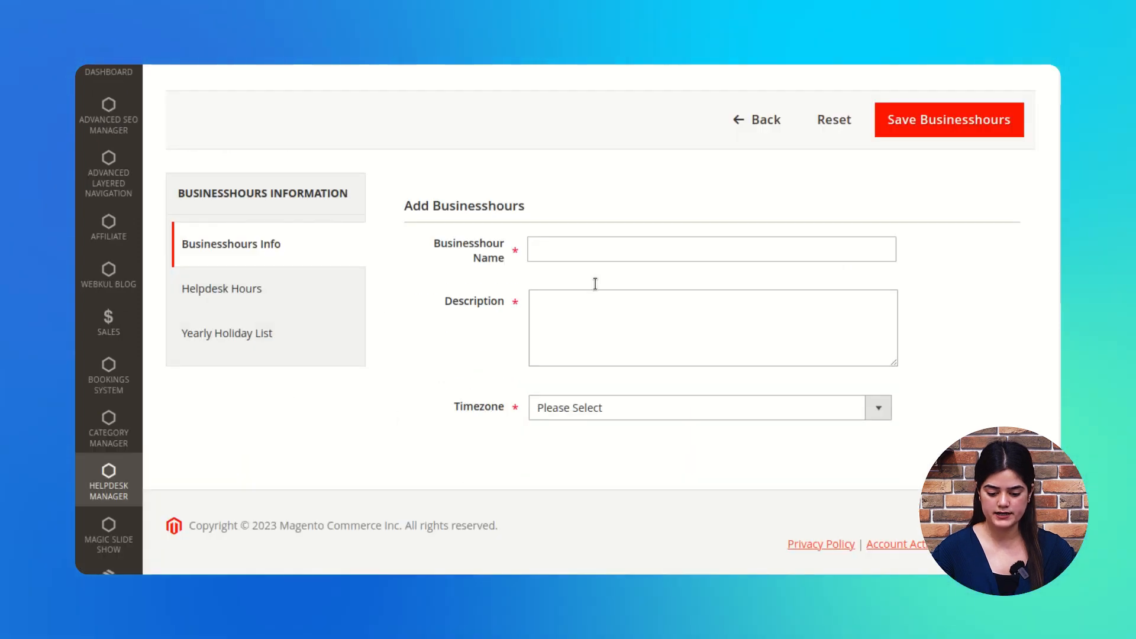
{"action": "left_click", "coordinate": [627, 287]}
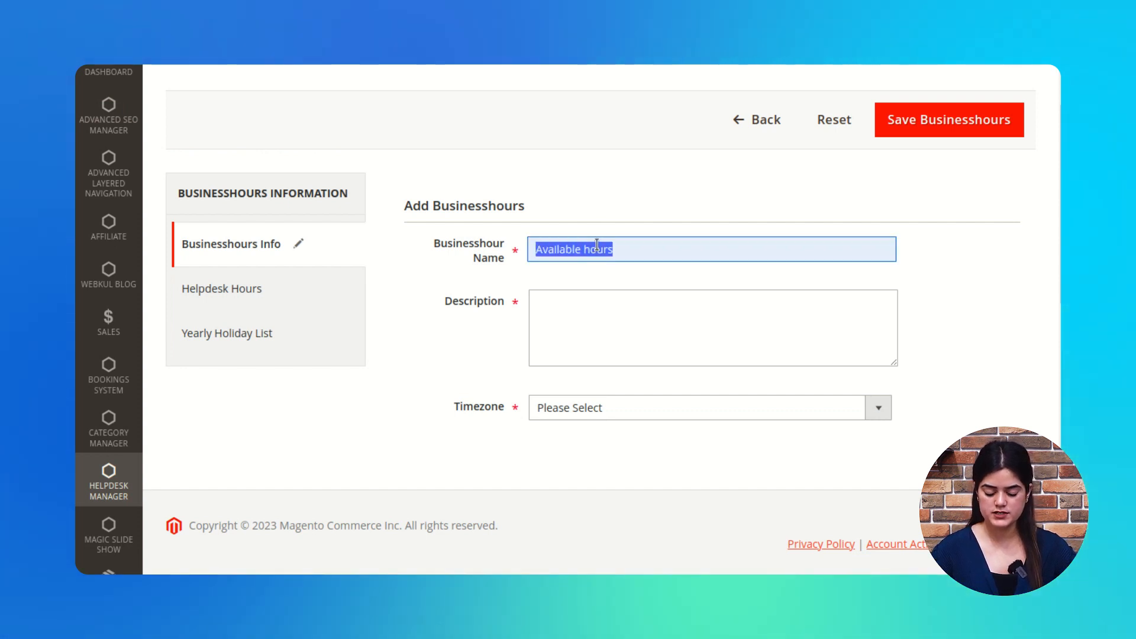
{"action": "left_click", "coordinate": [727, 353]}
{"action": "type", "text": "Available hours"}
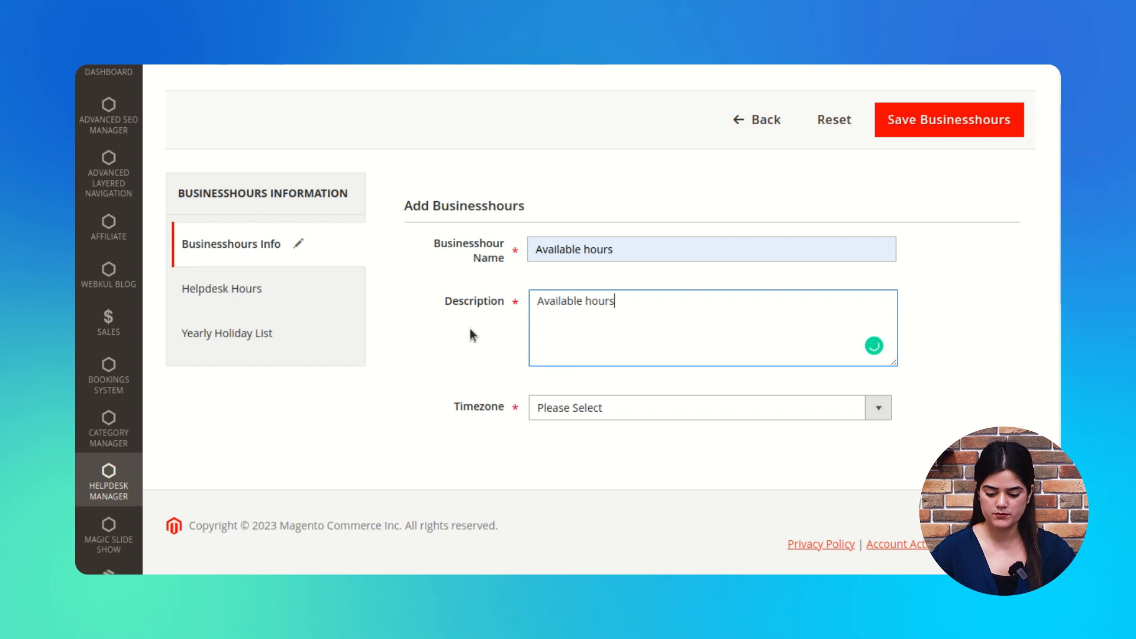
Step: Set the timezone to Atlantic Standard Time (America/St_Barthelemy) and view its helpdesk hours
{"action": "left_click", "coordinate": [878, 408]}
{"action": "scroll", "coordinate": [764, 371], "scroll_direction": "down", "scroll_amount": 10}
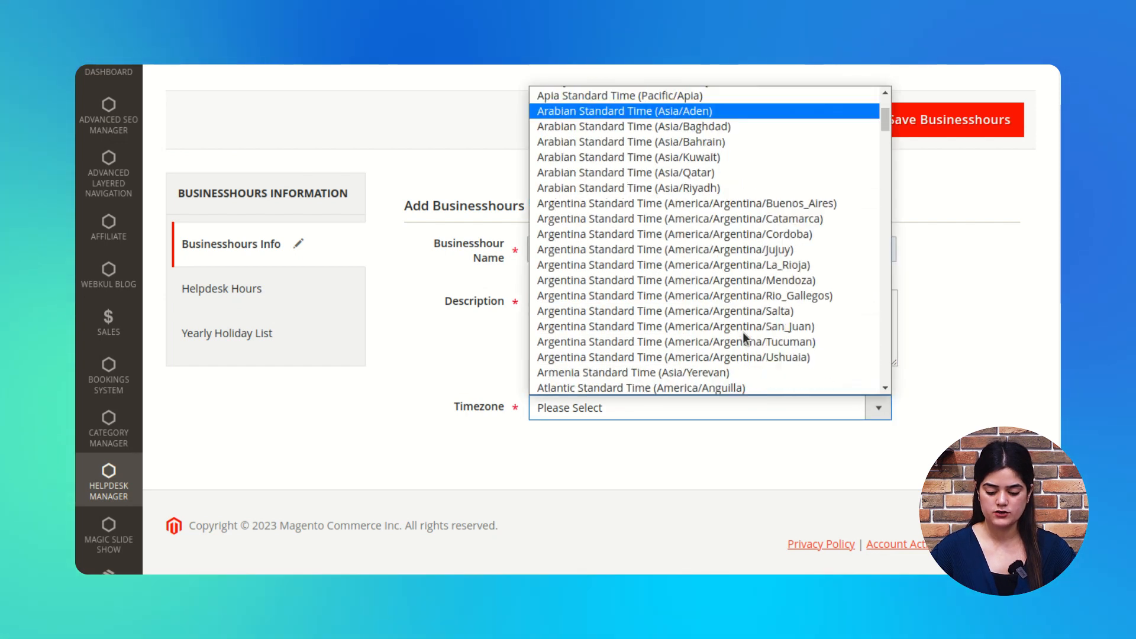
{"action": "left_click", "coordinate": [681, 340]}
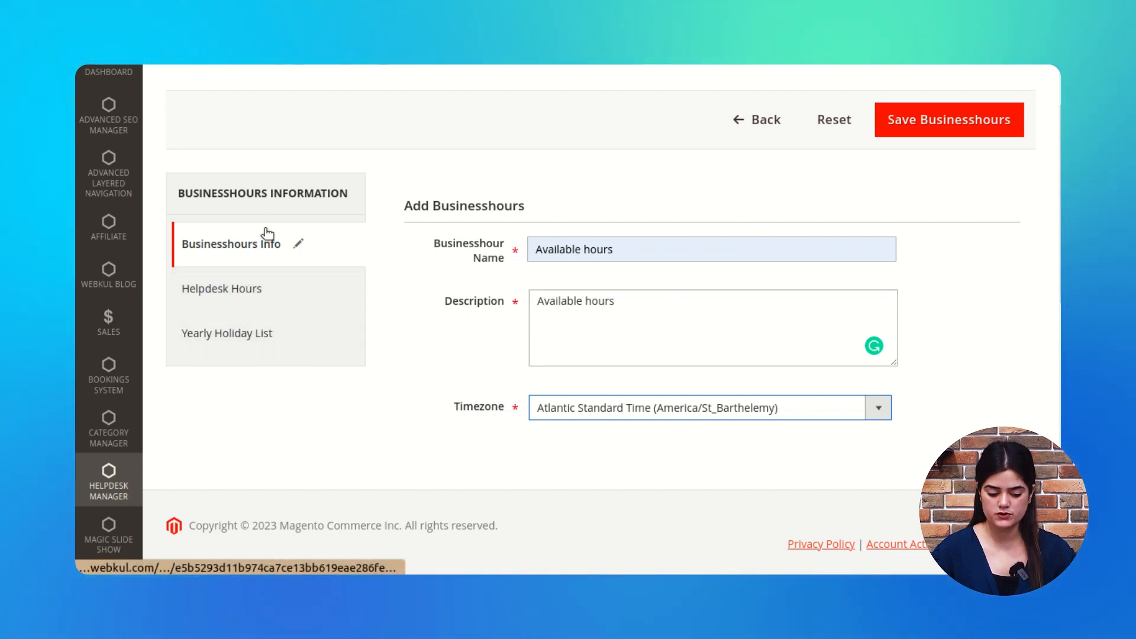
{"action": "left_click", "coordinate": [235, 289]}
{"action": "scroll", "coordinate": [503, 302], "scroll_direction": "down", "scroll_amount": 2}
{"action": "scroll", "coordinate": [510, 304], "scroll_direction": "up", "scroll_amount": 3}
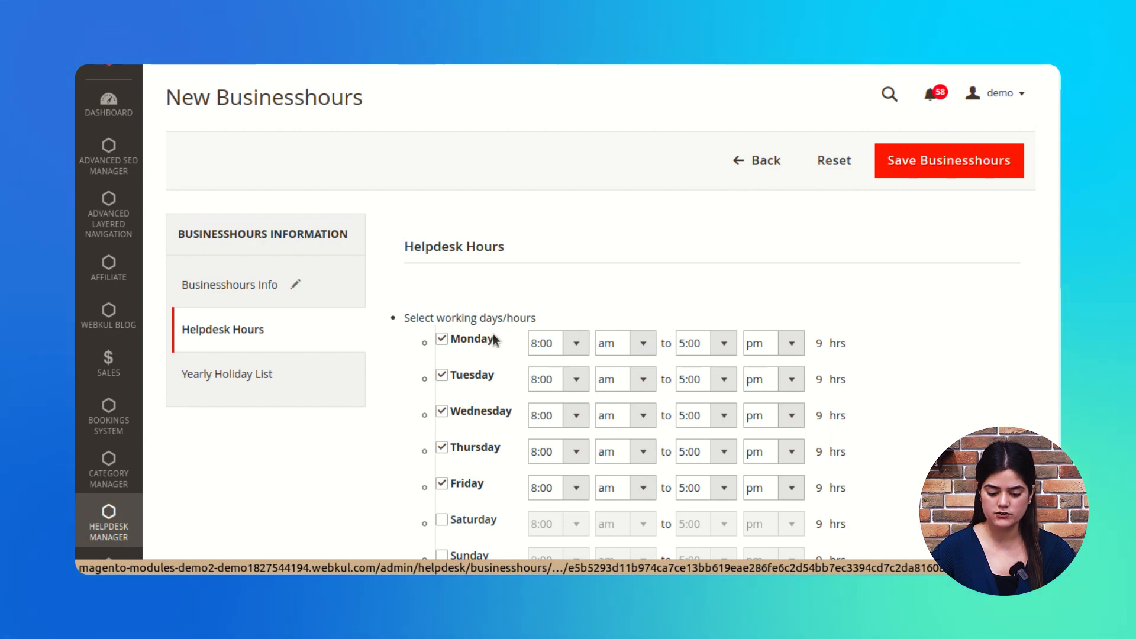
Step: Keep Monday–Friday 8:00 am–5:00 pm as working days with Saturday off, then view yearly holidays
{"action": "scroll", "coordinate": [493, 334], "scroll_direction": "down", "scroll_amount": 2}
{"action": "left_click", "coordinate": [444, 259]}
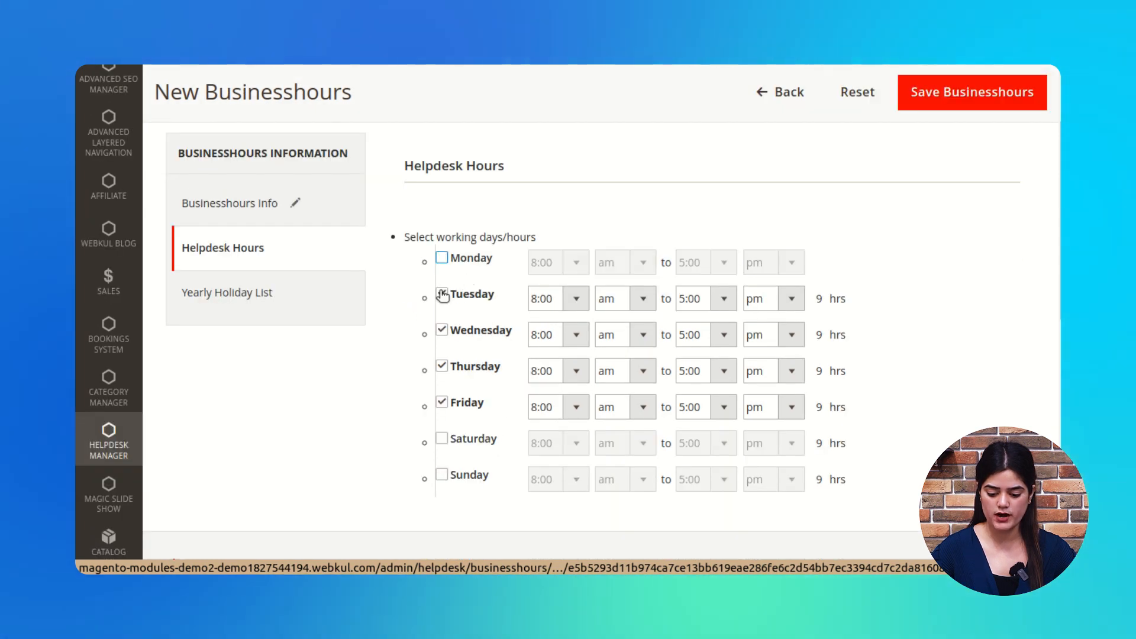
{"action": "left_click", "coordinate": [444, 294]}
{"action": "left_click", "coordinate": [443, 258]}
{"action": "left_click", "coordinate": [450, 294]}
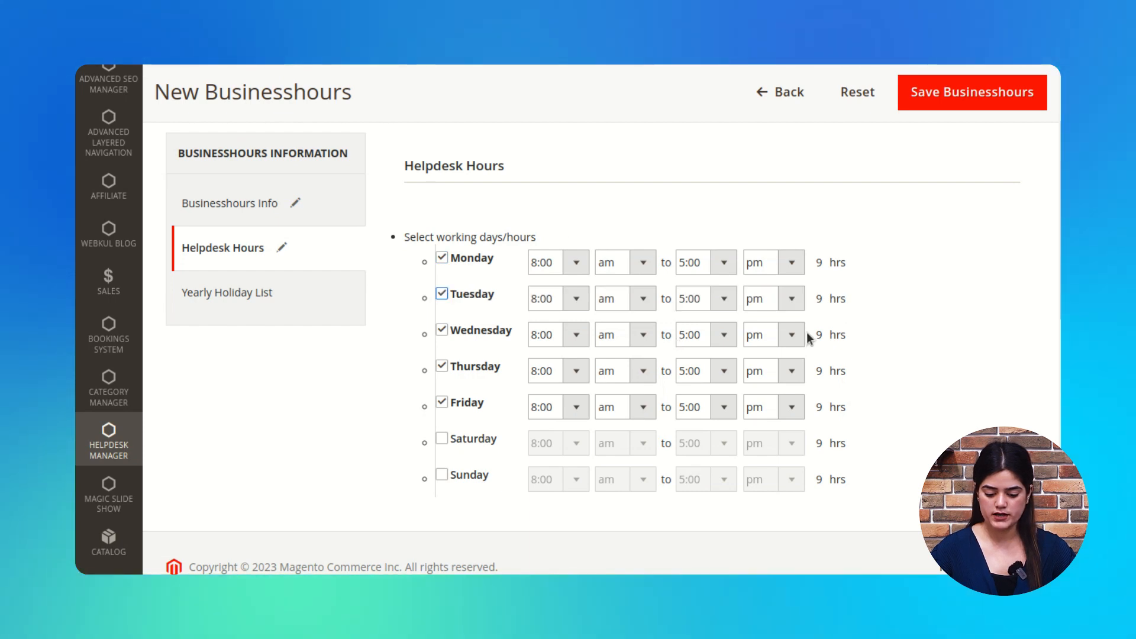
{"action": "left_click", "coordinate": [450, 443]}
{"action": "left_click", "coordinate": [445, 441]}
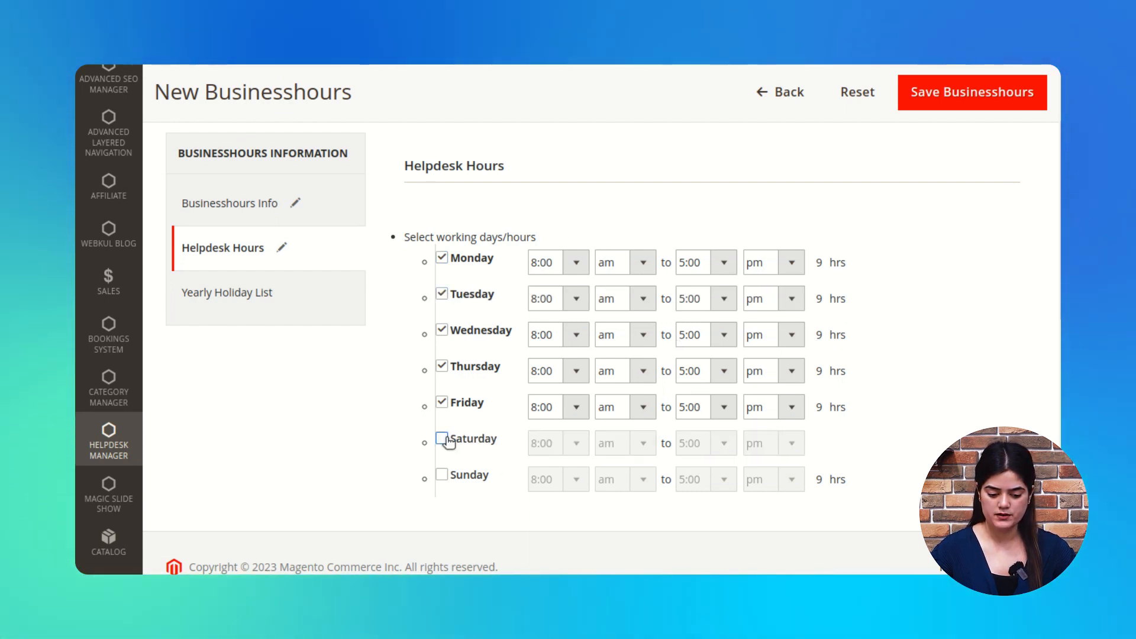
{"action": "left_click", "coordinate": [266, 292]}
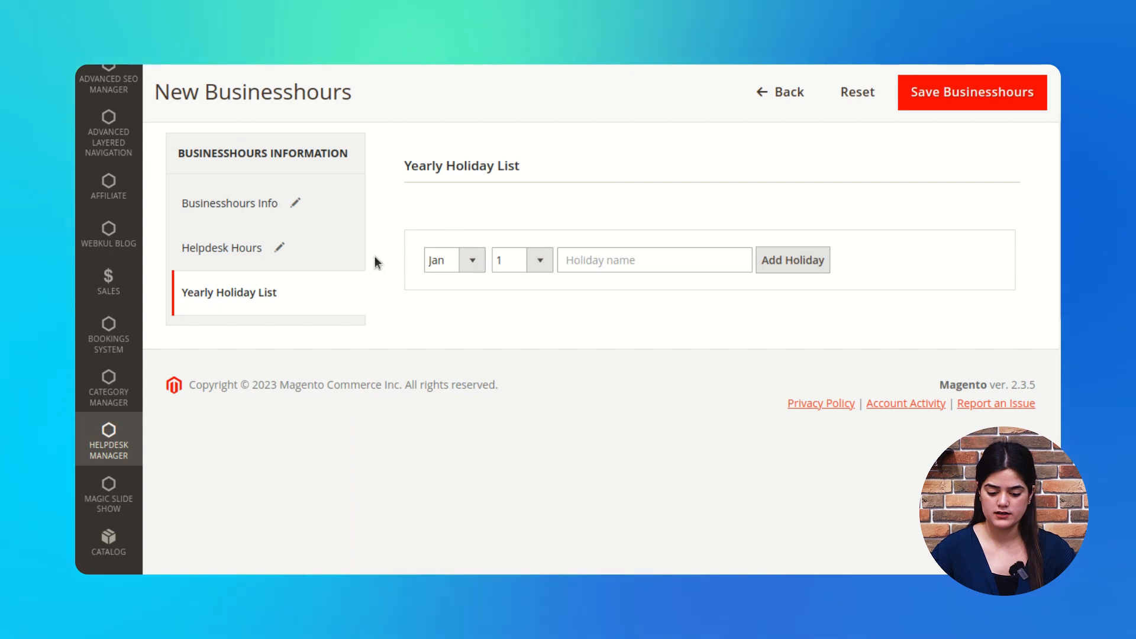
Step: Add a February 1 holiday named 'holi' and go back to the business hours list
{"action": "left_click", "coordinate": [471, 261]}
{"action": "left_click", "coordinate": [455, 296]}
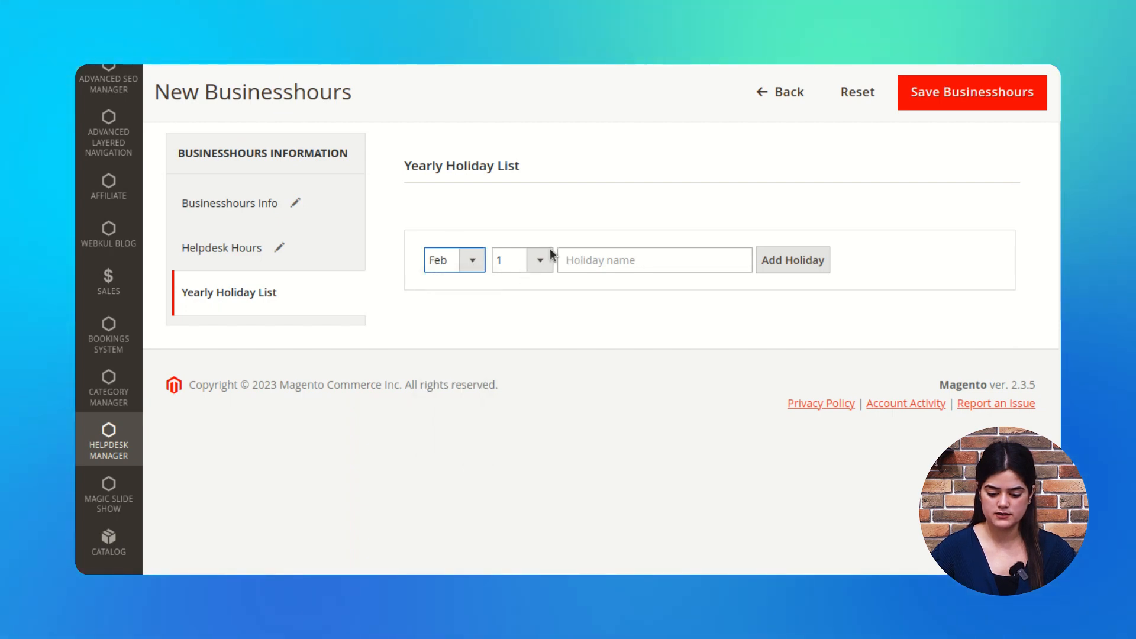
{"action": "left_click", "coordinate": [573, 261]}
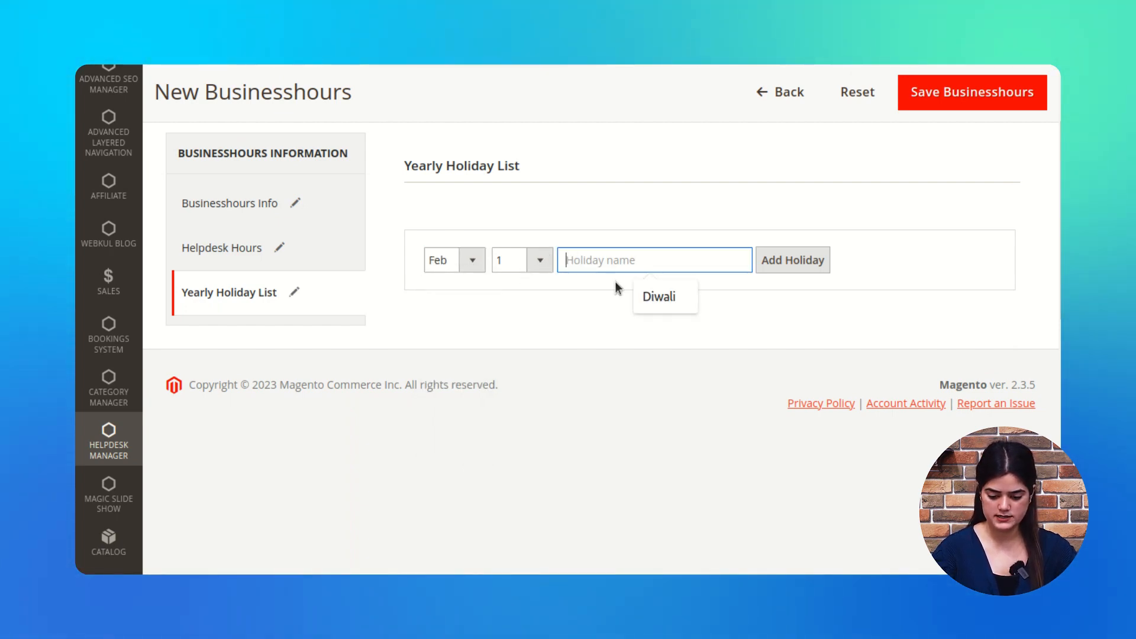
{"action": "type", "text": "holi"}
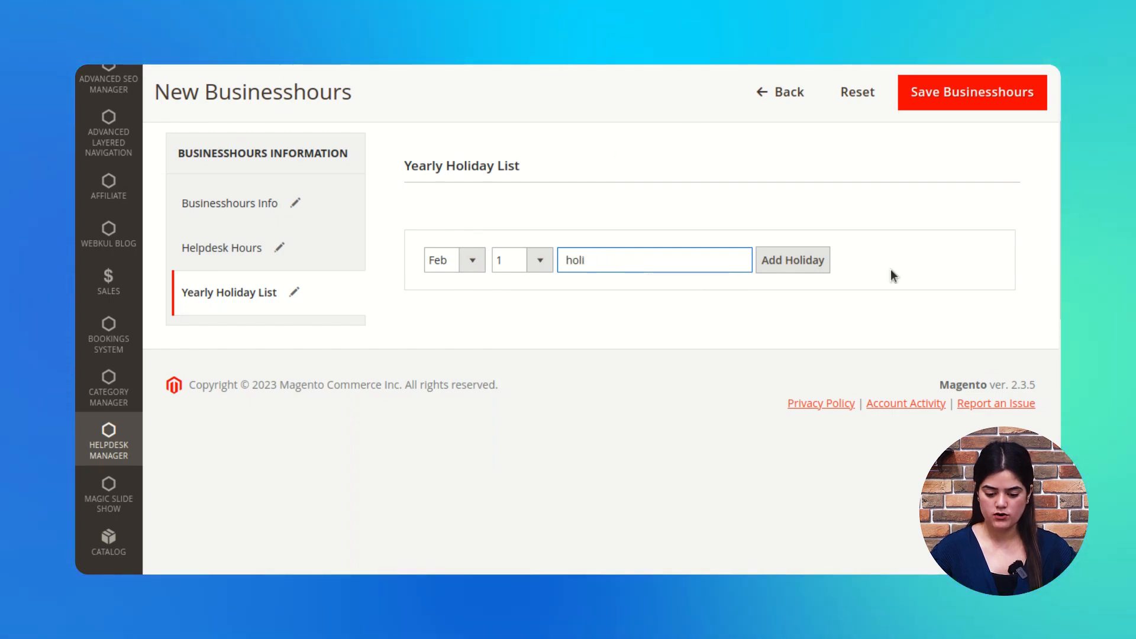
{"action": "left_click", "coordinate": [822, 264]}
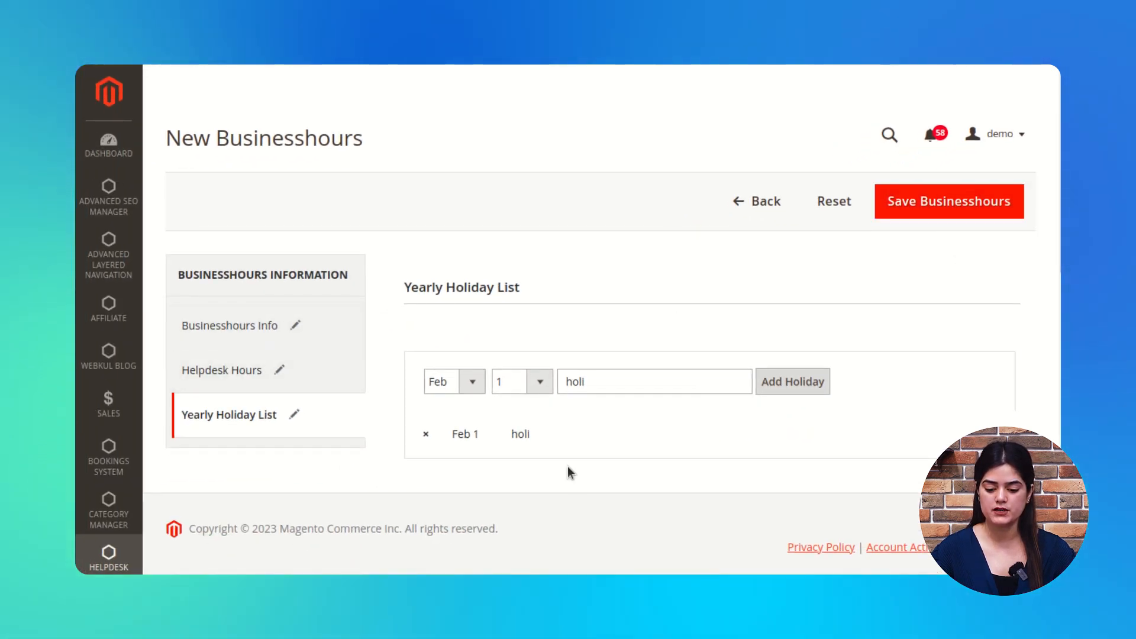
{"action": "left_click", "coordinate": [757, 202]}
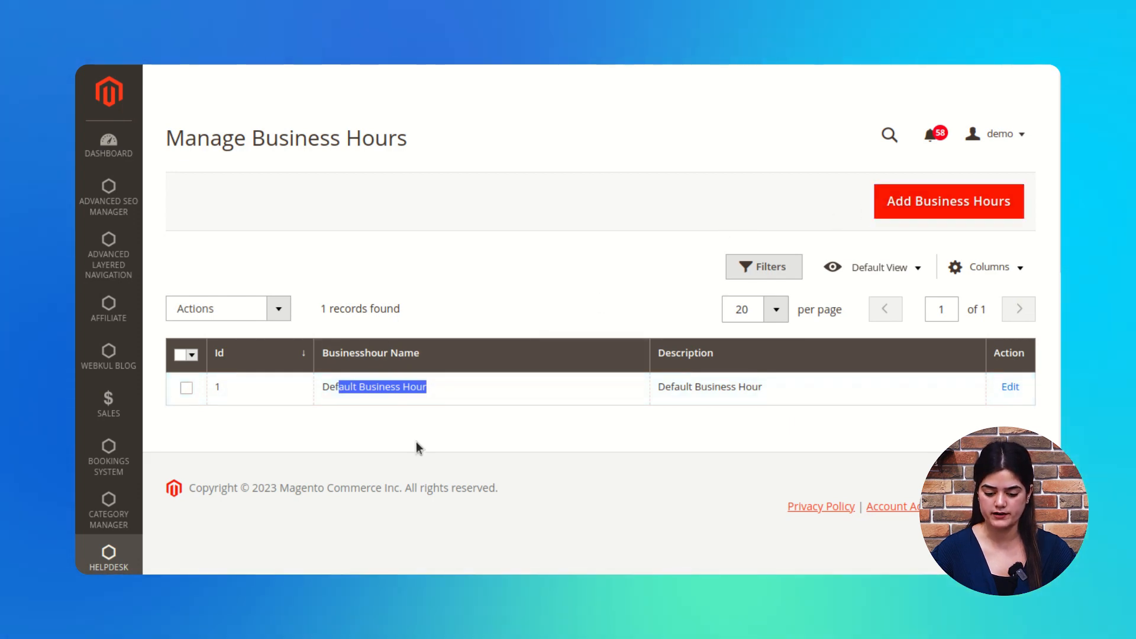
Step: Go to Manage Events and Triggers and start a new event
{"action": "scroll", "coordinate": [426, 429], "scroll_direction": "down", "scroll_amount": 1}
{"action": "left_click", "coordinate": [299, 327]}
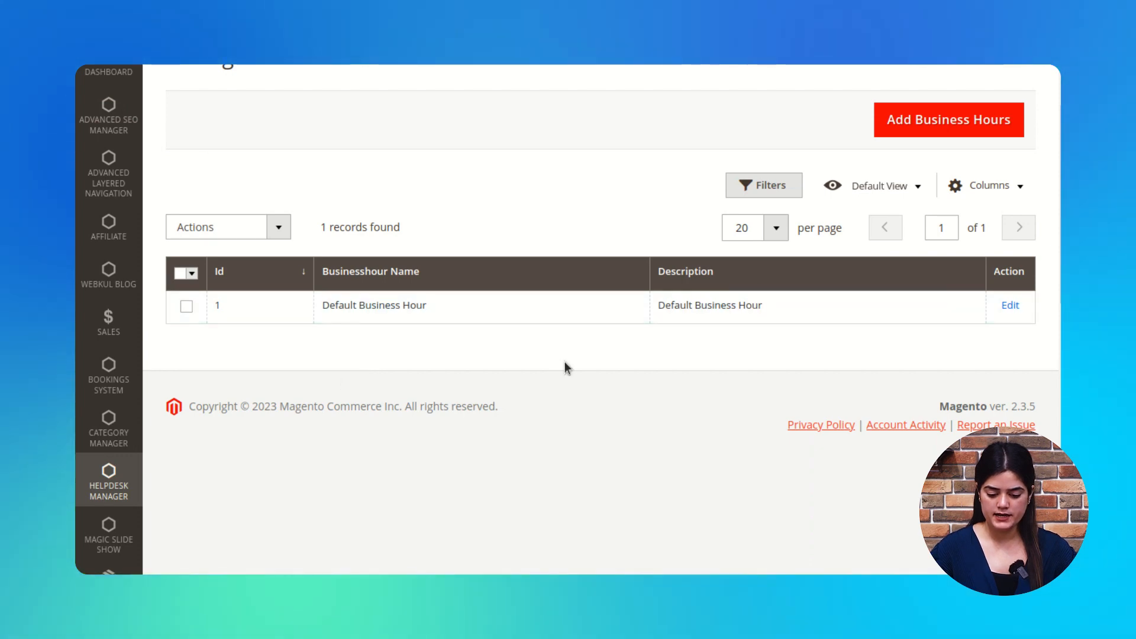
{"action": "scroll", "coordinate": [545, 414], "scroll_direction": "up", "scroll_amount": 1}
{"action": "left_click", "coordinate": [121, 555]}
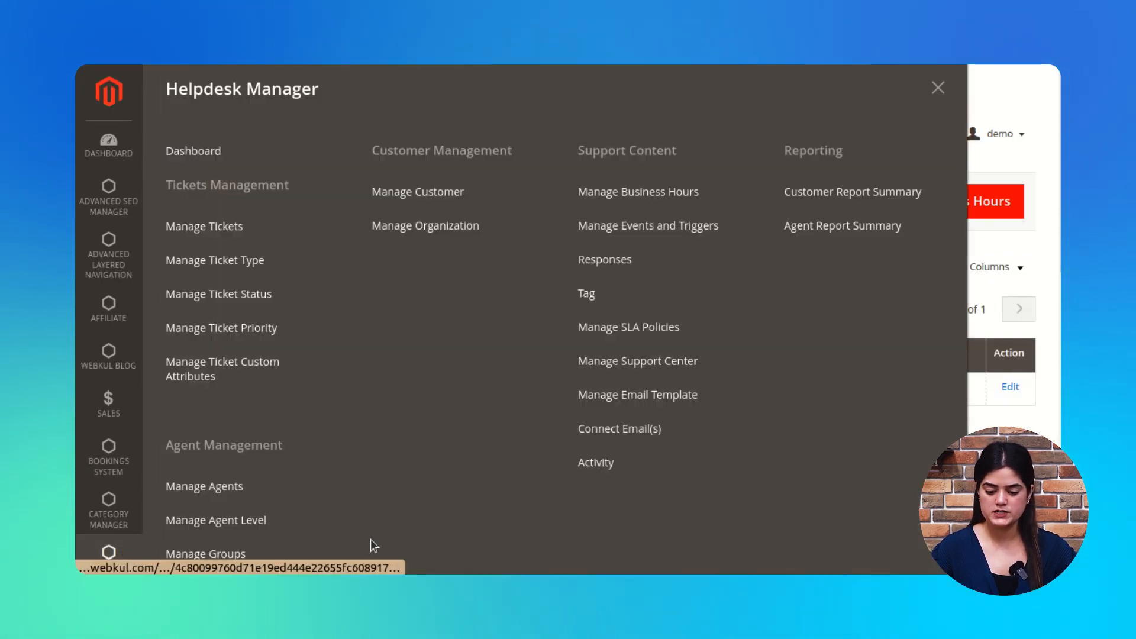
{"action": "left_click", "coordinate": [628, 236]}
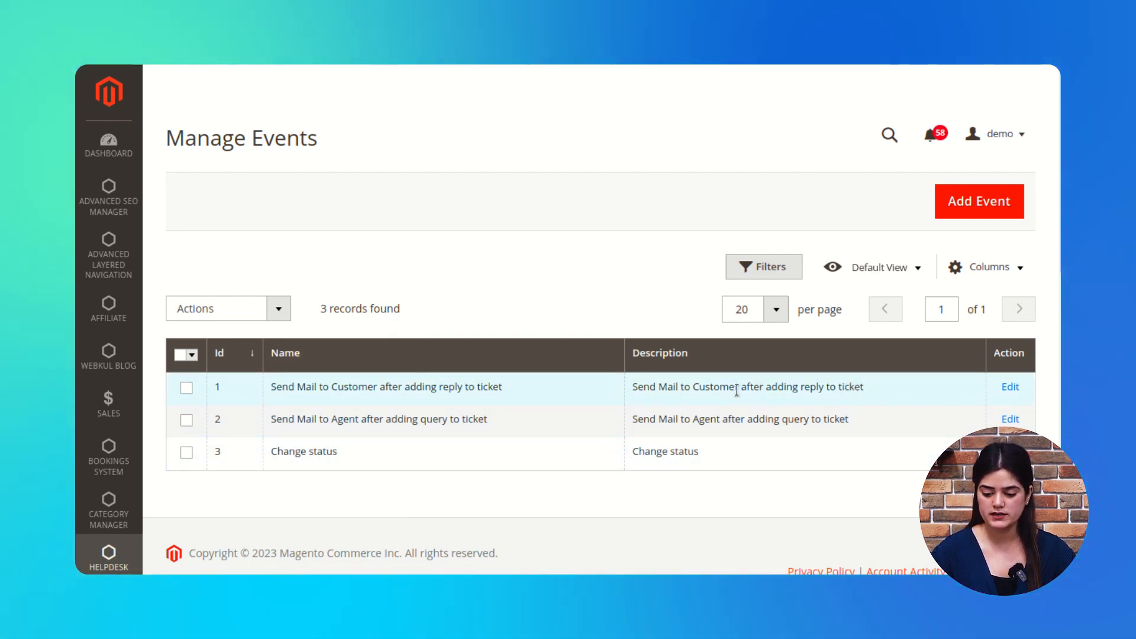
{"action": "left_click", "coordinate": [998, 212]}
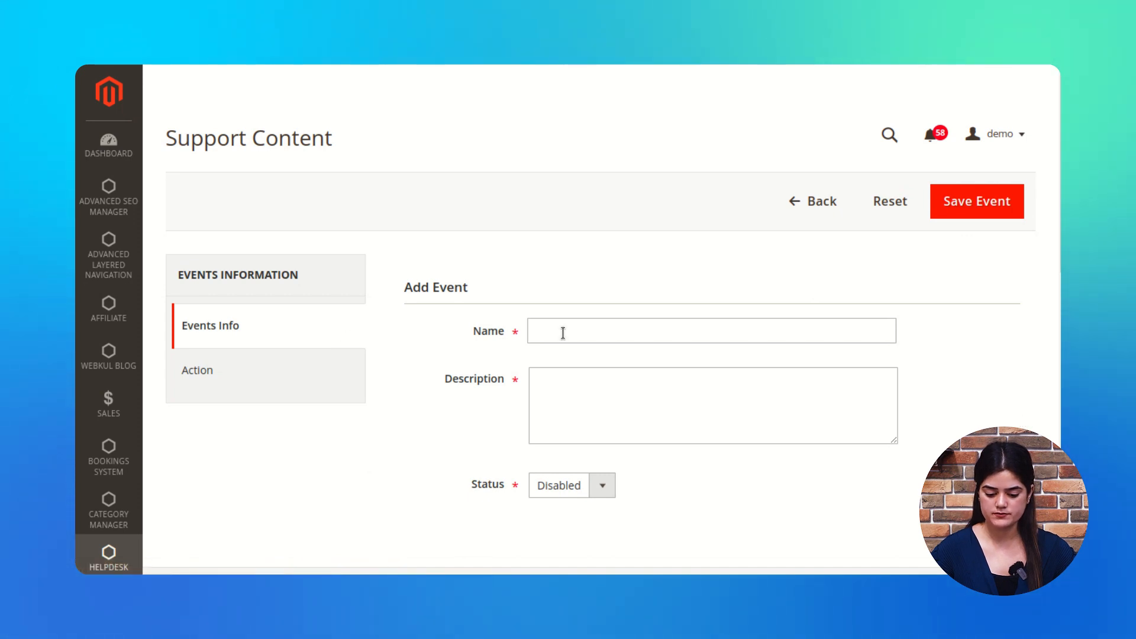
Step: Begin naming the new event and set its status to Enabled
{"action": "left_click", "coordinate": [607, 333]}
{"action": "type", "text": "Change status"}
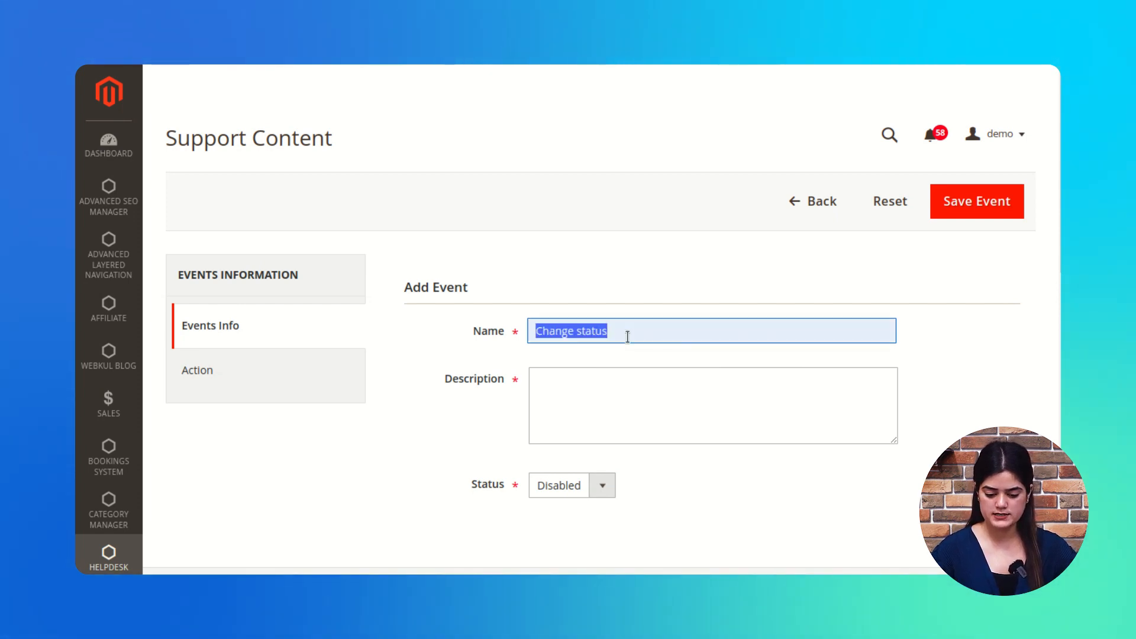
{"action": "scroll", "coordinate": [649, 396], "scroll_direction": "down", "scroll_amount": 2}
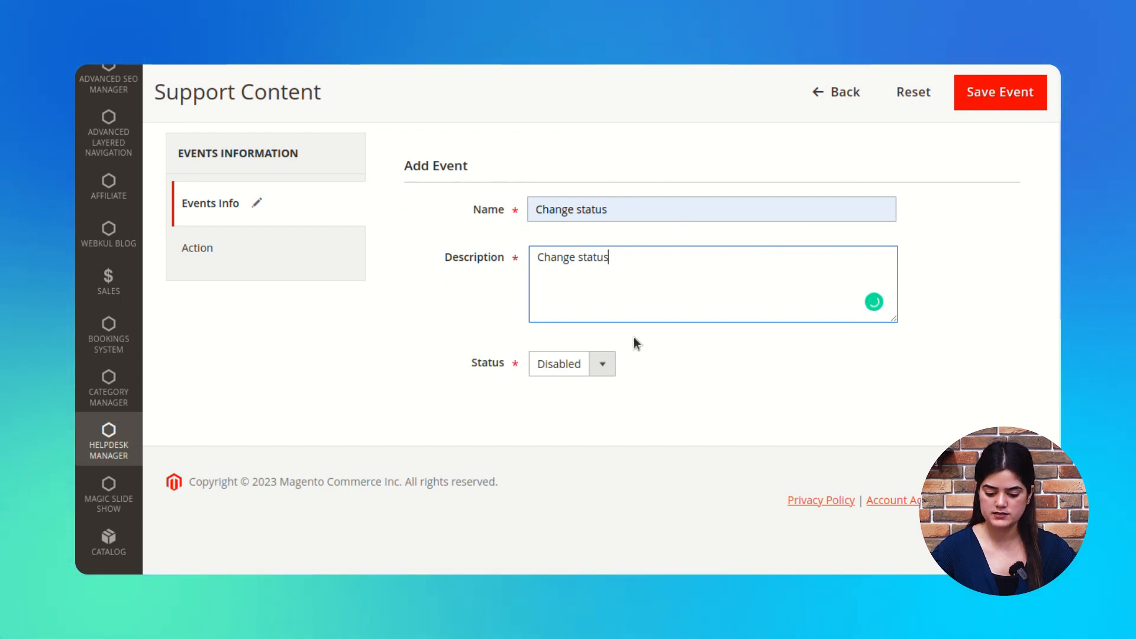
{"action": "left_click", "coordinate": [582, 385]}
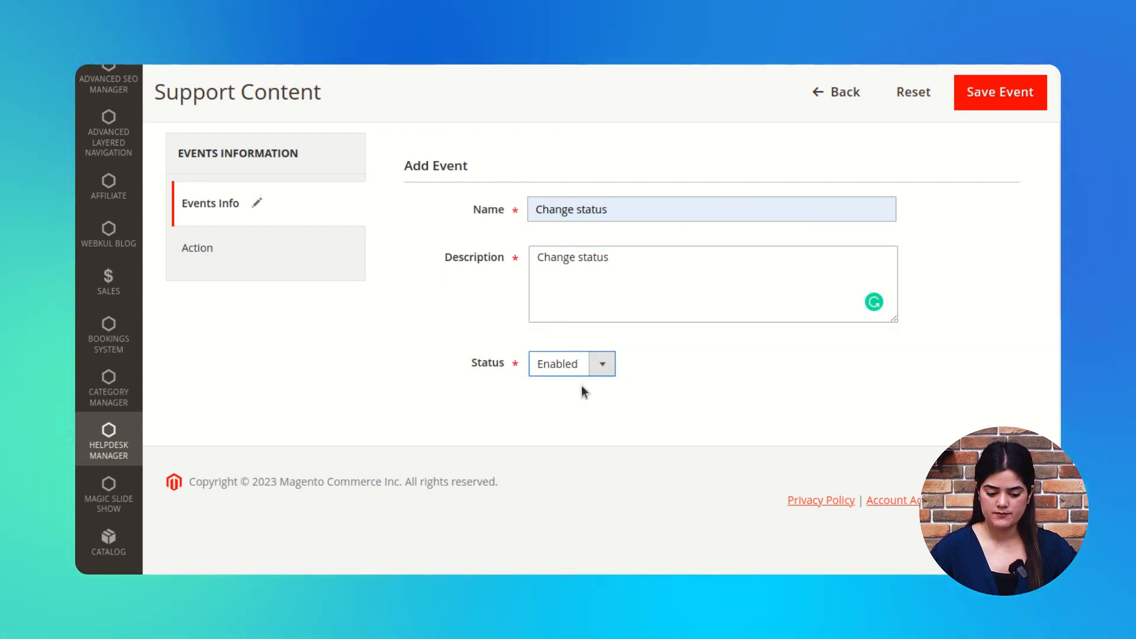
Step: Finish the name 'Change status' and review the empty Events and Conditions rules
{"action": "left_click", "coordinate": [233, 251]}
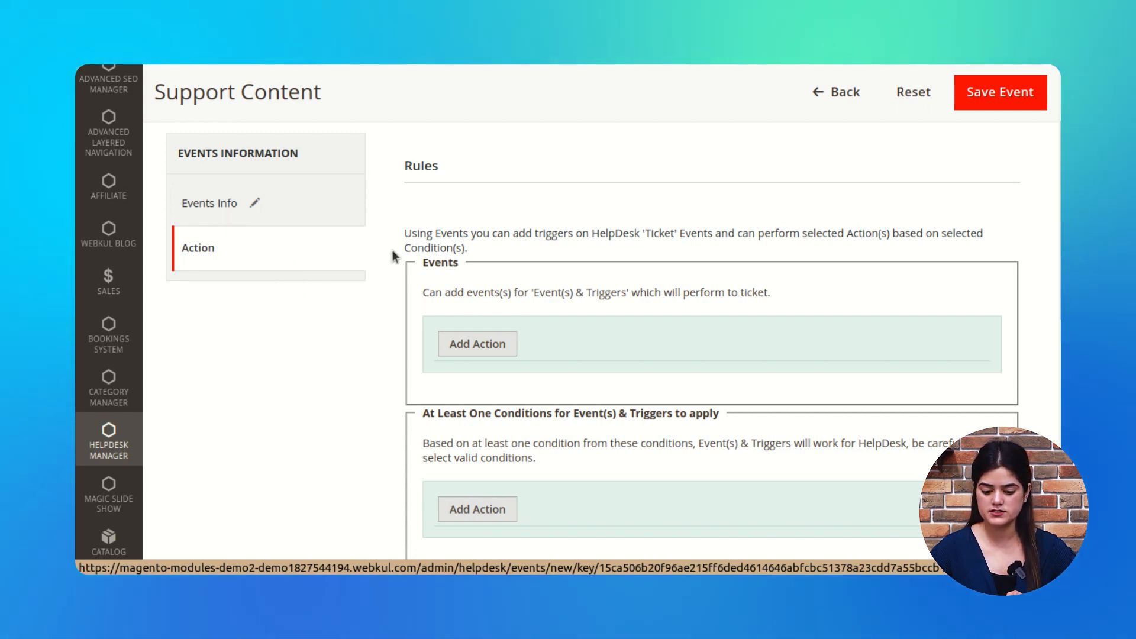
{"action": "left_click", "coordinate": [291, 205]}
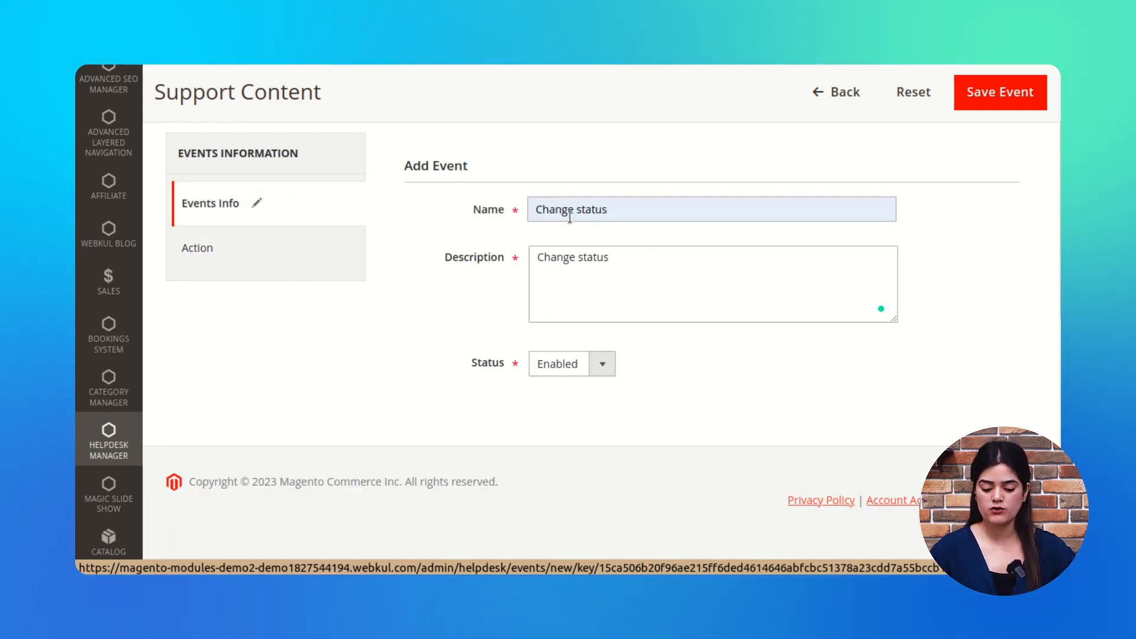
{"action": "left_click", "coordinate": [695, 218]}
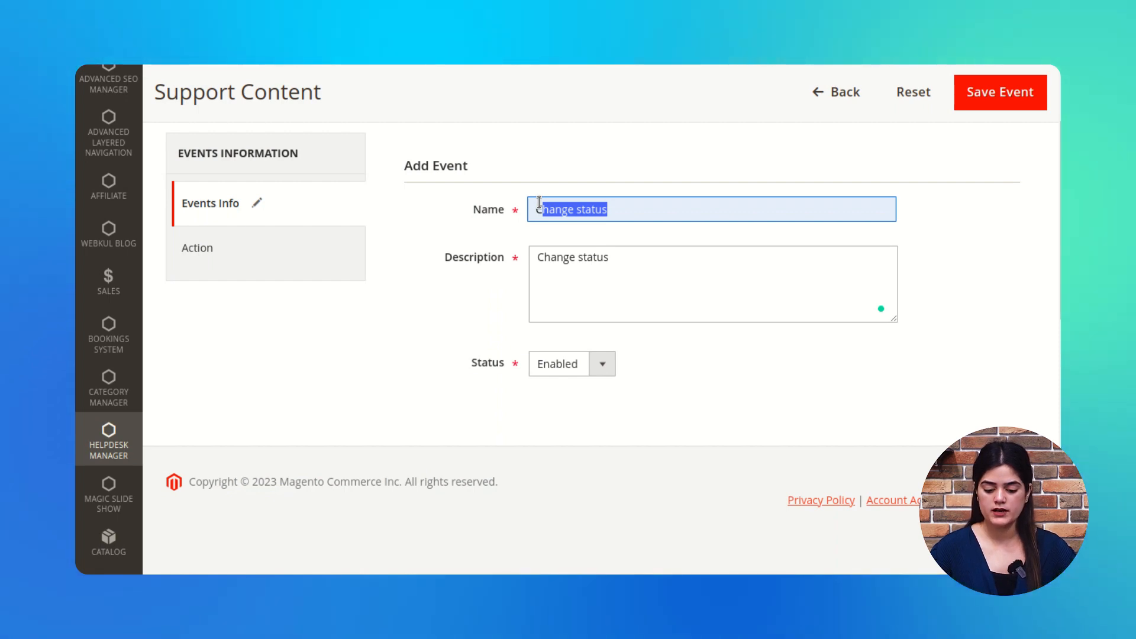
{"action": "left_click", "coordinate": [332, 270]}
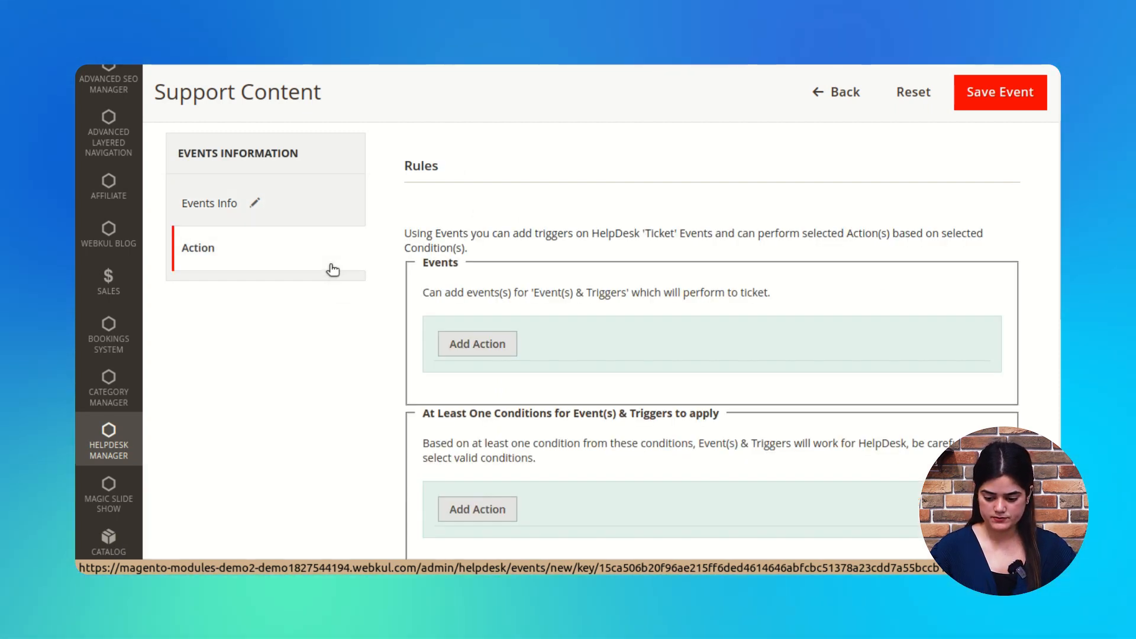
{"action": "scroll", "coordinate": [710, 364], "scroll_direction": "up", "scroll_amount": 2}
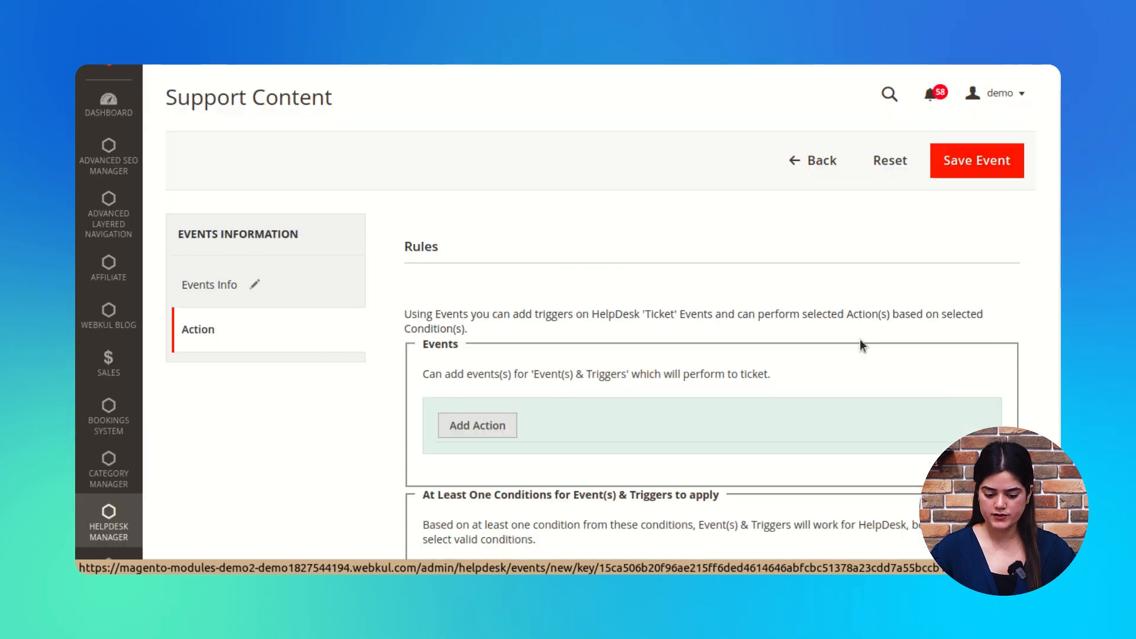
{"action": "scroll", "coordinate": [669, 311], "scroll_direction": "down", "scroll_amount": 3}
{"action": "scroll", "coordinate": [491, 343], "scroll_direction": "up", "scroll_amount": 2}
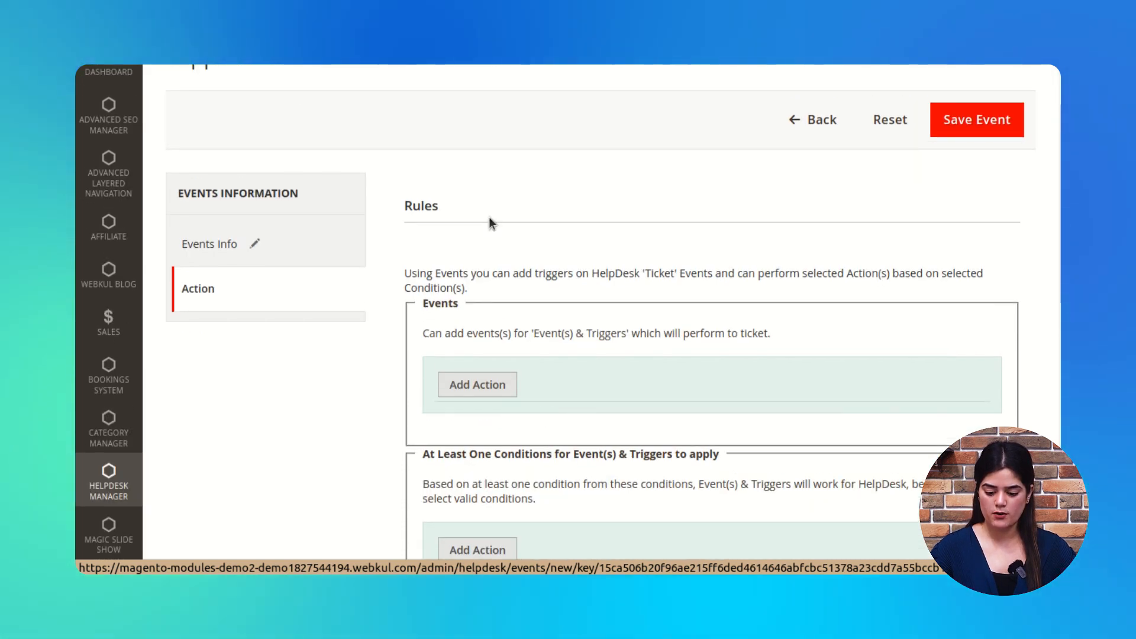
{"action": "scroll", "coordinate": [592, 325], "scroll_direction": "down", "scroll_amount": 5}
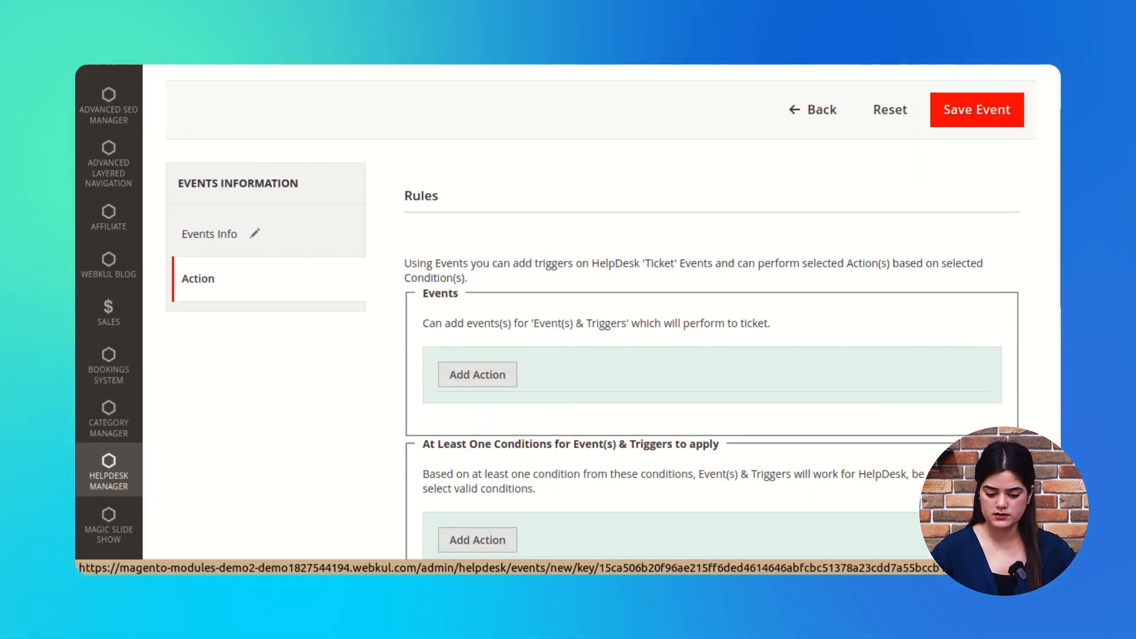
{"action": "scroll", "coordinate": [1047, 269], "scroll_direction": "up", "scroll_amount": 4}
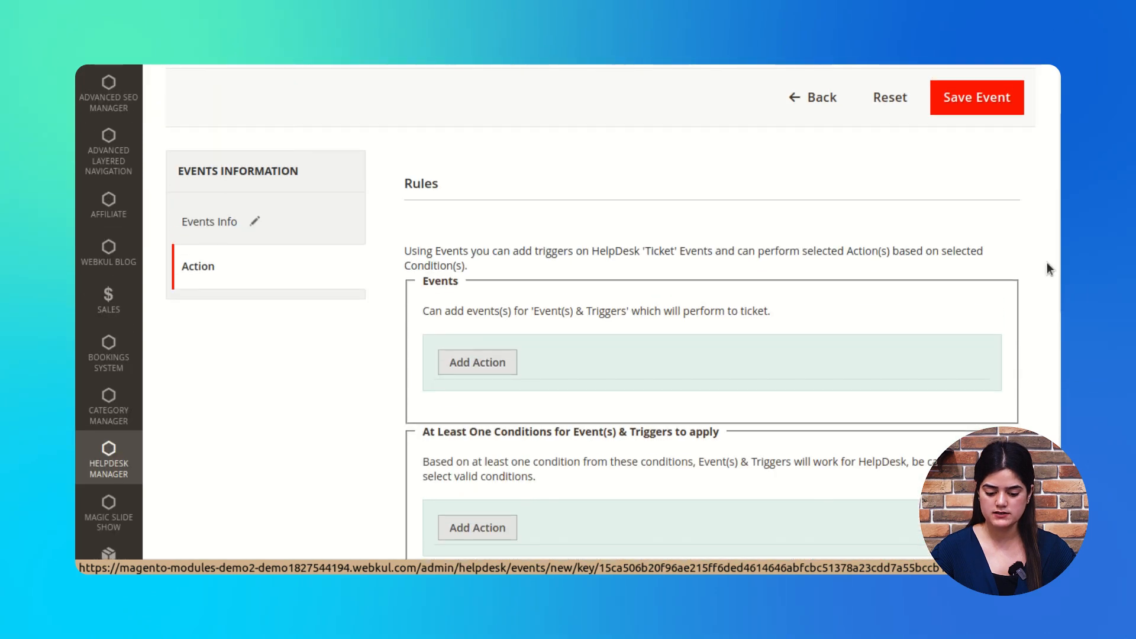
Step: Add a Note Added trigger with note type Any to the event
{"action": "left_click", "coordinate": [476, 361]}
{"action": "left_click", "coordinate": [646, 373]}
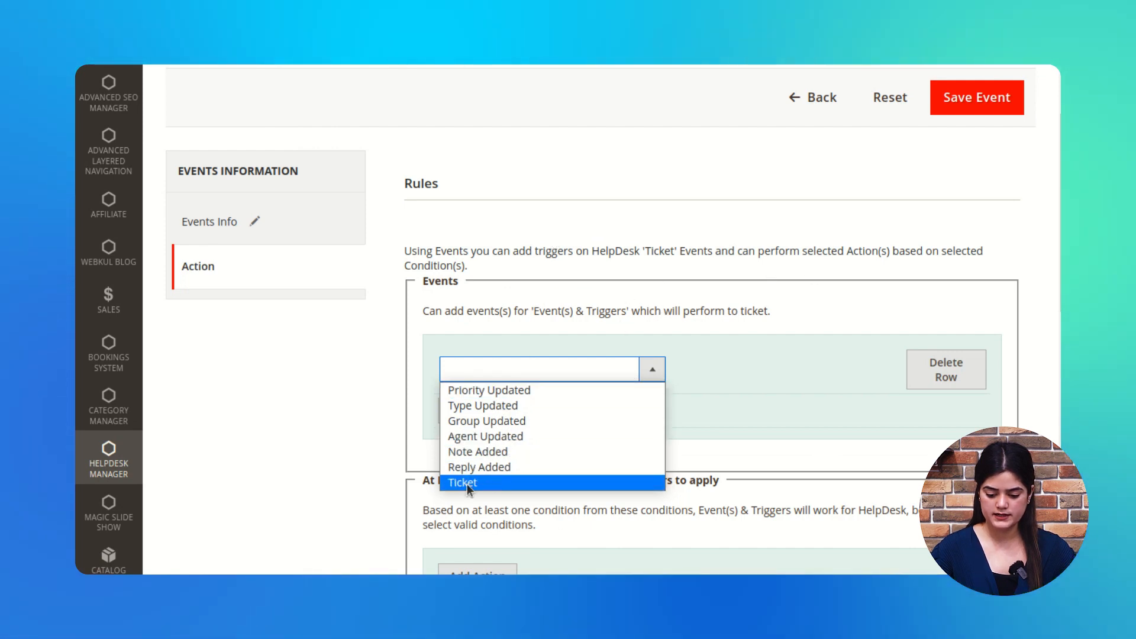
{"action": "left_click", "coordinate": [510, 483]}
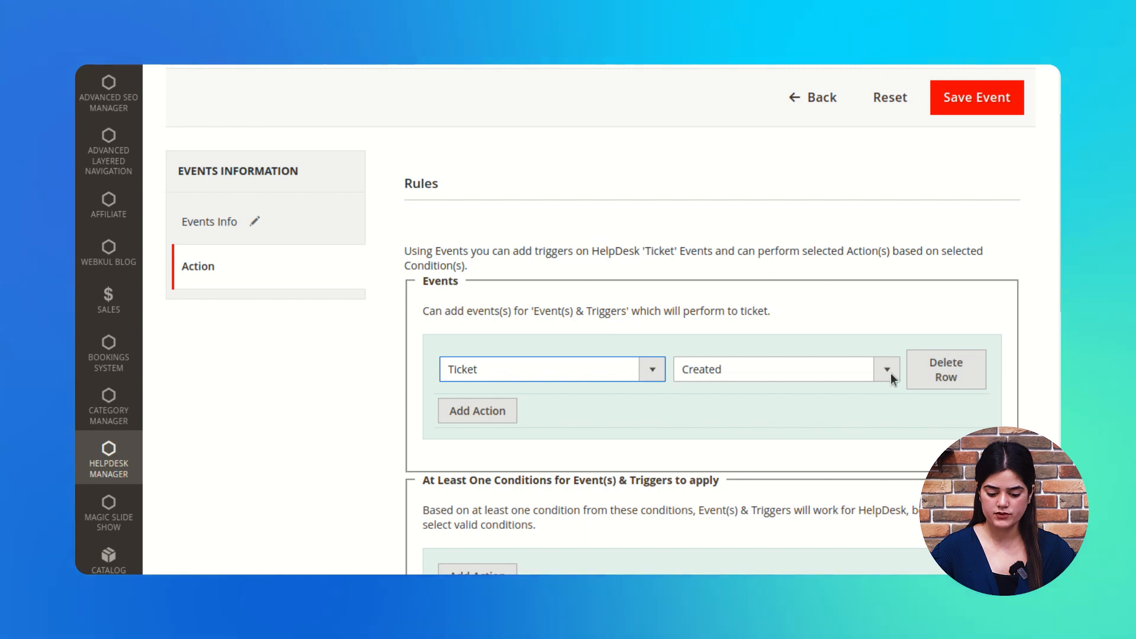
{"action": "left_click", "coordinate": [647, 373]}
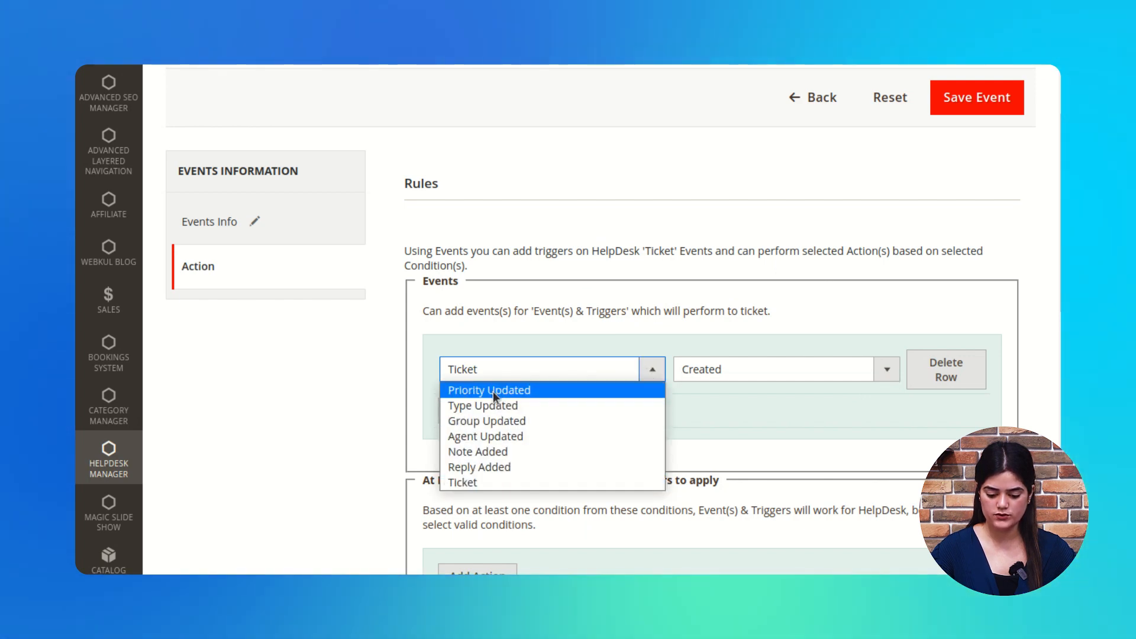
{"action": "left_click", "coordinate": [500, 454]}
{"action": "left_click", "coordinate": [870, 379]}
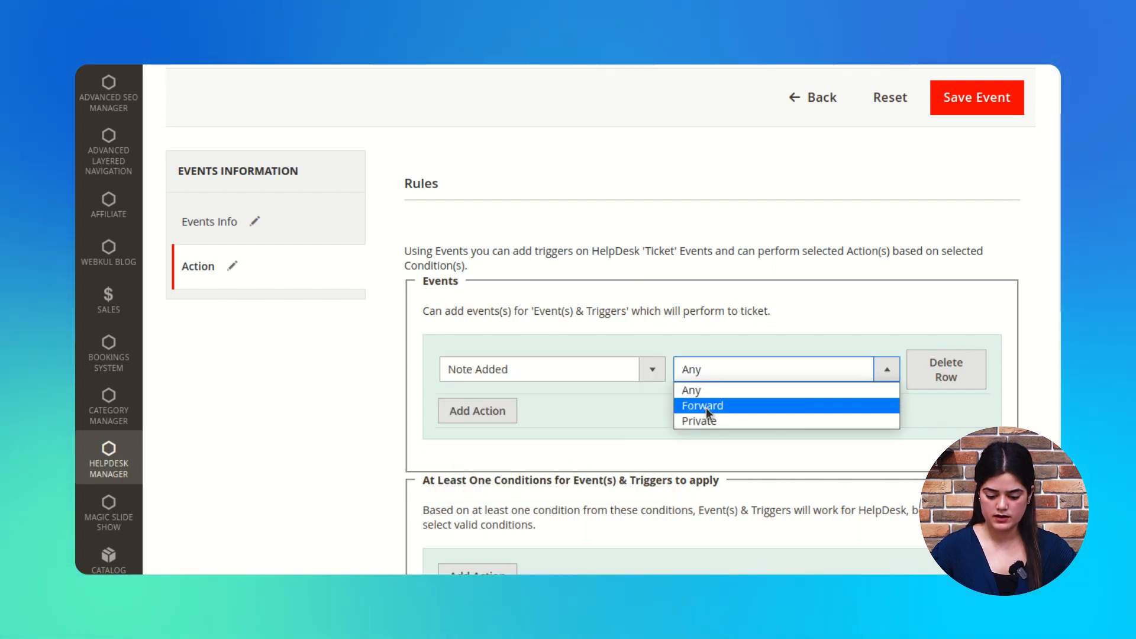
{"action": "left_click", "coordinate": [691, 444]}
{"action": "scroll", "coordinate": [651, 426], "scroll_direction": "down", "scroll_amount": 3}
Step: Add a condition requiring the agent to be Helpdesk Agent1
{"action": "left_click", "coordinate": [479, 417]}
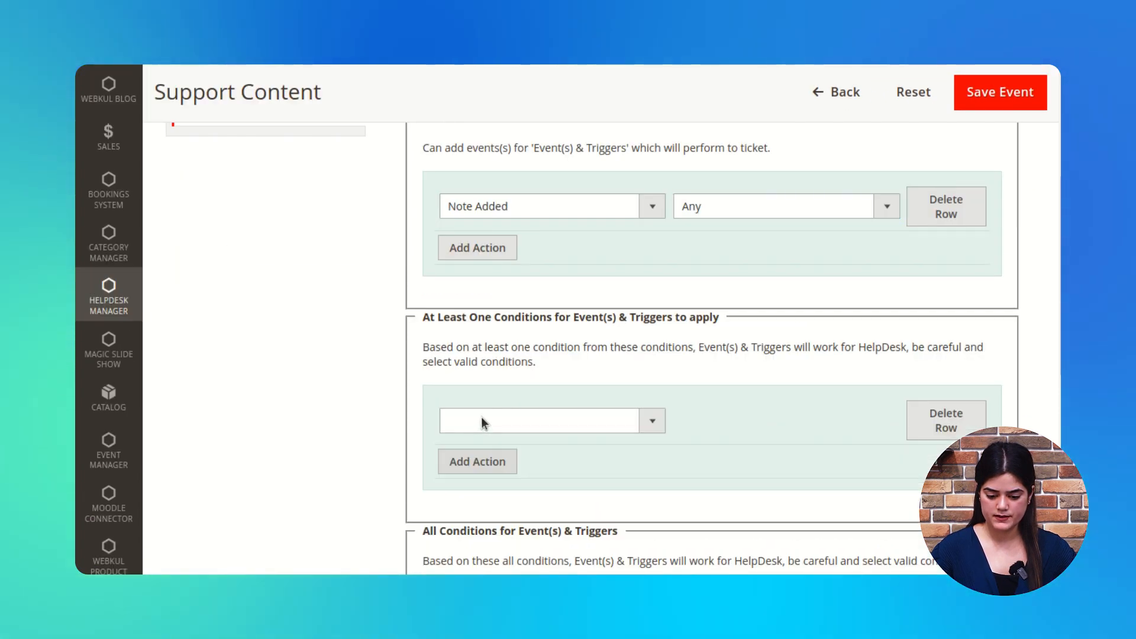
{"action": "scroll", "coordinate": [626, 398], "scroll_direction": "down", "scroll_amount": 2}
{"action": "left_click", "coordinate": [652, 299]}
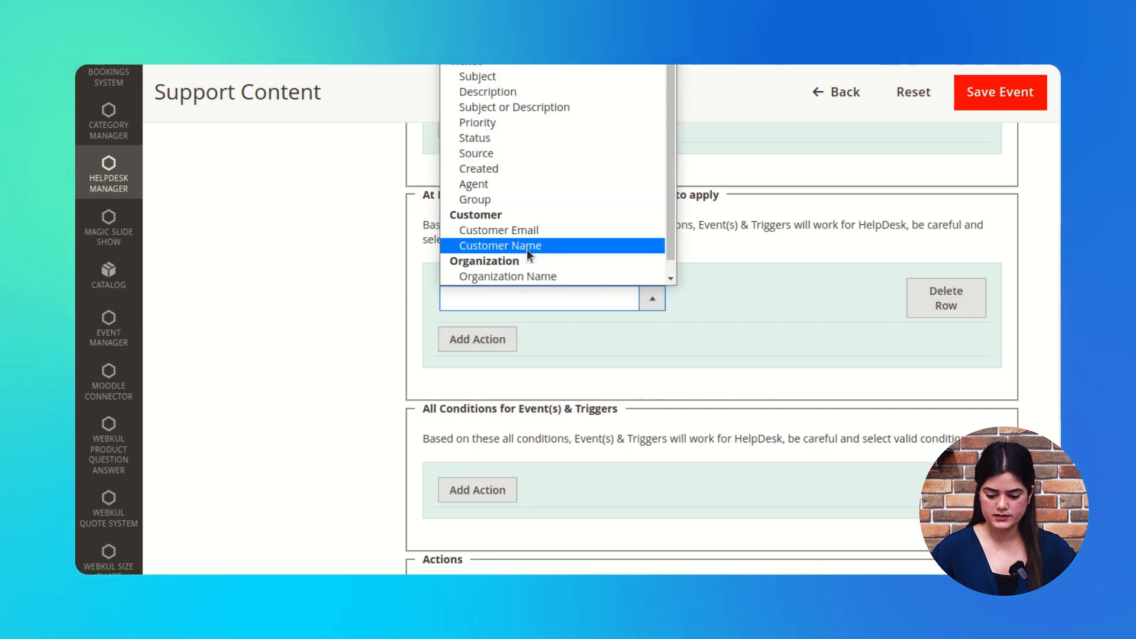
{"action": "left_click", "coordinate": [494, 185]}
{"action": "left_click", "coordinate": [882, 329]}
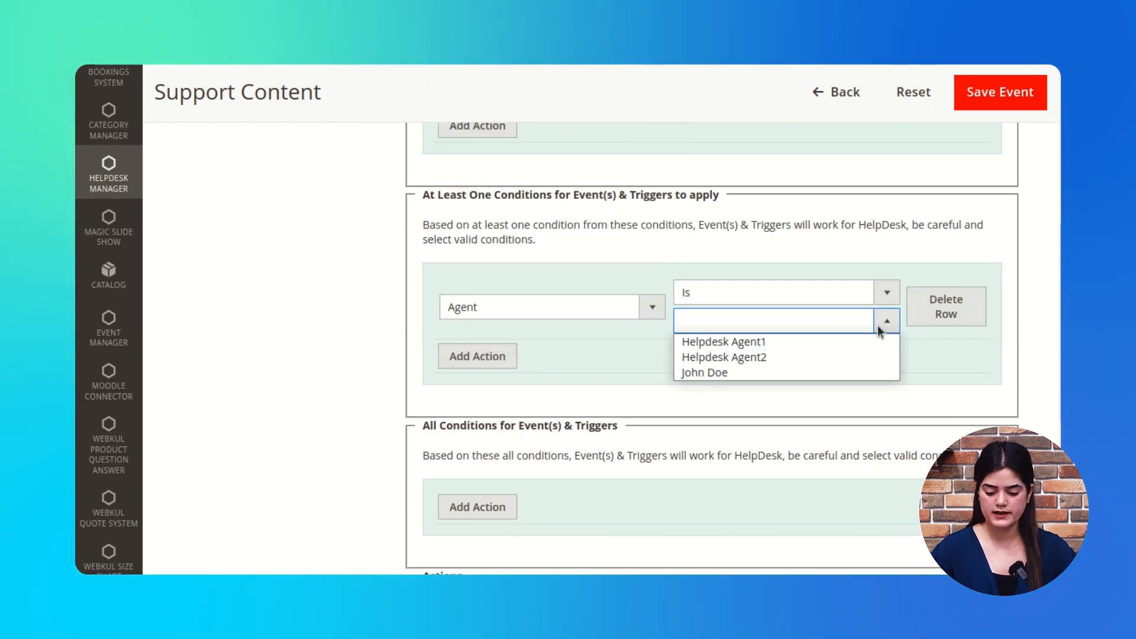
{"action": "left_click", "coordinate": [737, 342]}
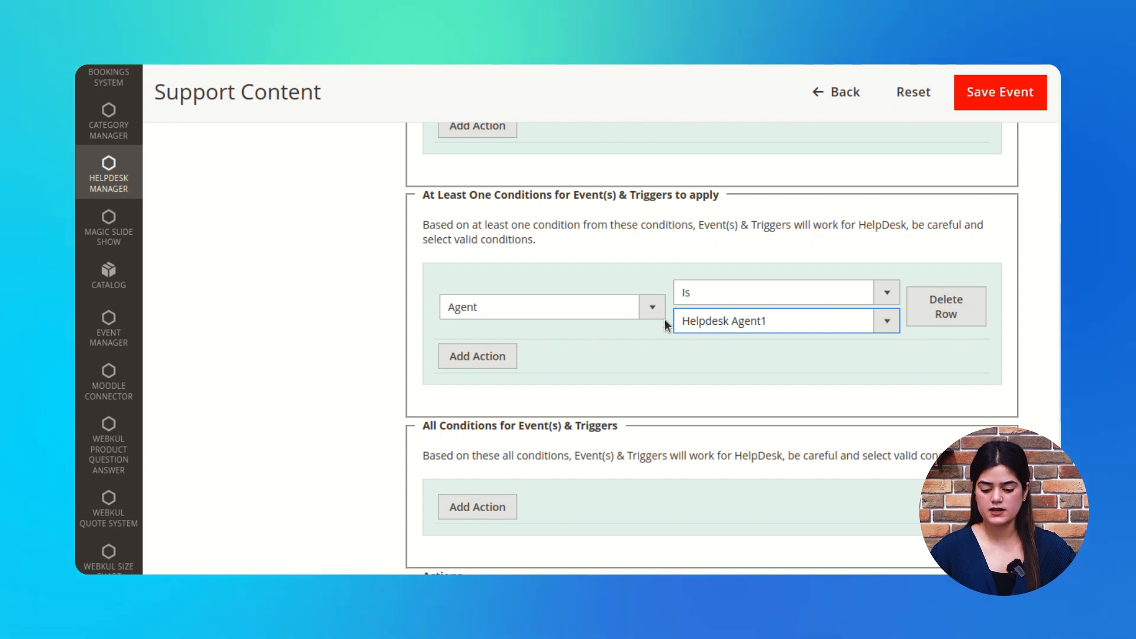
{"action": "scroll", "coordinate": [658, 365], "scroll_direction": "up", "scroll_amount": 2}
{"action": "scroll", "coordinate": [671, 390], "scroll_direction": "up", "scroll_amount": 3}
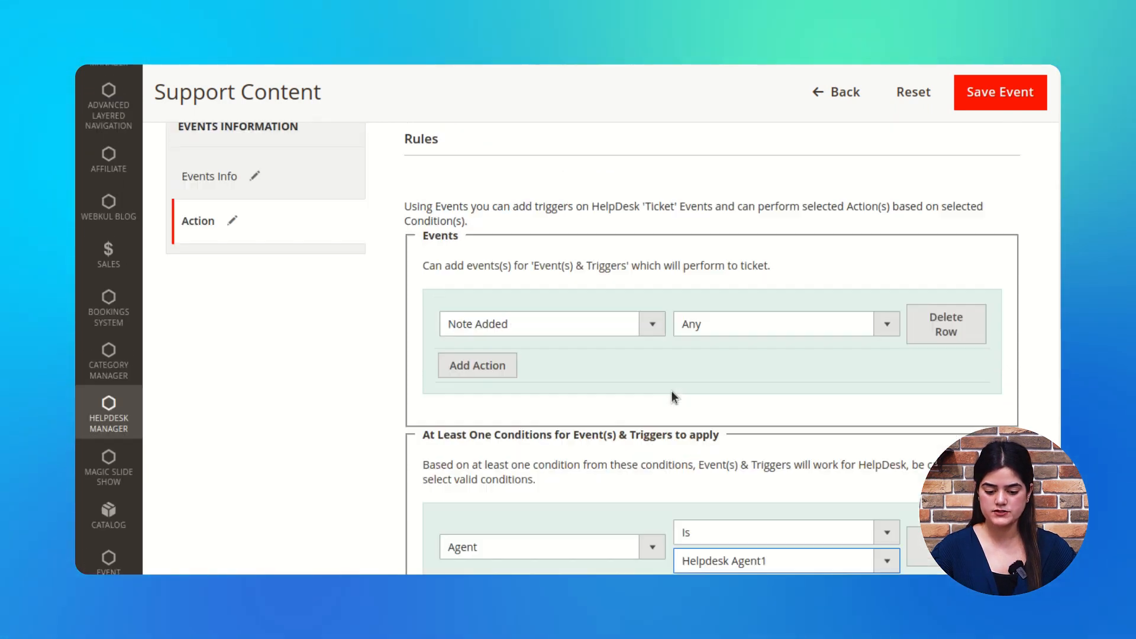
Step: Recheck the 'Change status' name and rules, then save the event
{"action": "left_click", "coordinate": [307, 194]}
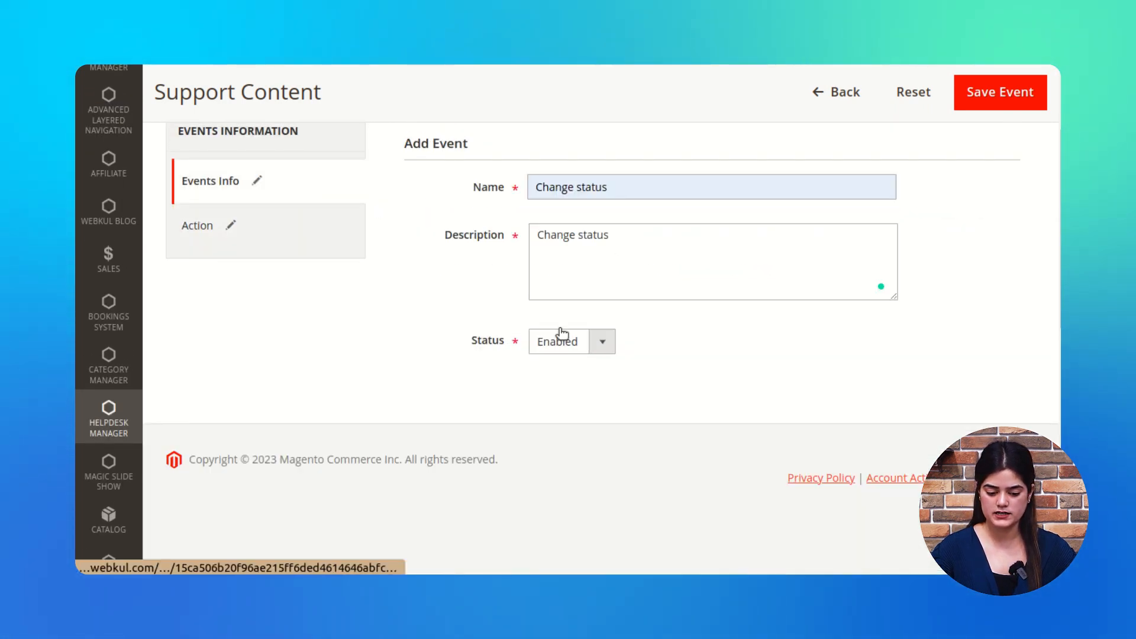
{"action": "left_click_drag", "start_coordinate": [535, 187], "coordinate": [622, 185]}
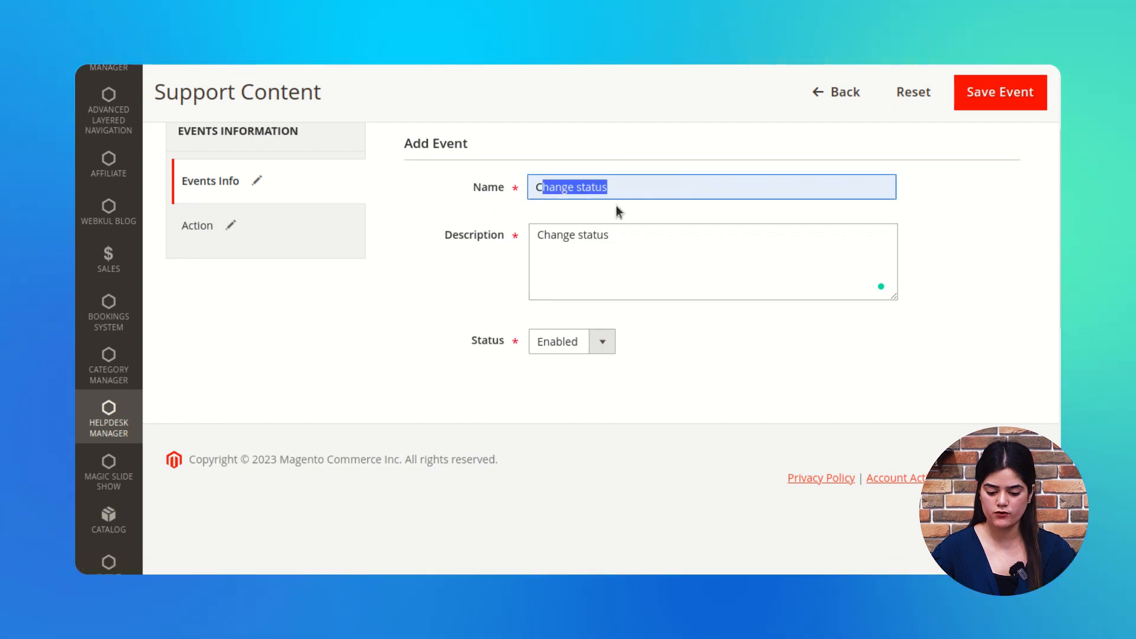
{"action": "left_click", "coordinate": [279, 234]}
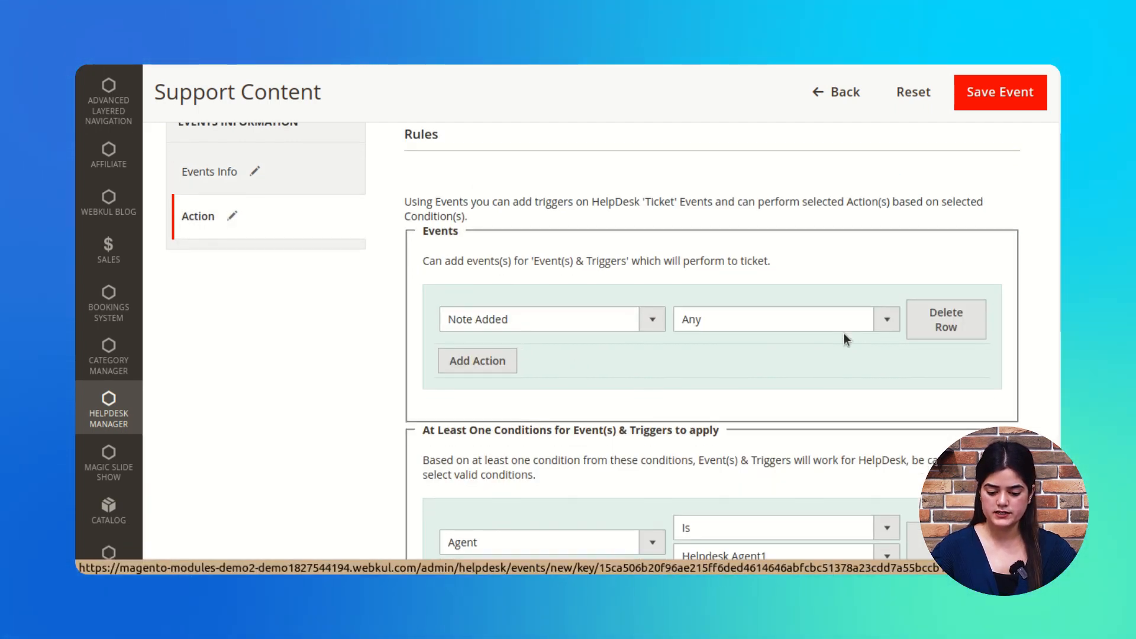
{"action": "scroll", "coordinate": [843, 333], "scroll_direction": "down", "scroll_amount": 3}
{"action": "scroll", "coordinate": [606, 323], "scroll_direction": "down", "scroll_amount": 1}
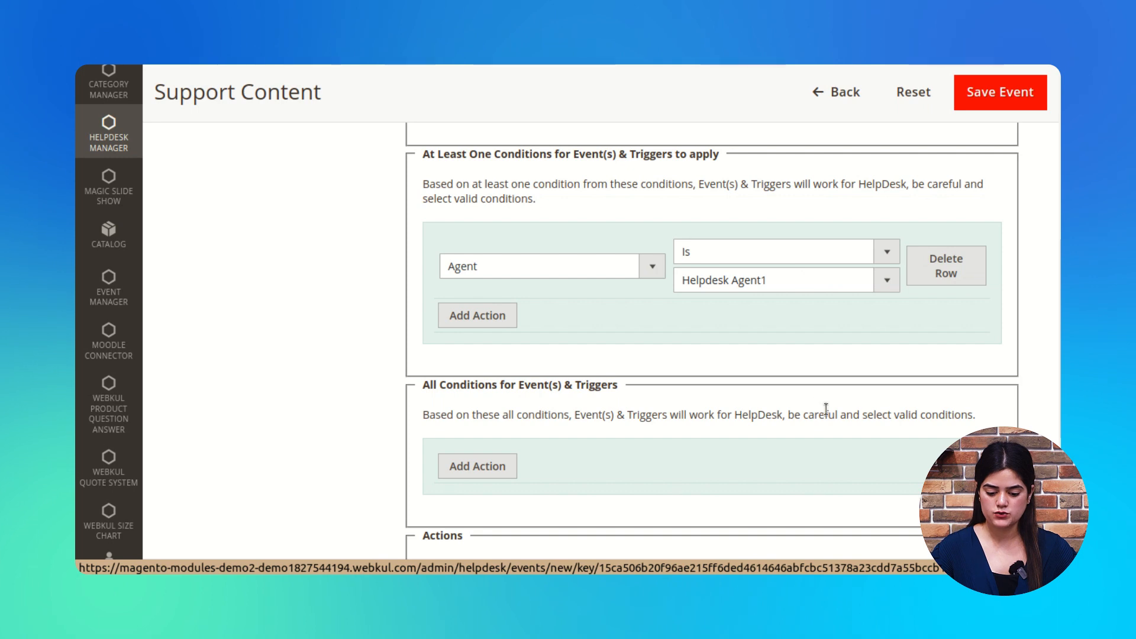
{"action": "scroll", "coordinate": [463, 274], "scroll_direction": "down", "scroll_amount": 3}
{"action": "scroll", "coordinate": [463, 275], "scroll_direction": "up", "scroll_amount": 8}
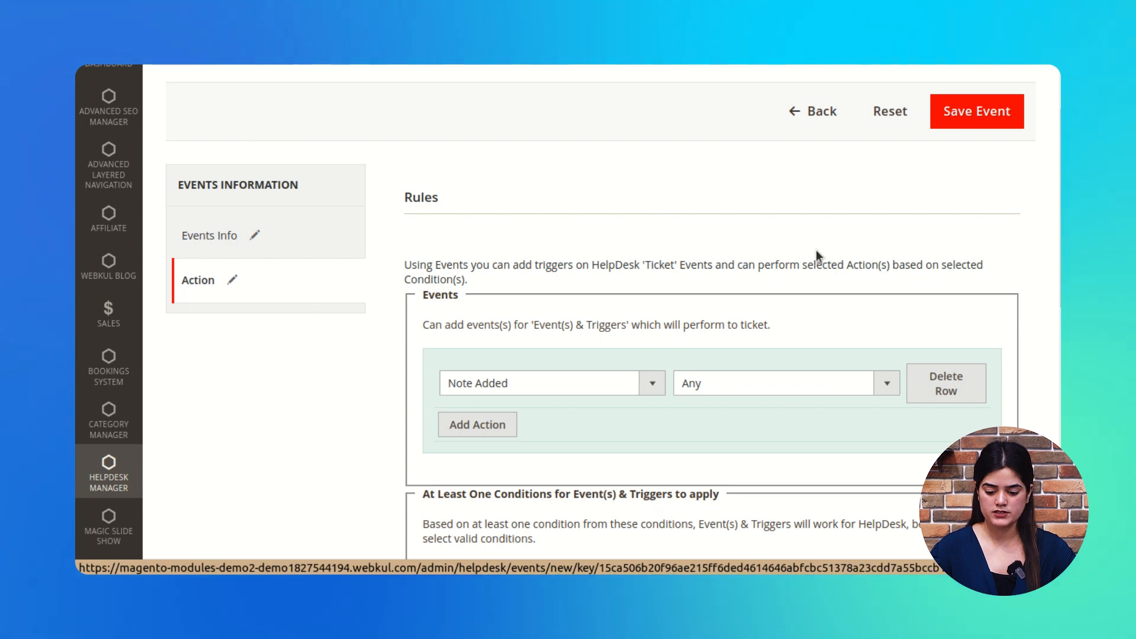
{"action": "left_click", "coordinate": [978, 117]}
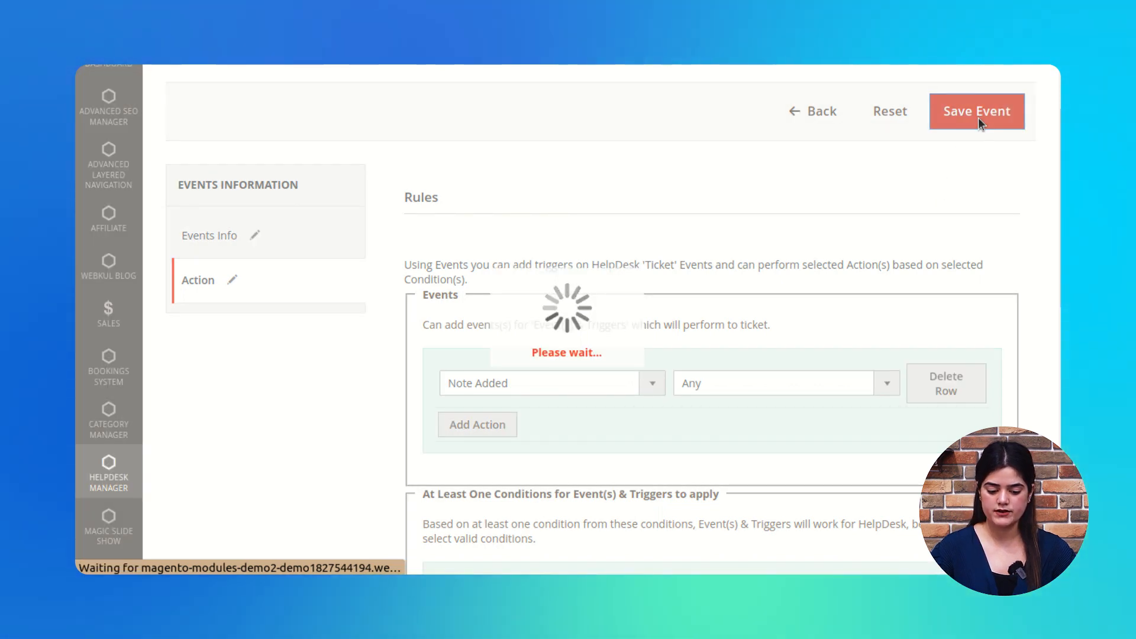
Step: Review the Manage Events grid, now 4 records with Change status, and open the Helpdesk Manager menu
{"action": "left_click_drag", "start_coordinate": [225, 277], "coordinate": [447, 285]}
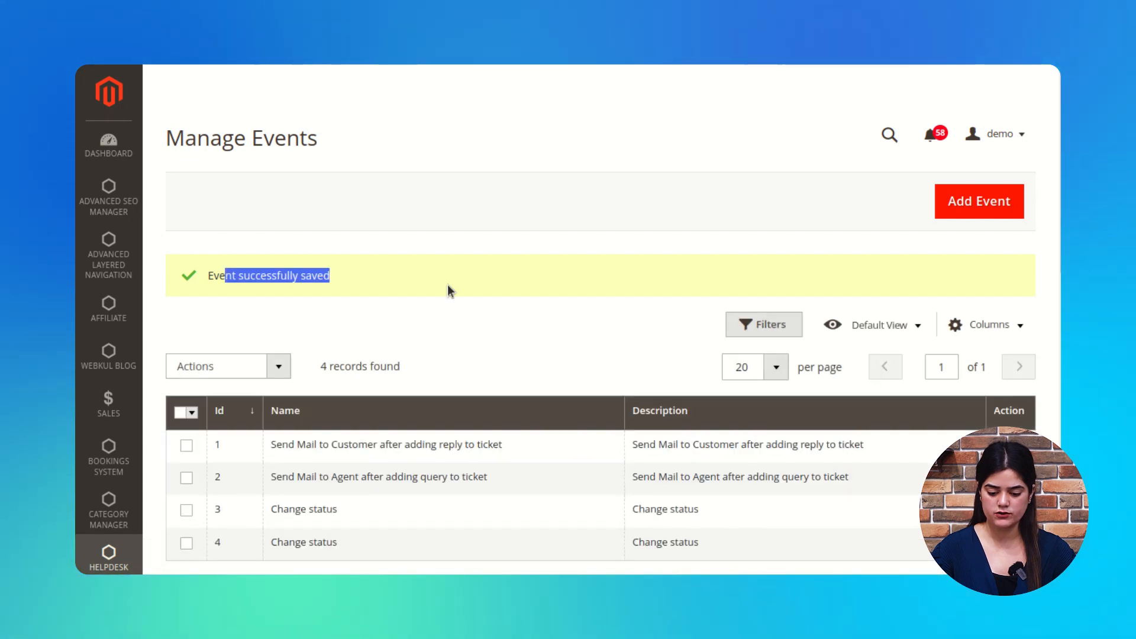
{"action": "left_click", "coordinate": [484, 318]}
{"action": "scroll", "coordinate": [488, 321], "scroll_direction": "down", "scroll_amount": 5}
{"action": "scroll", "coordinate": [491, 325], "scroll_direction": "up", "scroll_amount": 3}
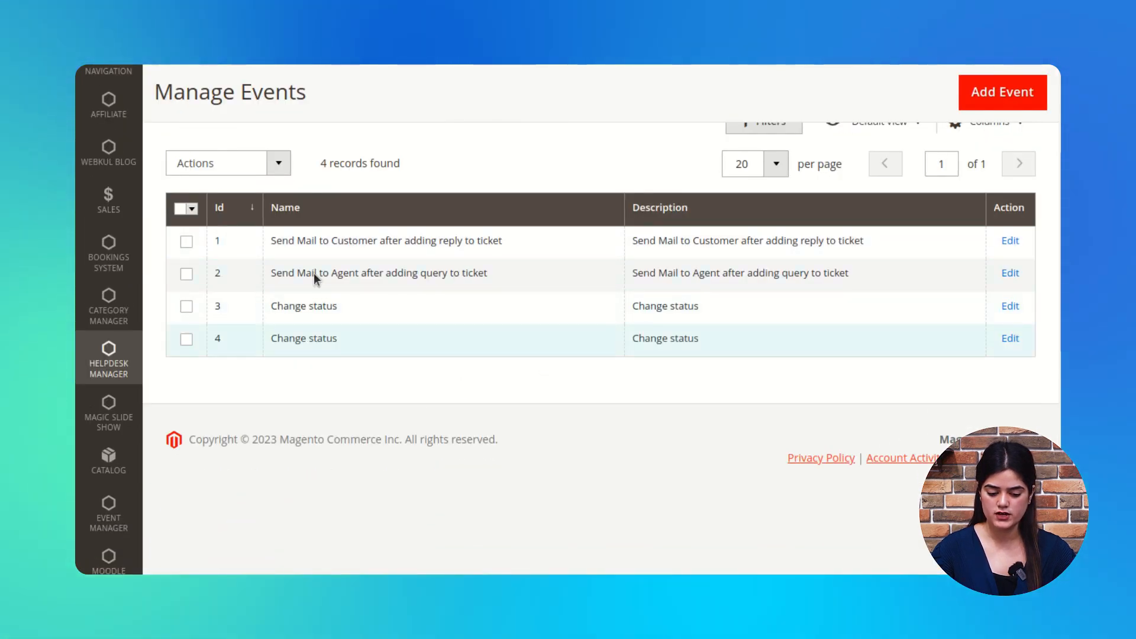
{"action": "scroll", "coordinate": [608, 491], "scroll_direction": "up", "scroll_amount": 5}
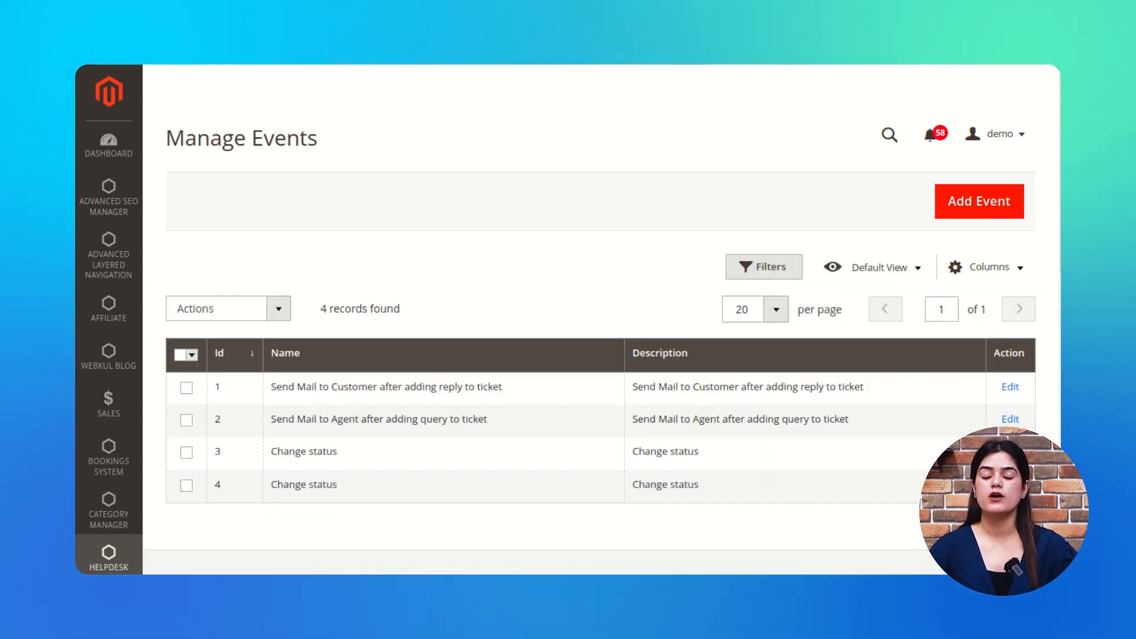
{"action": "left_click", "coordinate": [109, 556]}
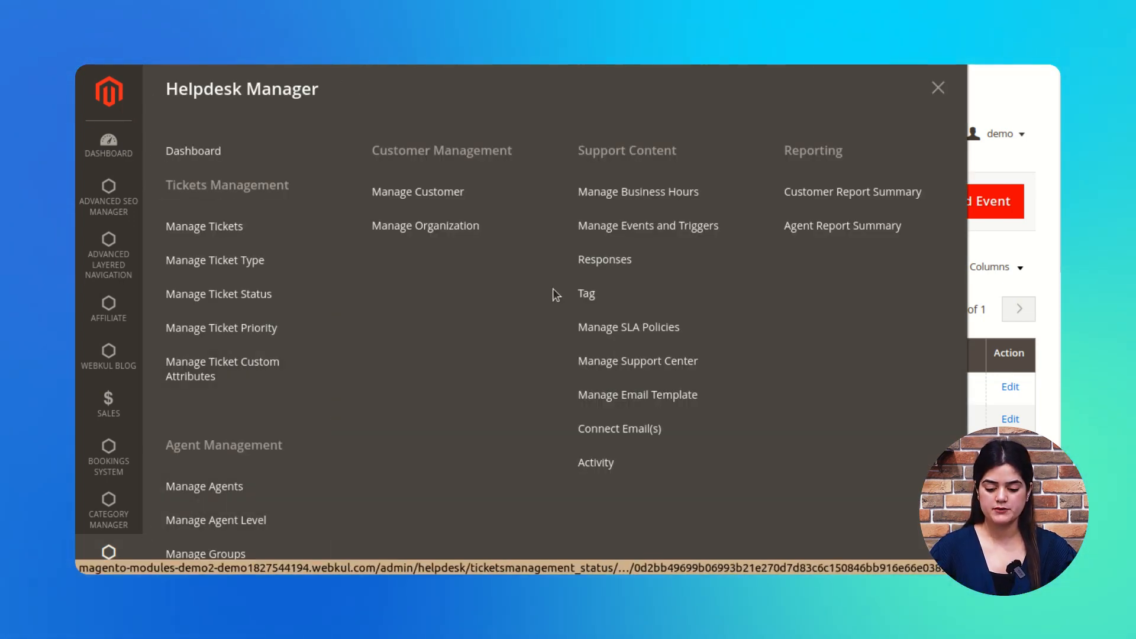
Step: Create a new canned response named 'Group updated'
{"action": "left_click", "coordinate": [644, 260]}
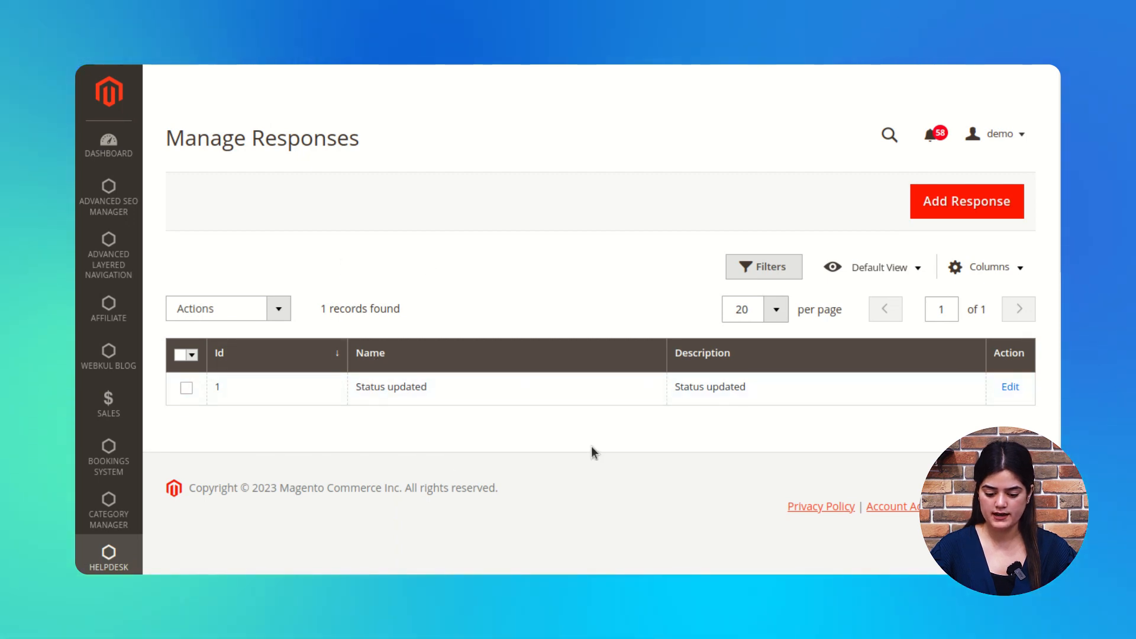
{"action": "left_click", "coordinate": [948, 206]}
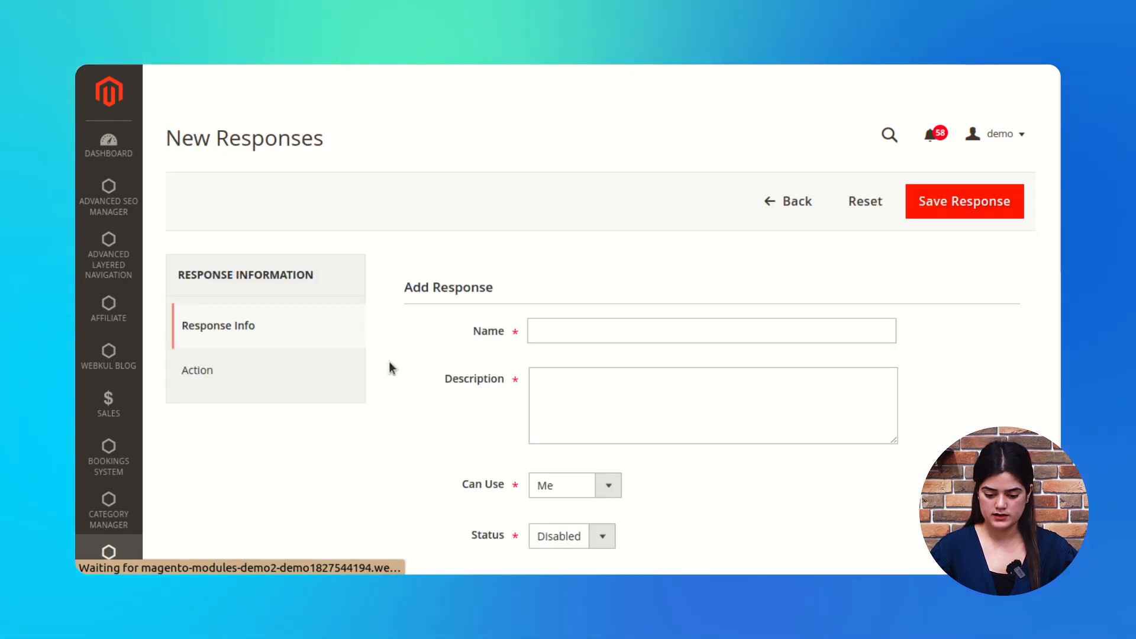
{"action": "left_click", "coordinate": [559, 324]}
{"action": "scroll", "coordinate": [993, 369], "scroll_direction": "down", "scroll_amount": 2}
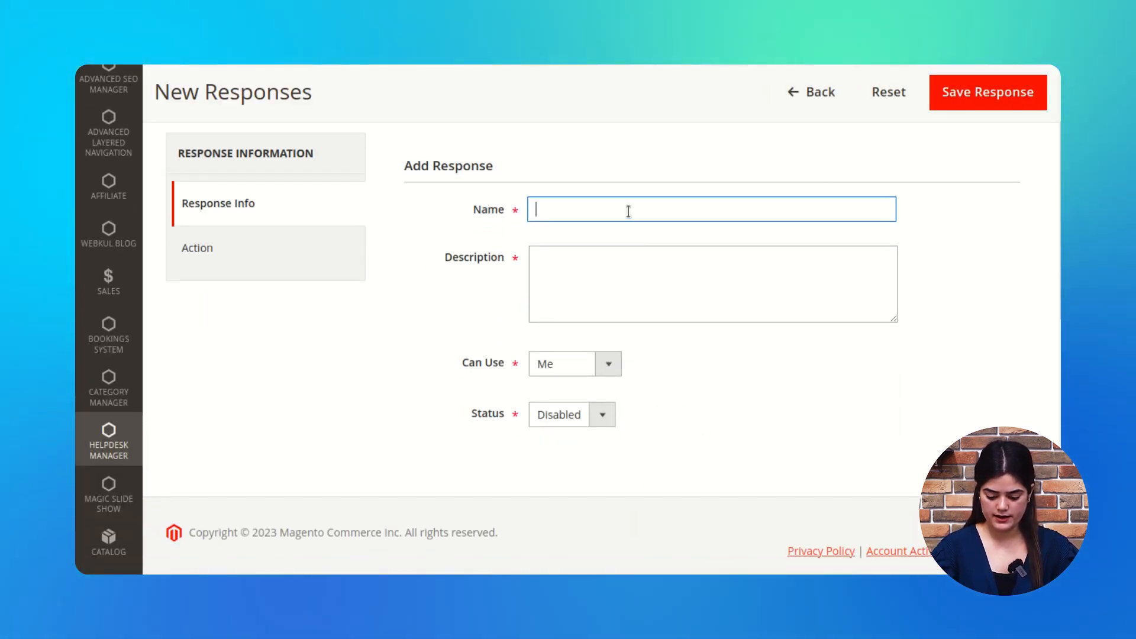
{"action": "left_click", "coordinate": [628, 206]}
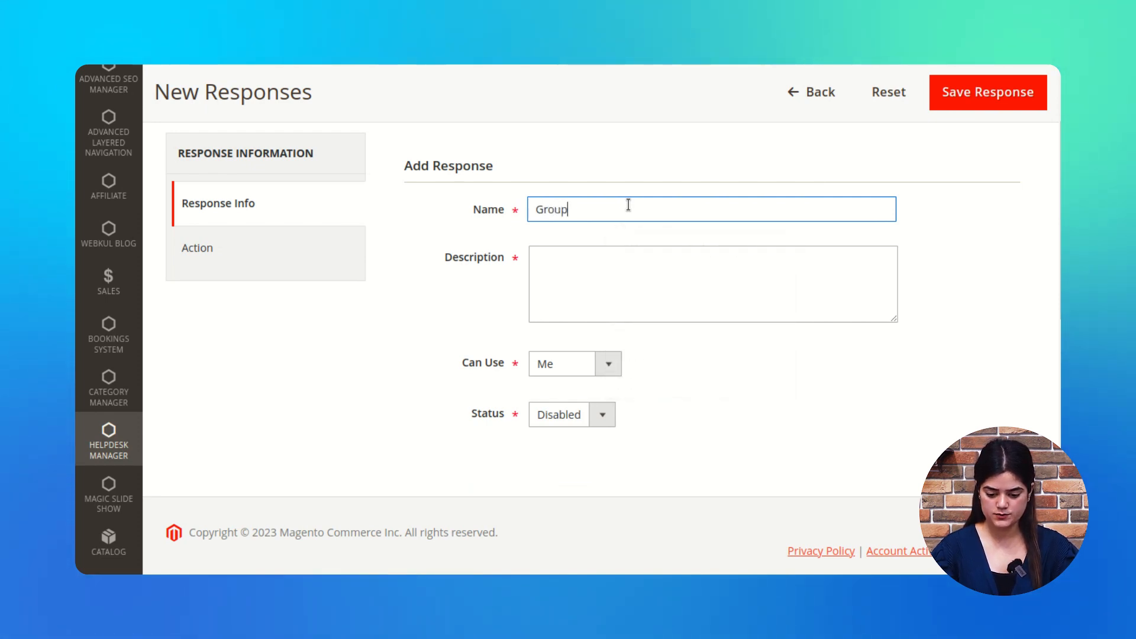
{"action": "type", "text": "Group updt"}
{"action": "key", "text": "BackSpace"}
{"action": "type", "text": "ated"}
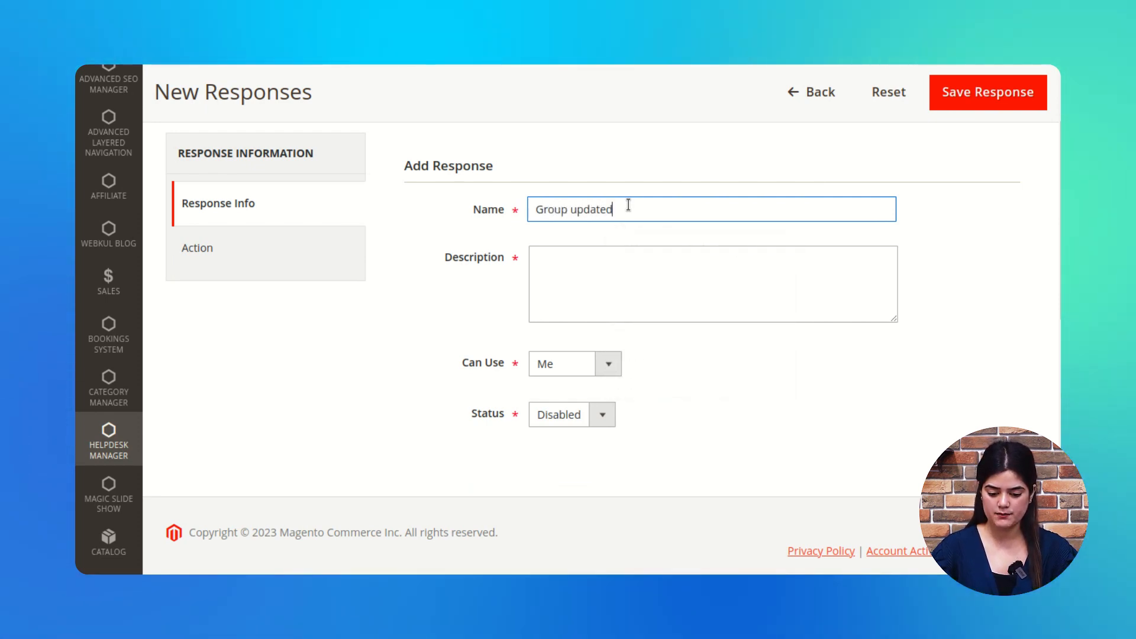
{"action": "left_click", "coordinate": [613, 278]}
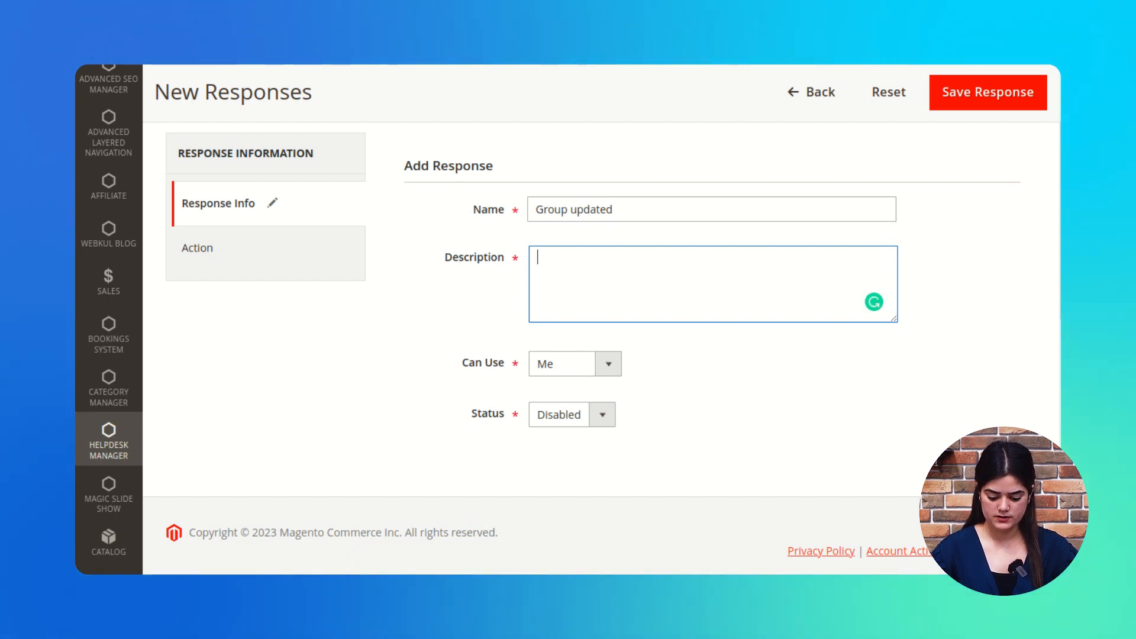
Step: Copy the name 'Group updated' into the response description
{"action": "triple_click", "coordinate": [630, 217]}
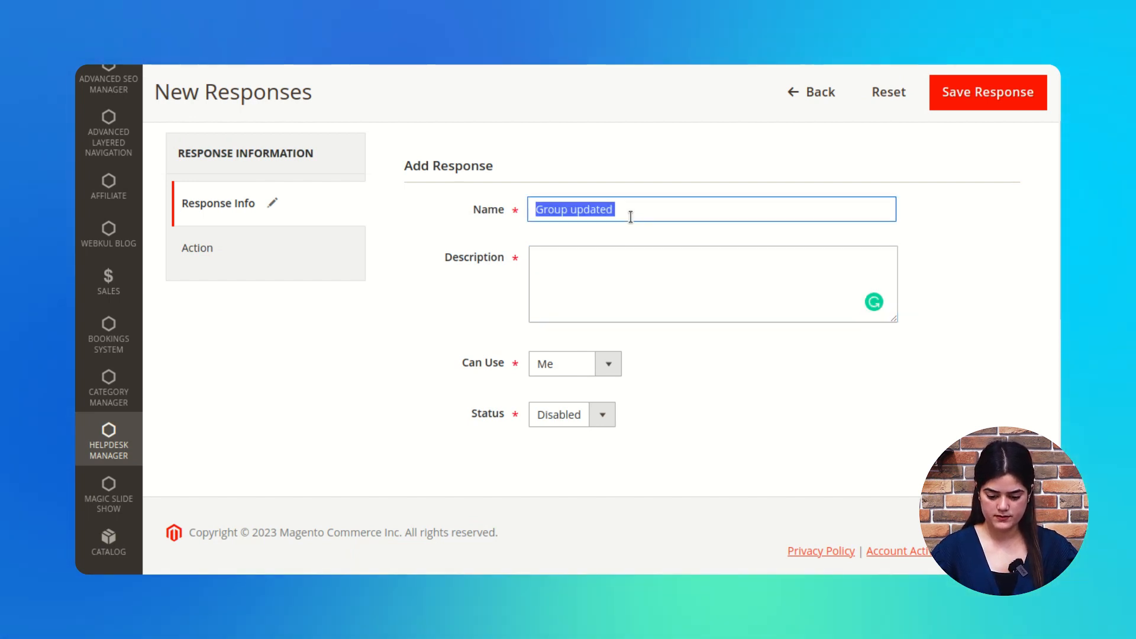
{"action": "key", "text": "ctrl+c"}
{"action": "left_click", "coordinate": [638, 262]}
{"action": "key", "text": "ctrl+v"}
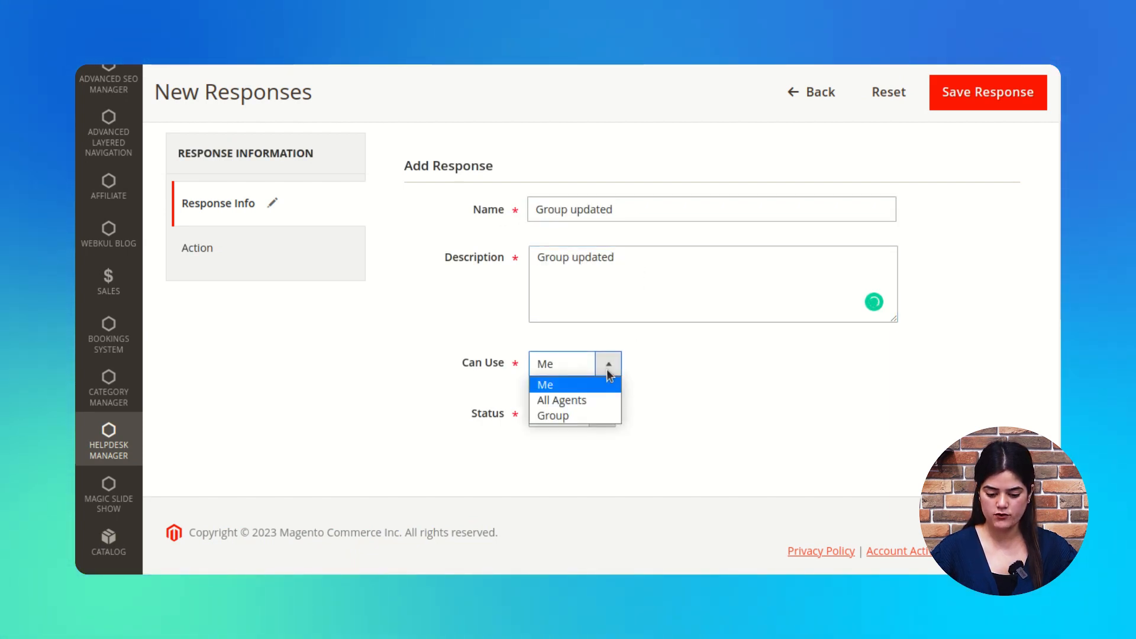
Step: Let All Agents use the response, set its status to Enabled, and view its actions
{"action": "left_click", "coordinate": [560, 400]}
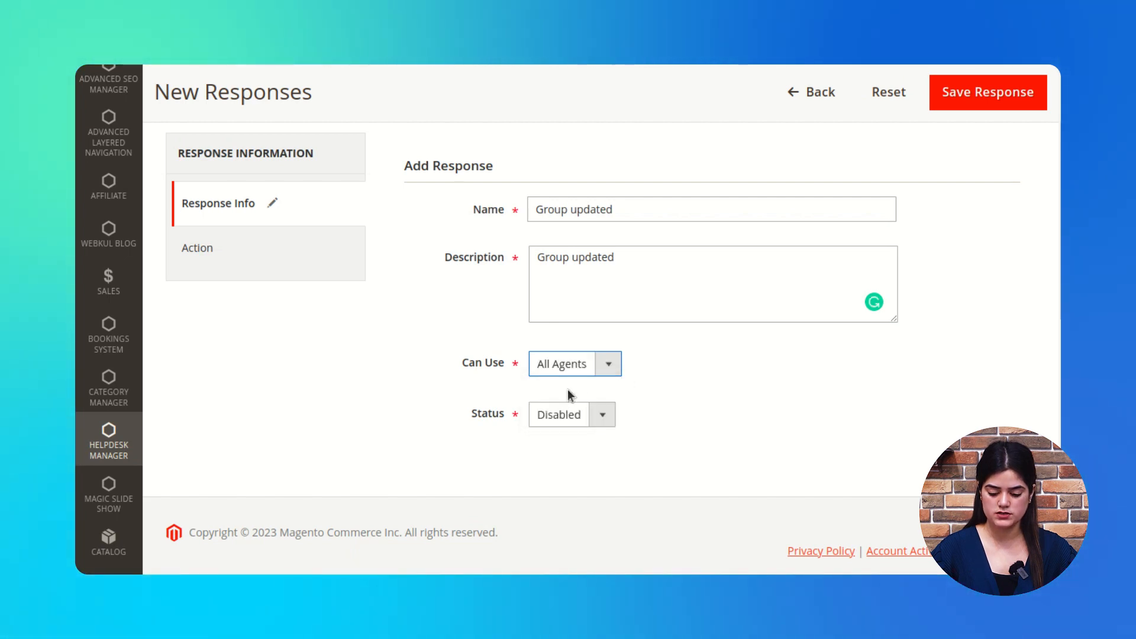
{"action": "left_click", "coordinate": [603, 371]}
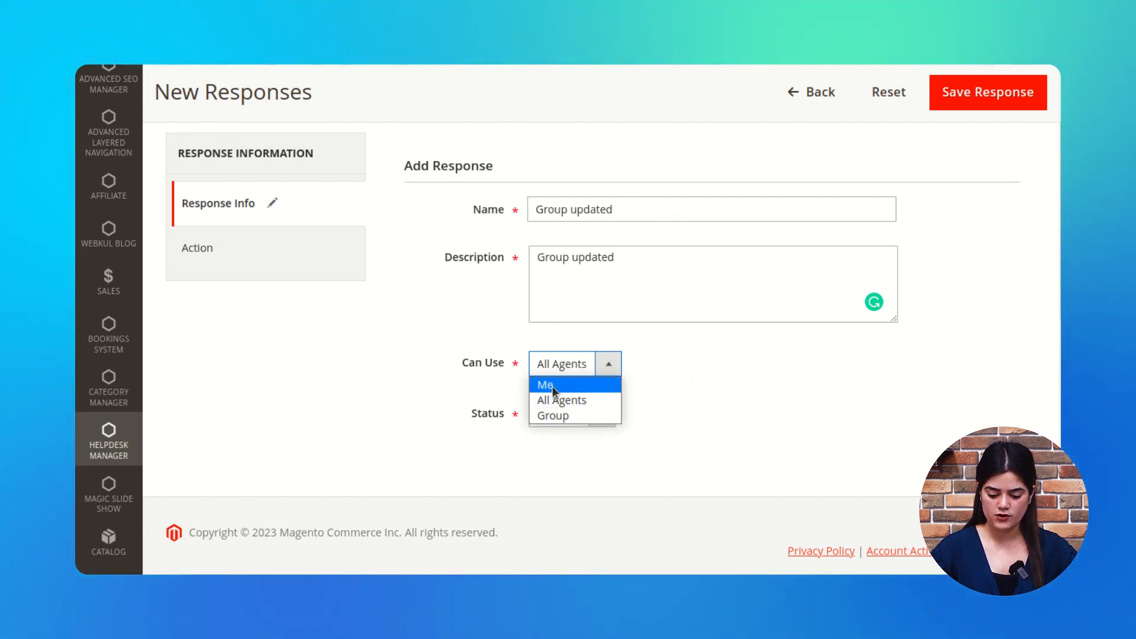
{"action": "left_click", "coordinate": [793, 390]}
{"action": "left_click", "coordinate": [607, 415]}
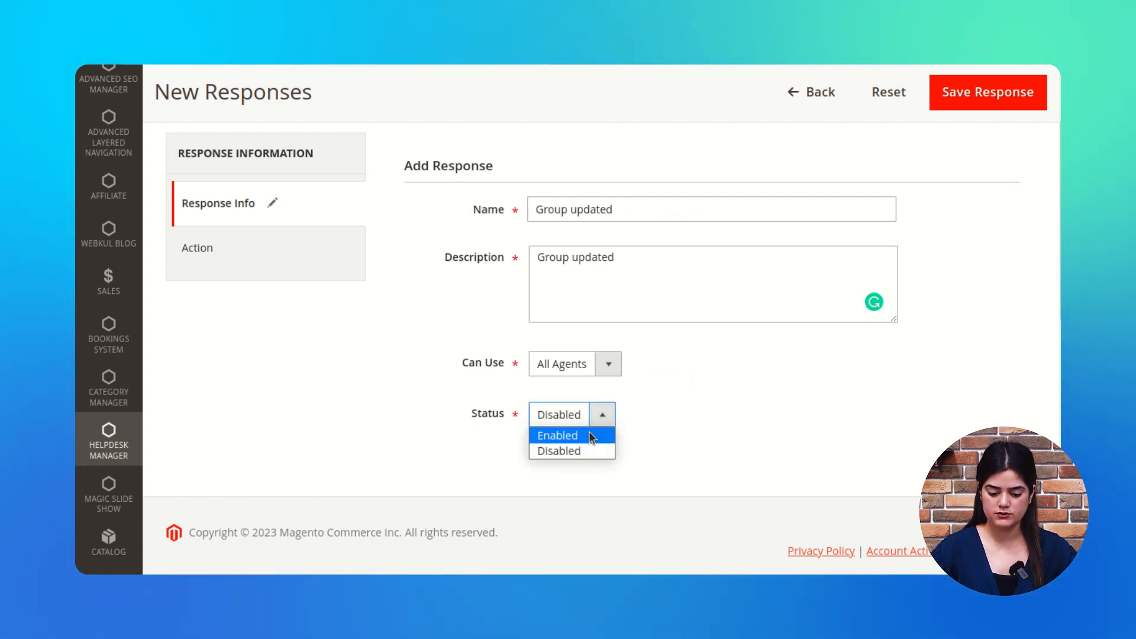
{"action": "left_click", "coordinate": [588, 436]}
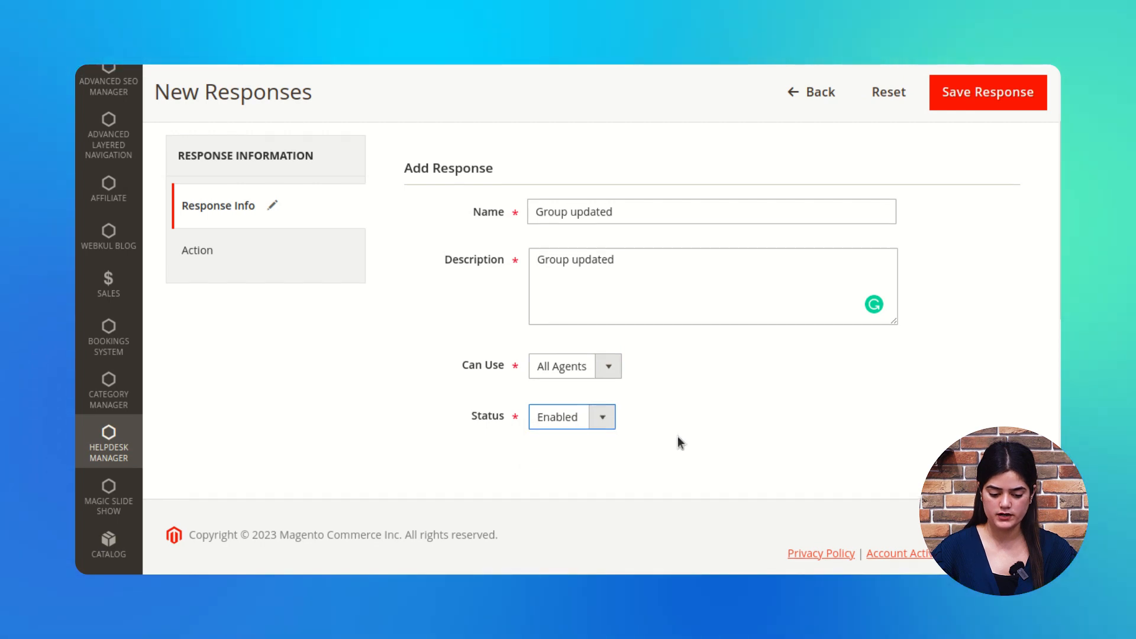
{"action": "scroll", "coordinate": [677, 436], "scroll_direction": "up", "scroll_amount": 2}
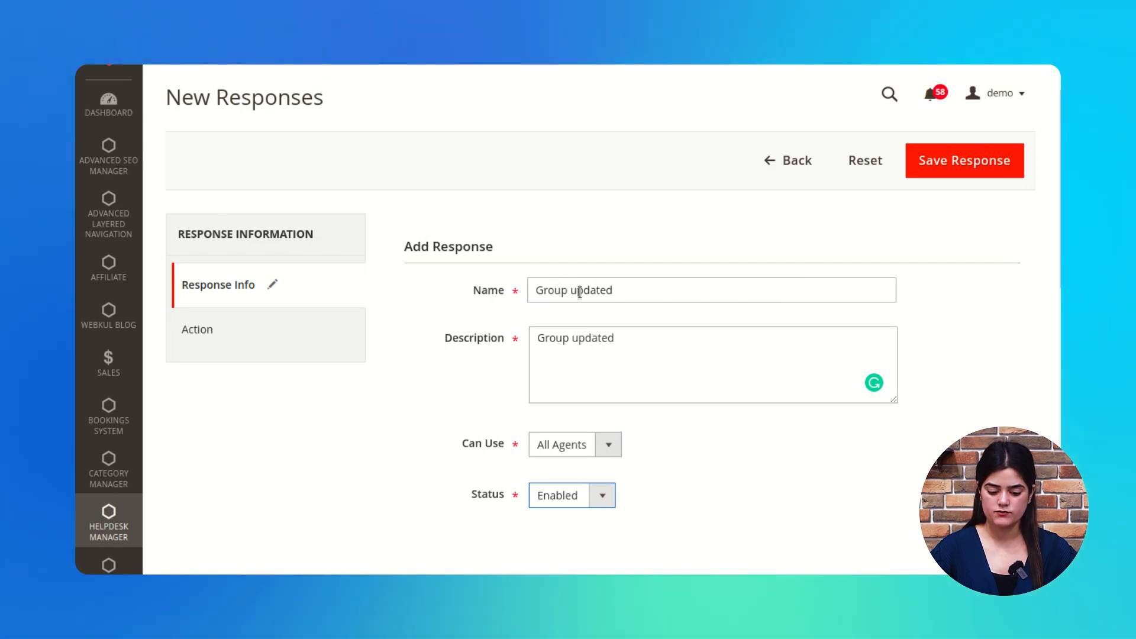
{"action": "left_click", "coordinate": [207, 347]}
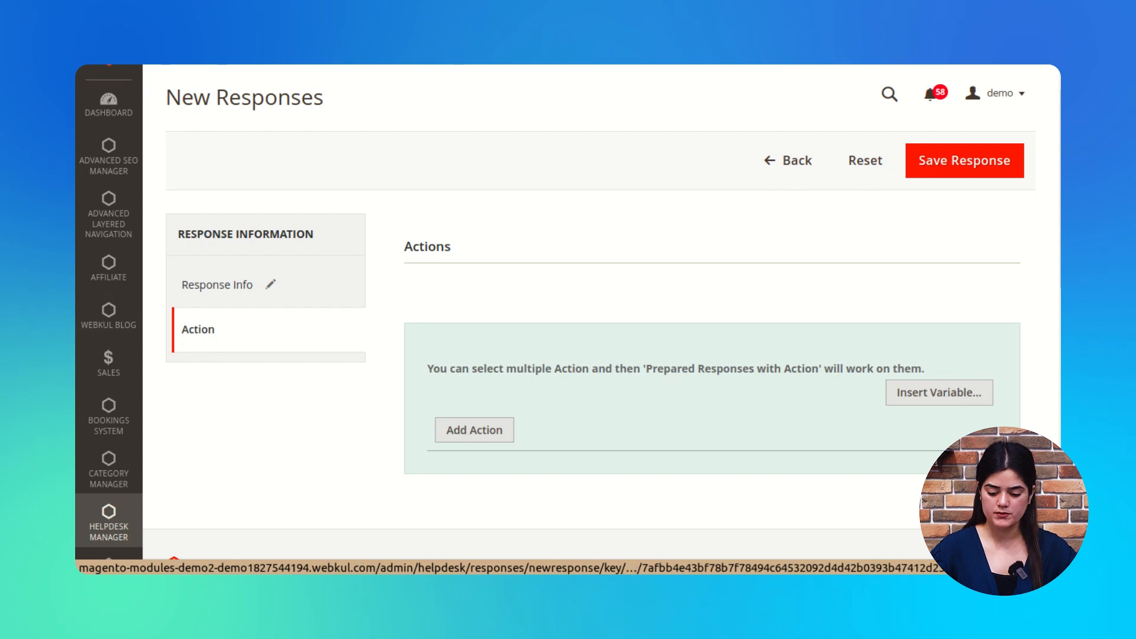
Step: Add an Assign To Agent action assigning the last agent in the list
{"action": "scroll", "coordinate": [507, 364], "scroll_direction": "down", "scroll_amount": 3}
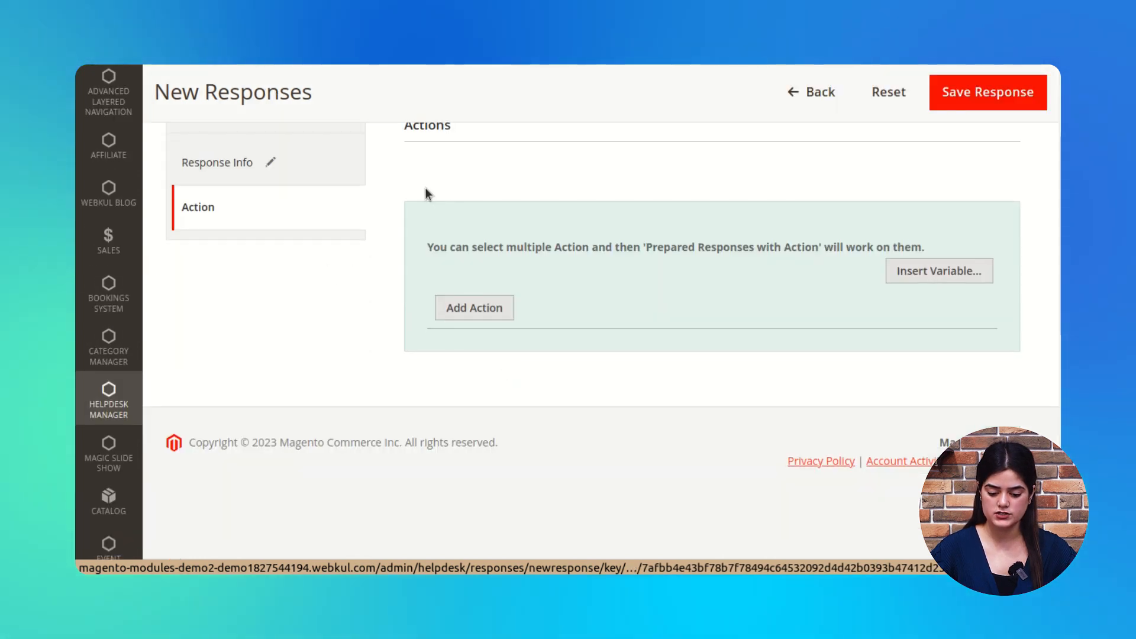
{"action": "left_click", "coordinate": [460, 307]}
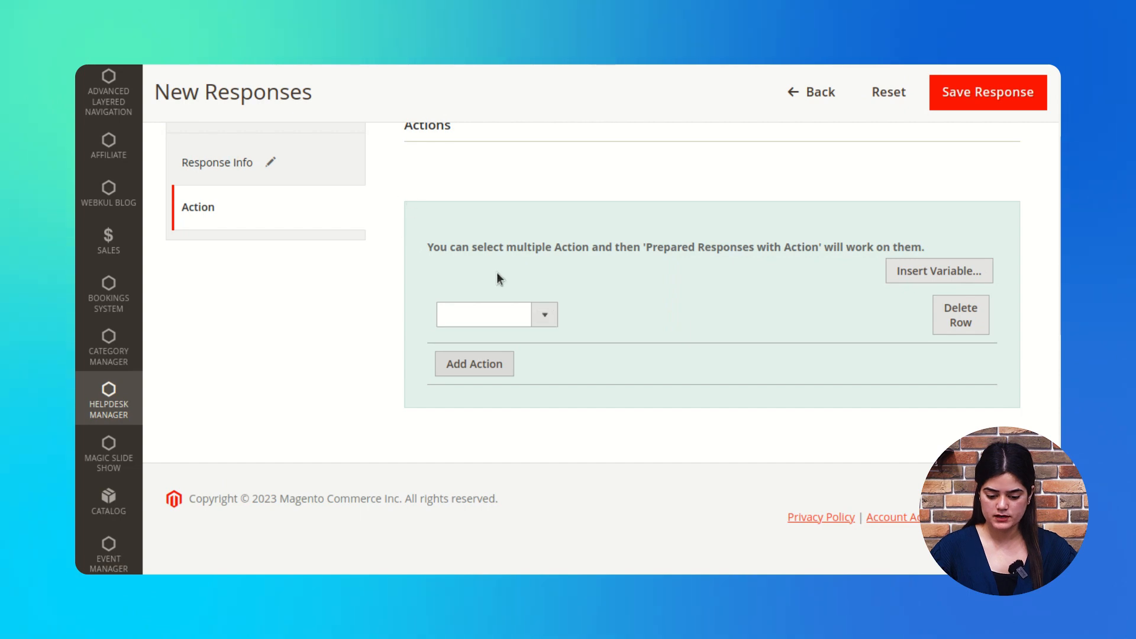
{"action": "left_click", "coordinate": [545, 320]}
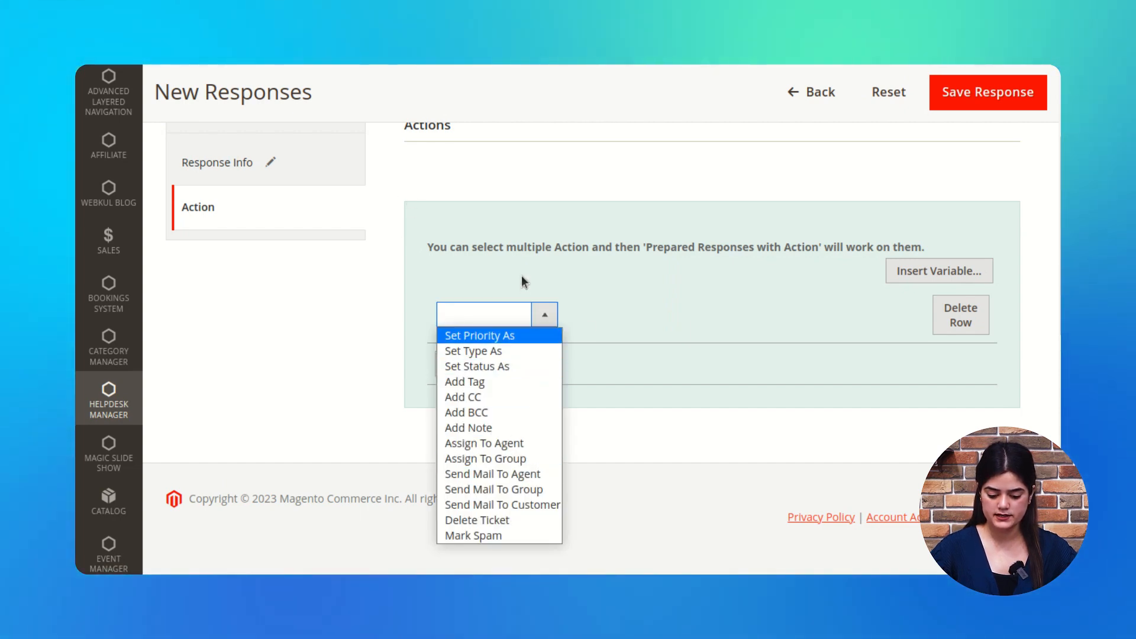
{"action": "left_click", "coordinate": [506, 444]}
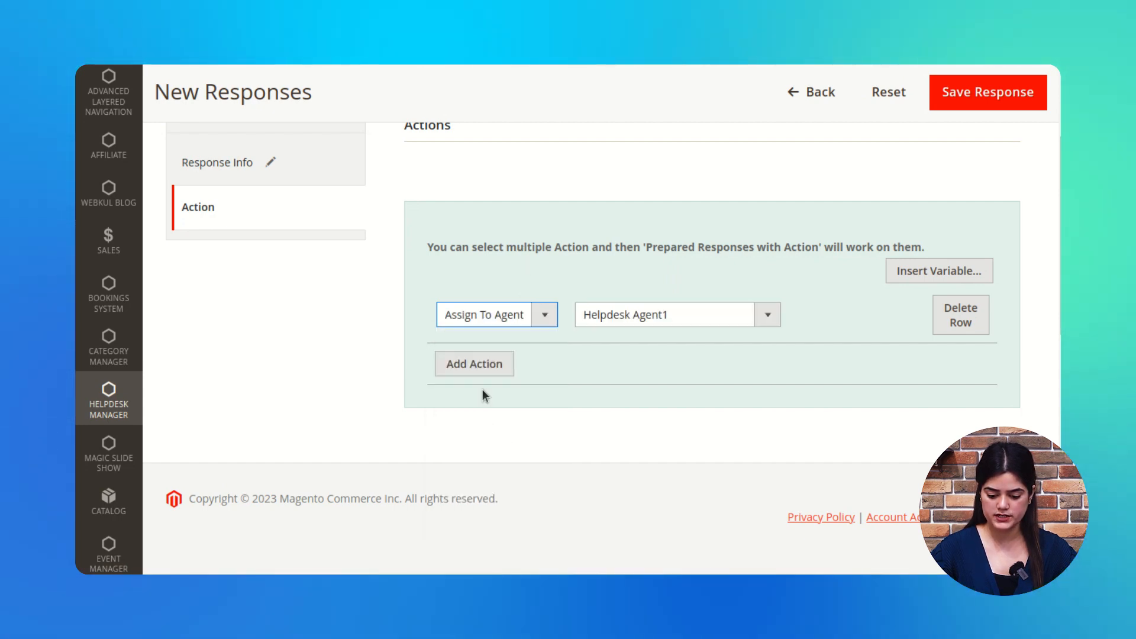
{"action": "left_click", "coordinate": [761, 321]}
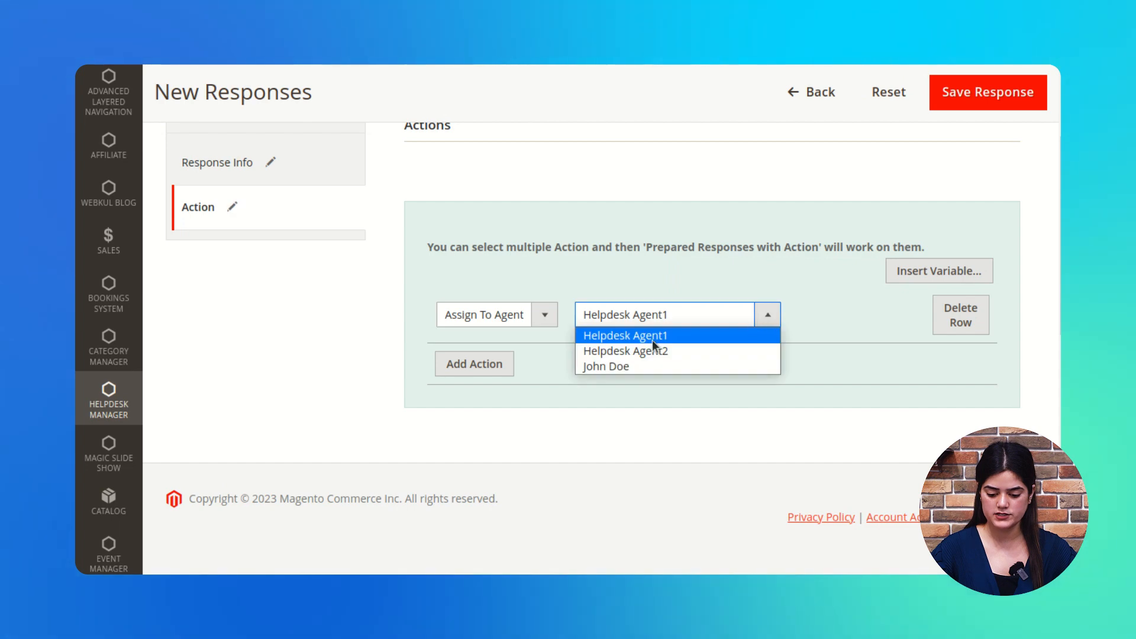
{"action": "left_click", "coordinate": [633, 371]}
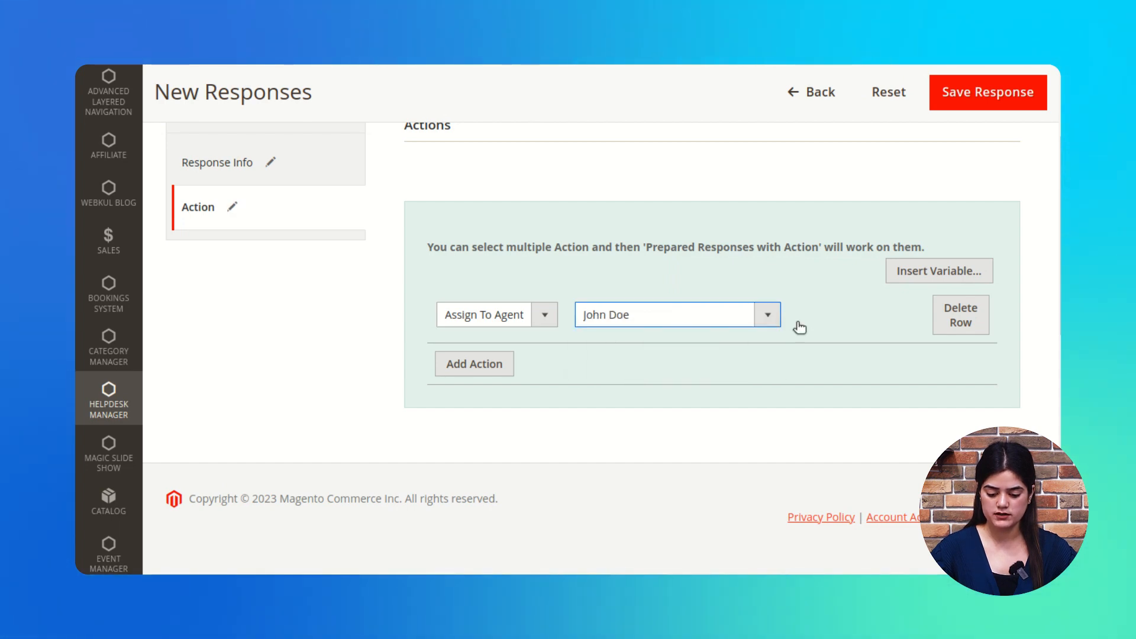
{"action": "left_click", "coordinate": [770, 322]}
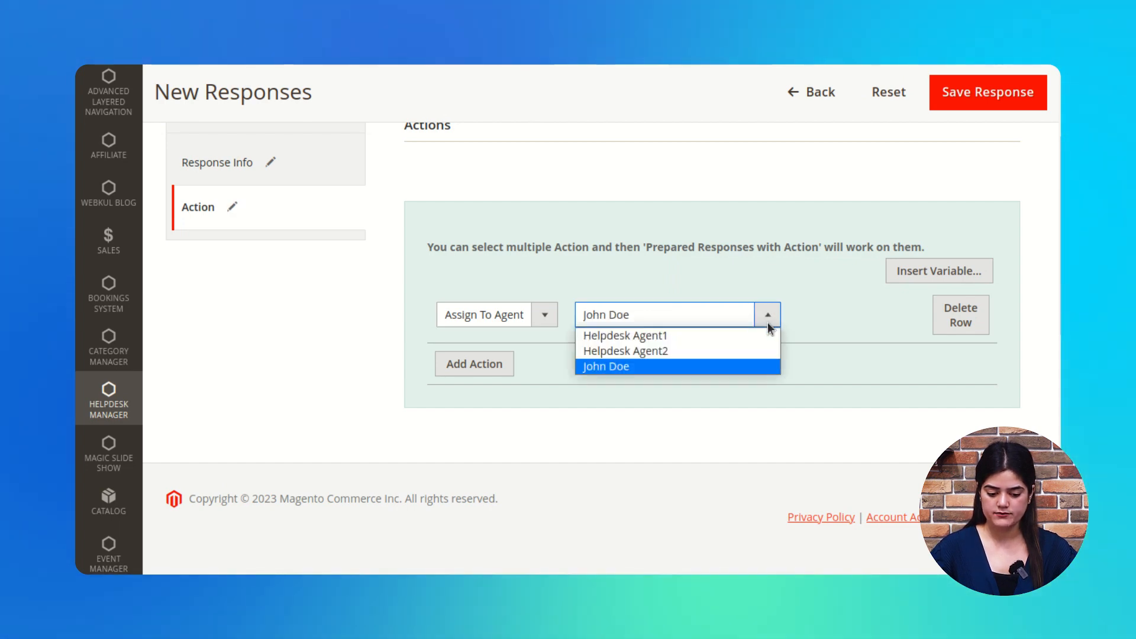
{"action": "left_click", "coordinate": [628, 417]}
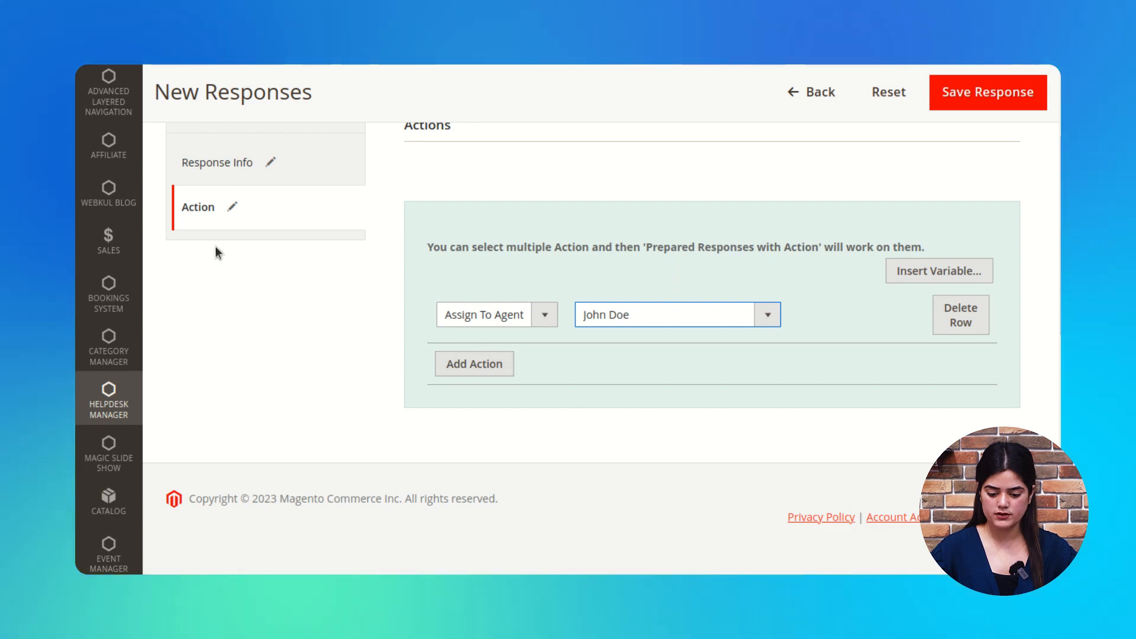
Step: Recheck the response name and confirm the same agent stays assigned
{"action": "left_click", "coordinate": [235, 166]}
{"action": "scroll", "coordinate": [579, 324], "scroll_direction": "up", "scroll_amount": 2}
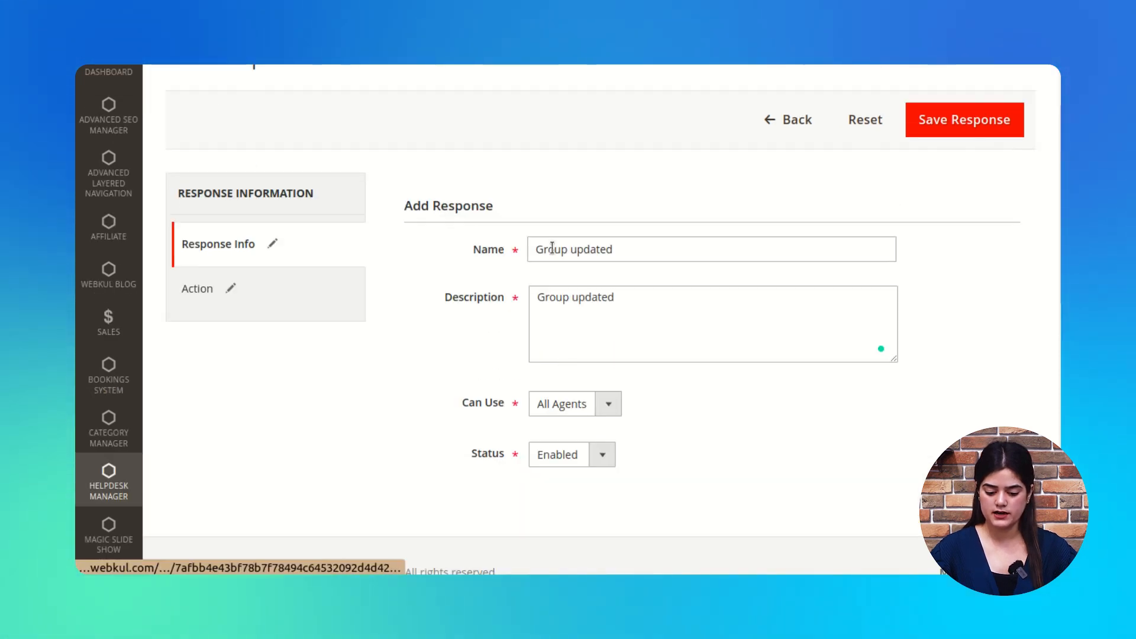
{"action": "left_click_drag", "start_coordinate": [554, 249], "coordinate": [633, 255]}
{"action": "left_click", "coordinate": [195, 293]}
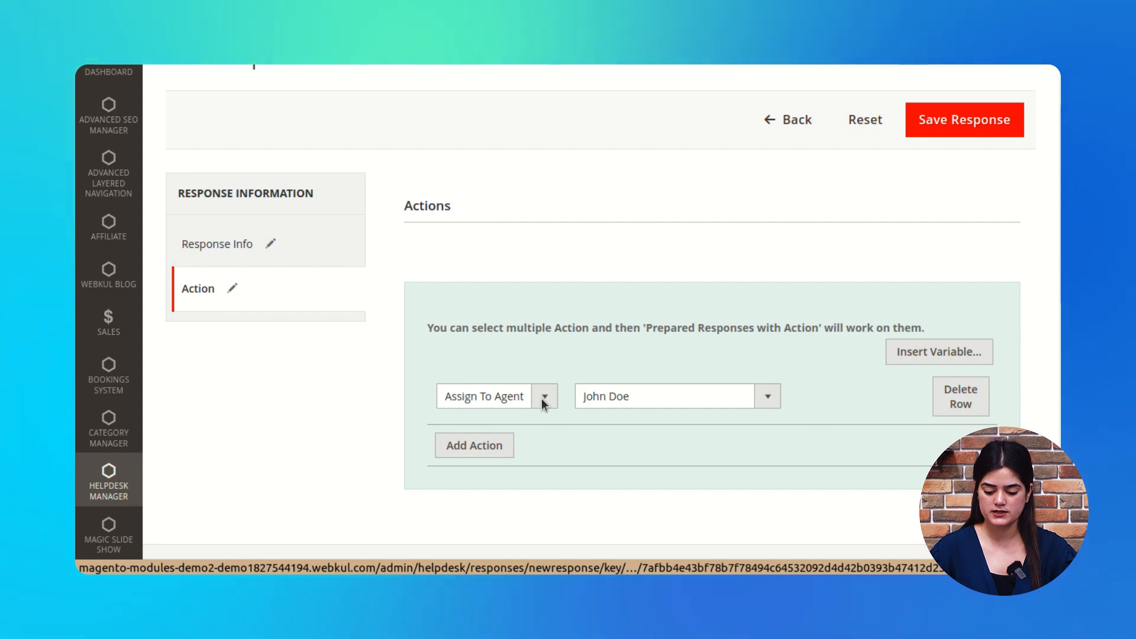
{"action": "left_click", "coordinate": [768, 398]}
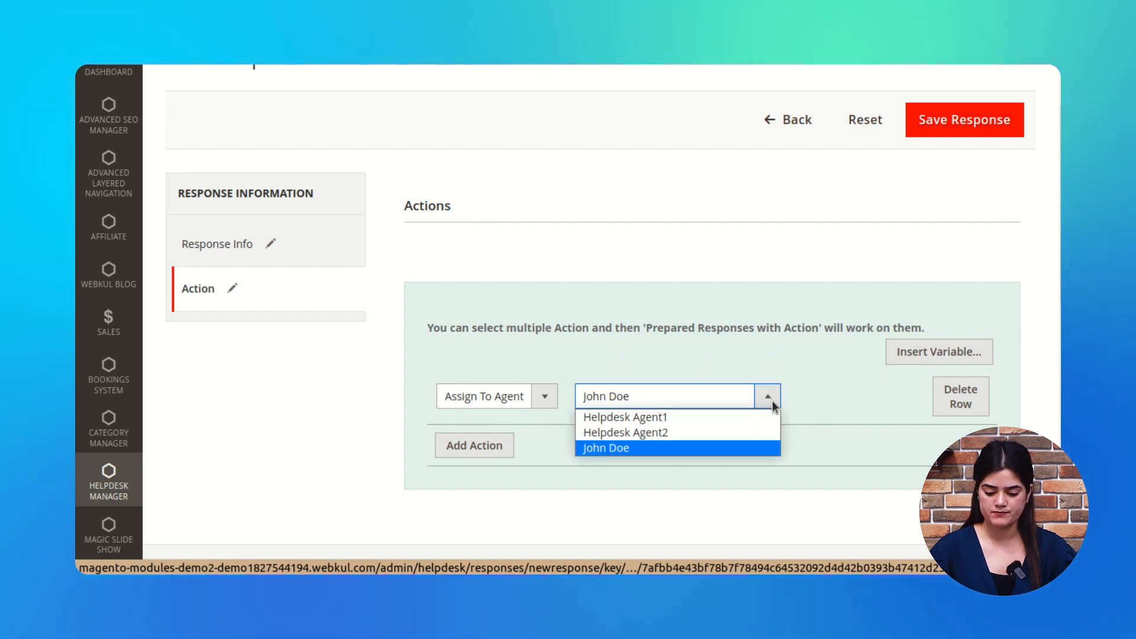
{"action": "left_click", "coordinate": [633, 448]}
{"action": "scroll", "coordinate": [577, 491], "scroll_direction": "down", "scroll_amount": 1}
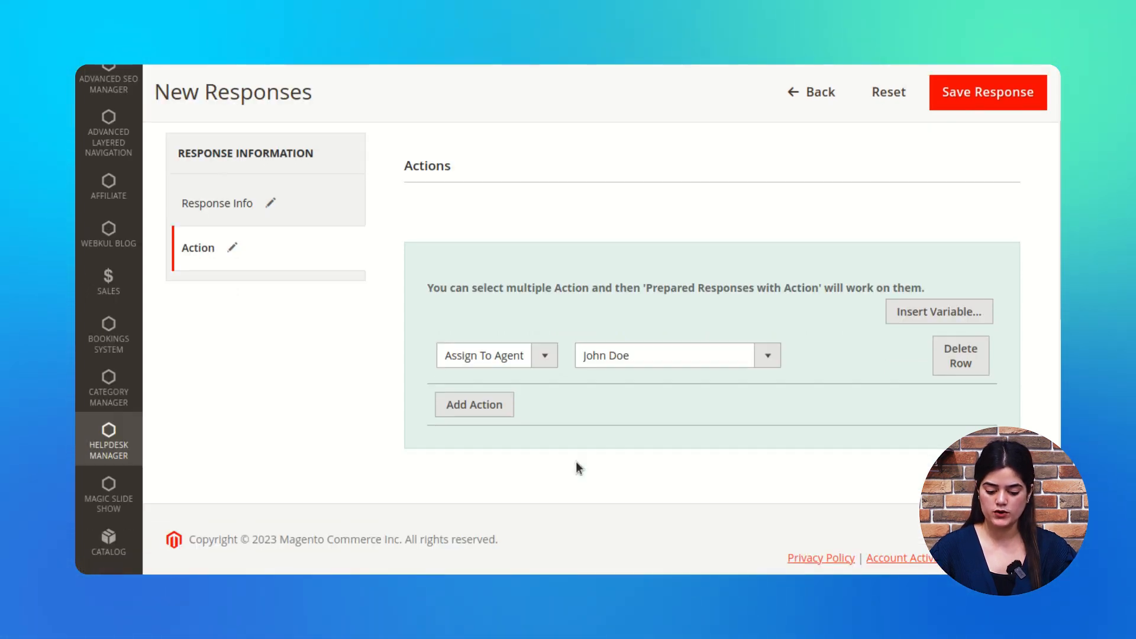
Step: Add a second Set Type As action with type Support and save the response
{"action": "left_click", "coordinate": [500, 413]}
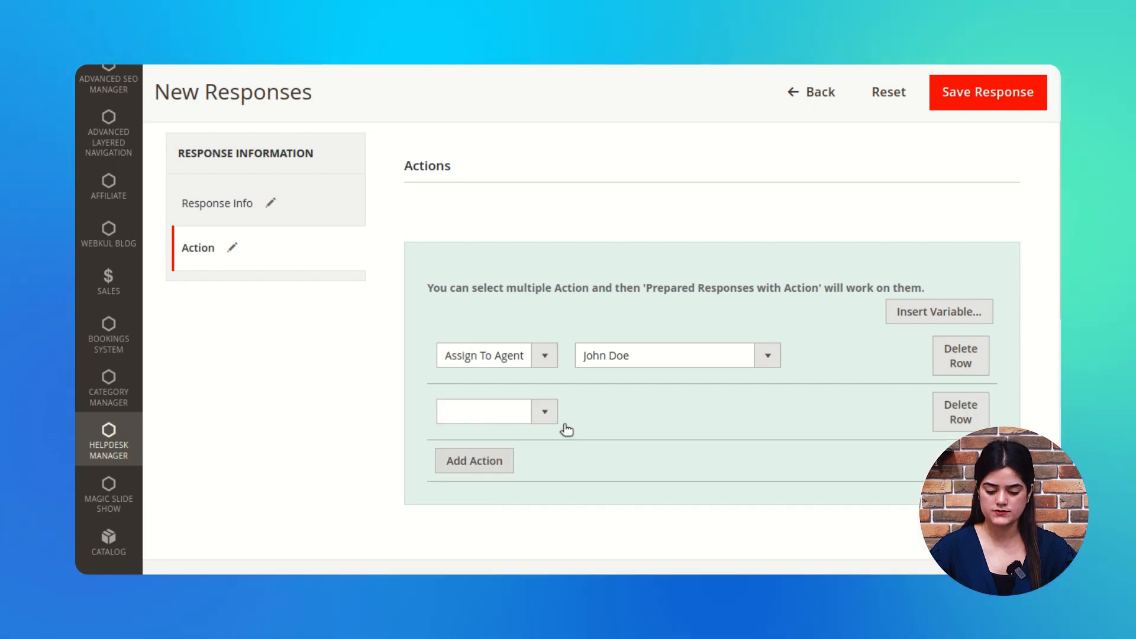
{"action": "left_click", "coordinate": [545, 412]}
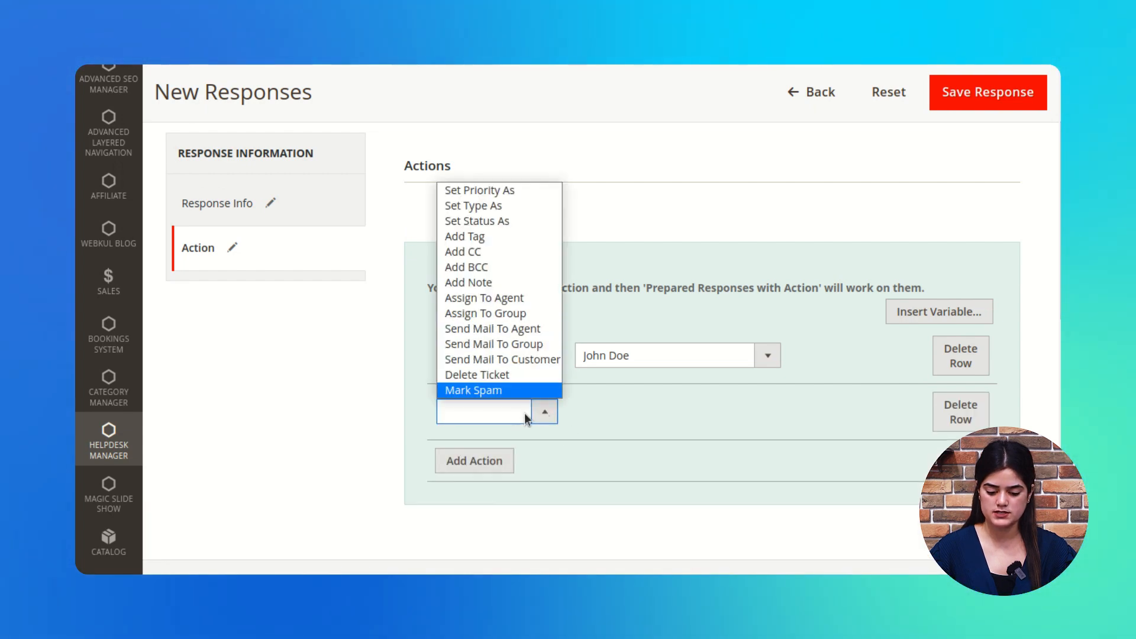
{"action": "scroll", "coordinate": [521, 332], "scroll_direction": "up", "scroll_amount": 2}
{"action": "left_click", "coordinate": [545, 495]}
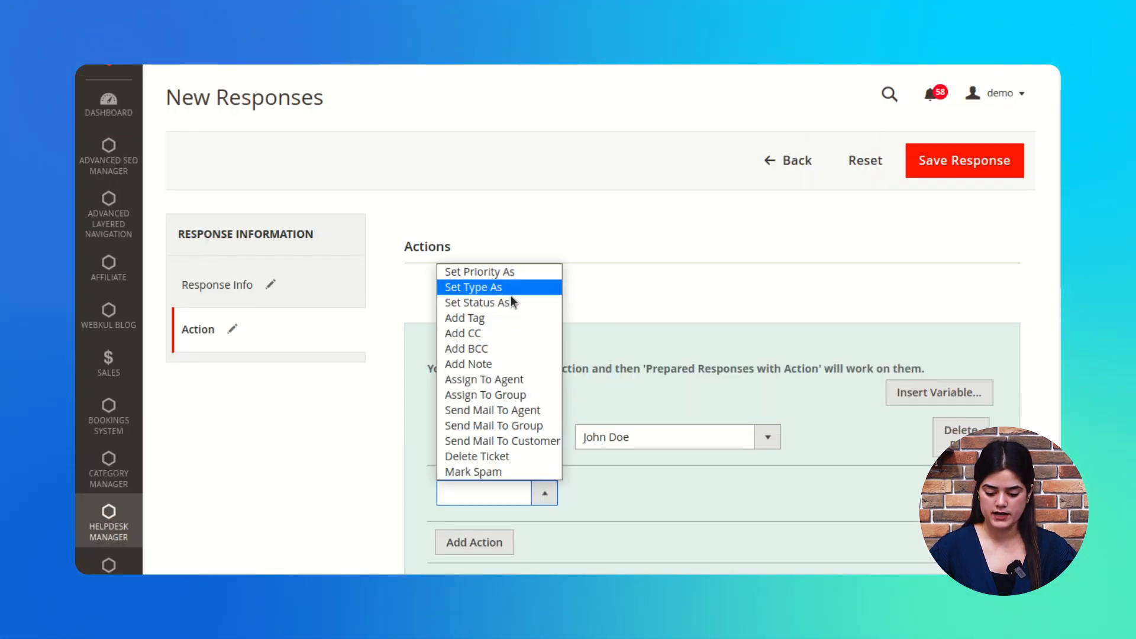
{"action": "left_click", "coordinate": [490, 288]}
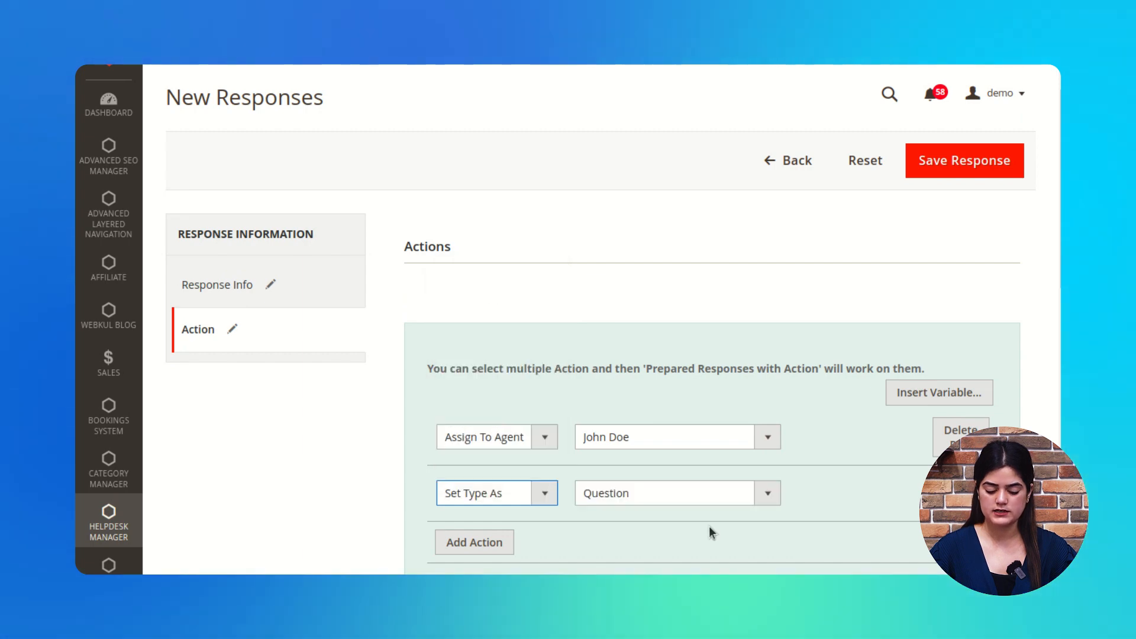
{"action": "scroll", "coordinate": [709, 526], "scroll_direction": "down", "scroll_amount": 2}
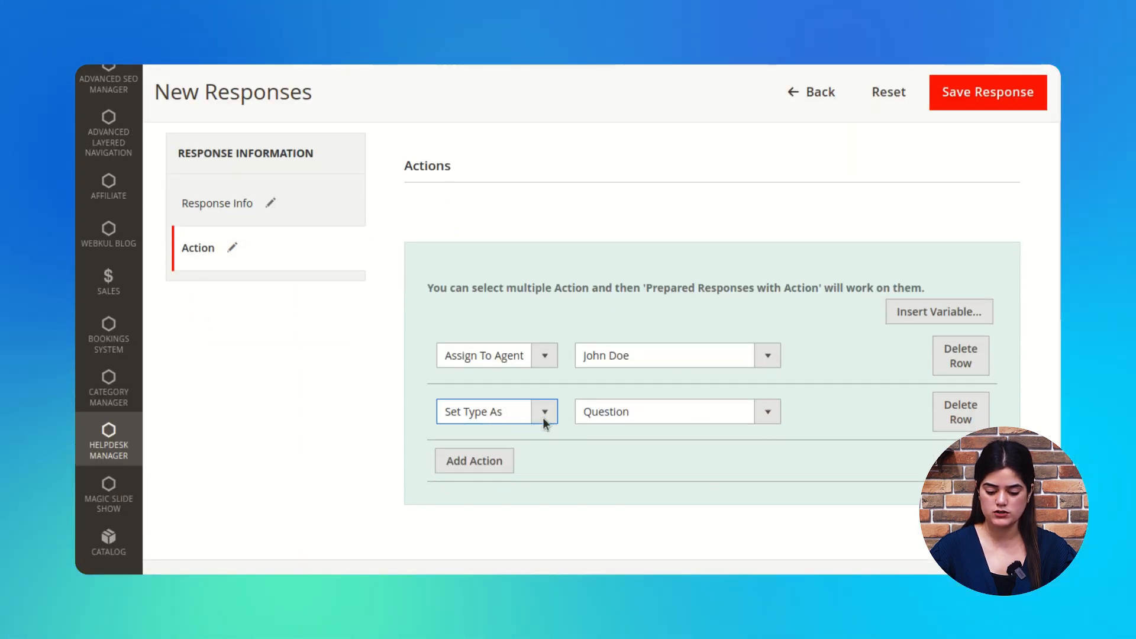
{"action": "left_click", "coordinate": [769, 414]}
{"action": "left_click", "coordinate": [615, 481]}
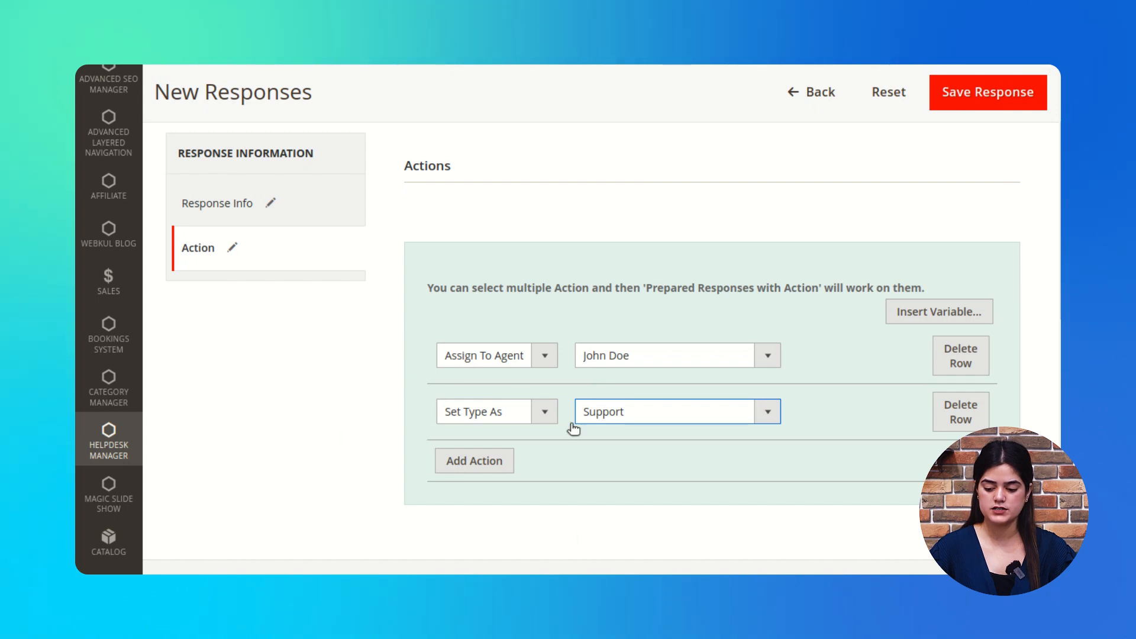
{"action": "scroll", "coordinate": [573, 427], "scroll_direction": "up", "scroll_amount": 2}
{"action": "left_click", "coordinate": [970, 207]}
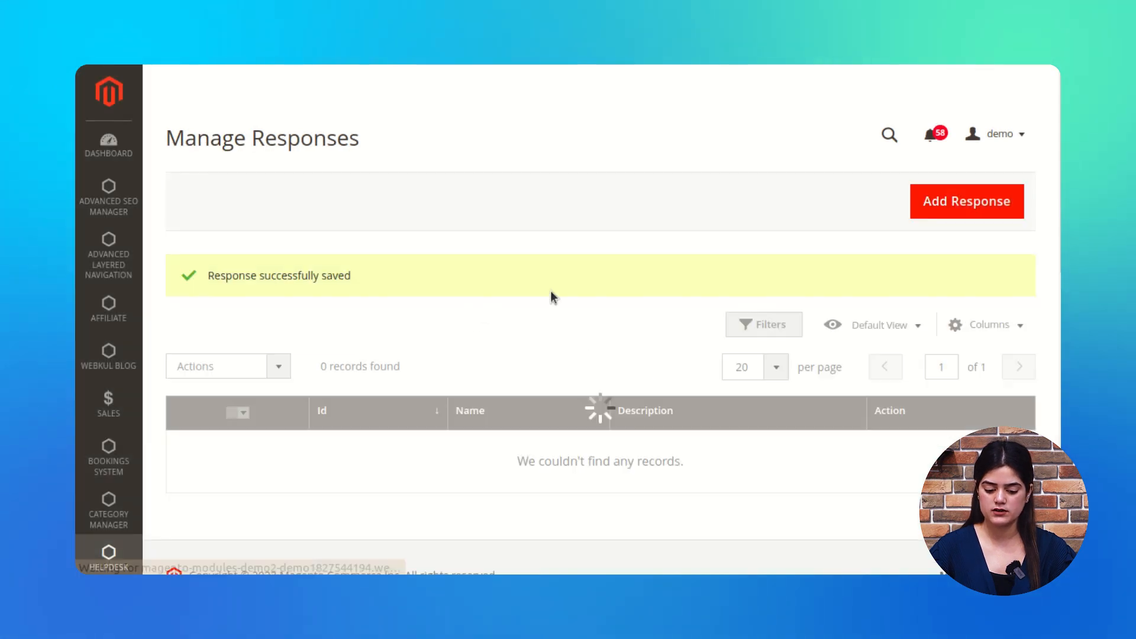
Step: Confirm the responses grid lists 'Status updated' and 'Group updated', then bring up the Helpdesk Manager menu
{"action": "scroll", "coordinate": [524, 446], "scroll_direction": "down", "scroll_amount": 2}
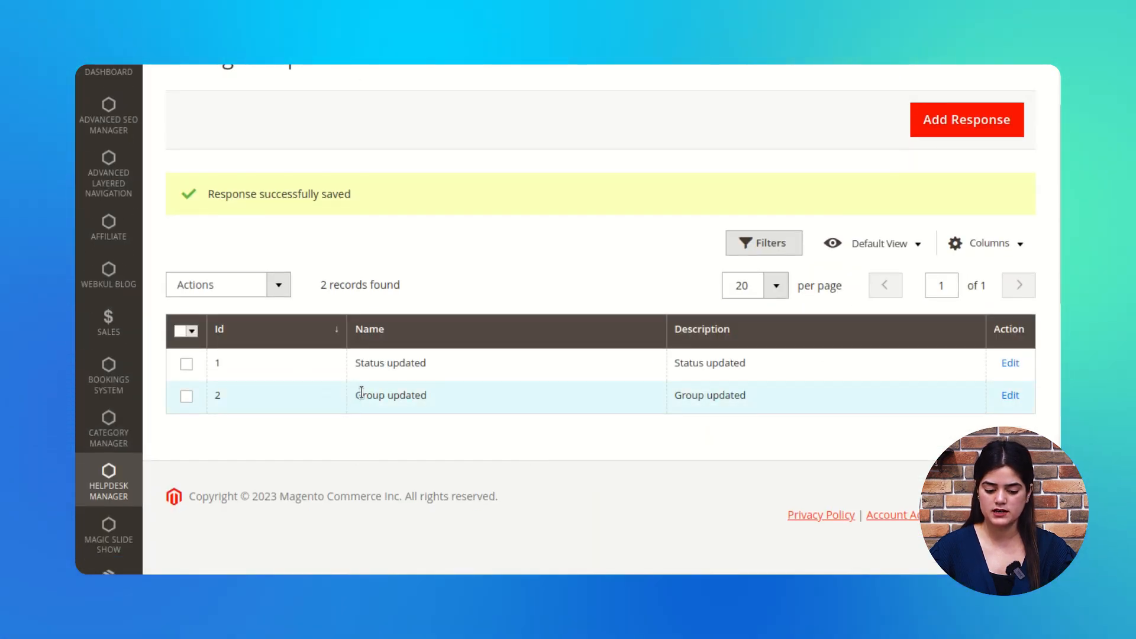
{"action": "left_click_drag", "start_coordinate": [417, 396], "coordinate": [355, 395]}
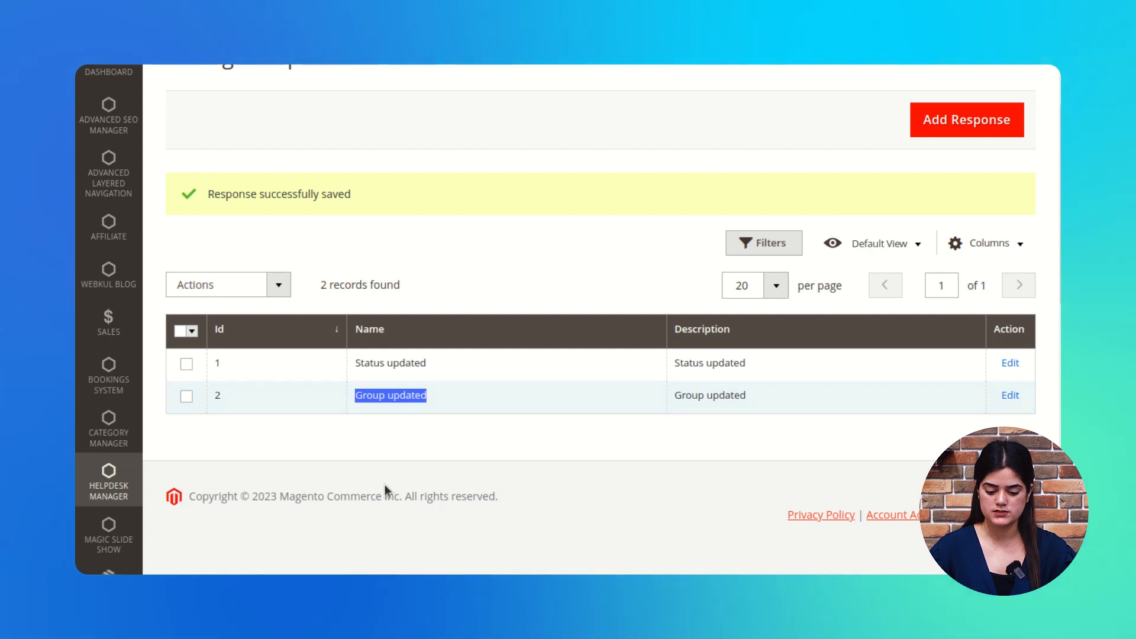
{"action": "scroll", "coordinate": [468, 249], "scroll_direction": "up", "scroll_amount": 2}
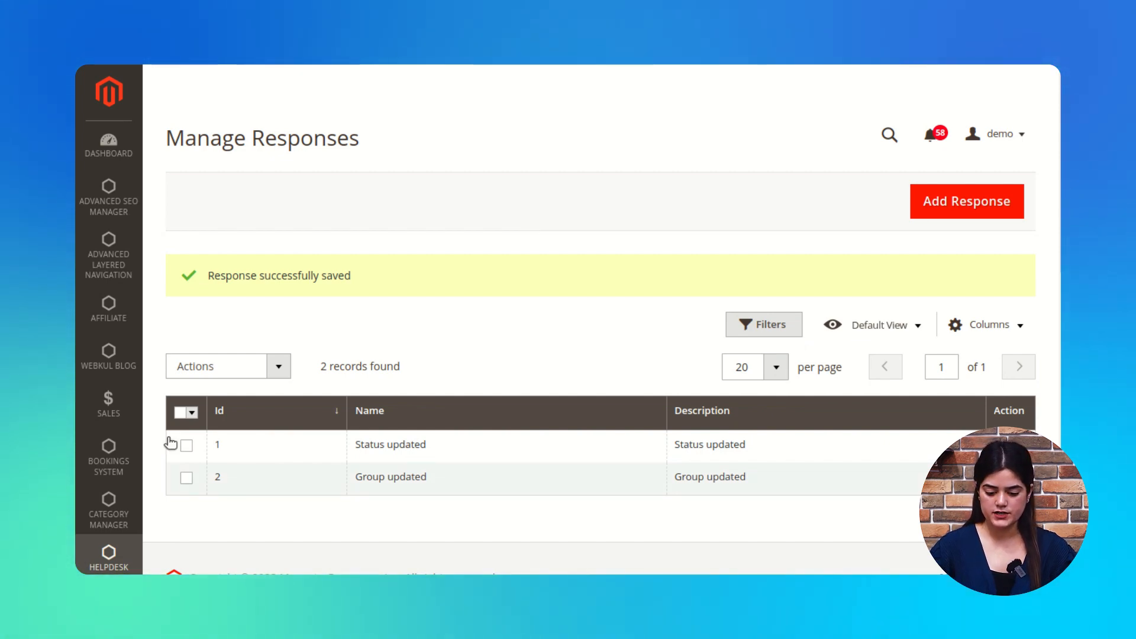
{"action": "left_click", "coordinate": [117, 560]}
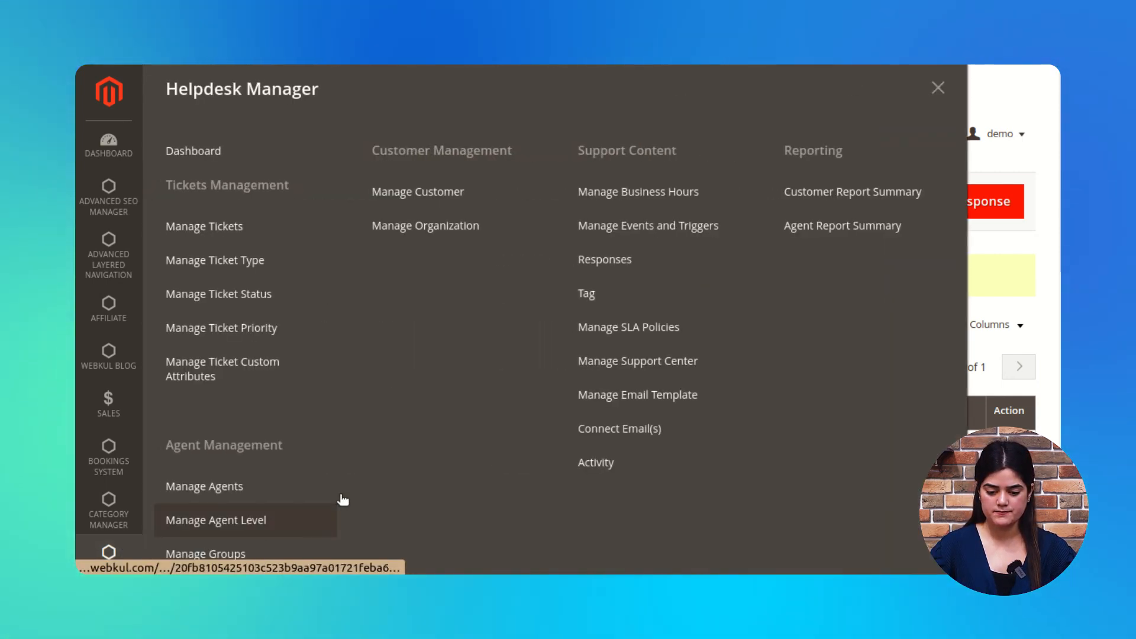
Step: Review the Manage Tag list with its single 'check it' tag, then go to Manage Tickets
{"action": "left_click", "coordinate": [629, 303]}
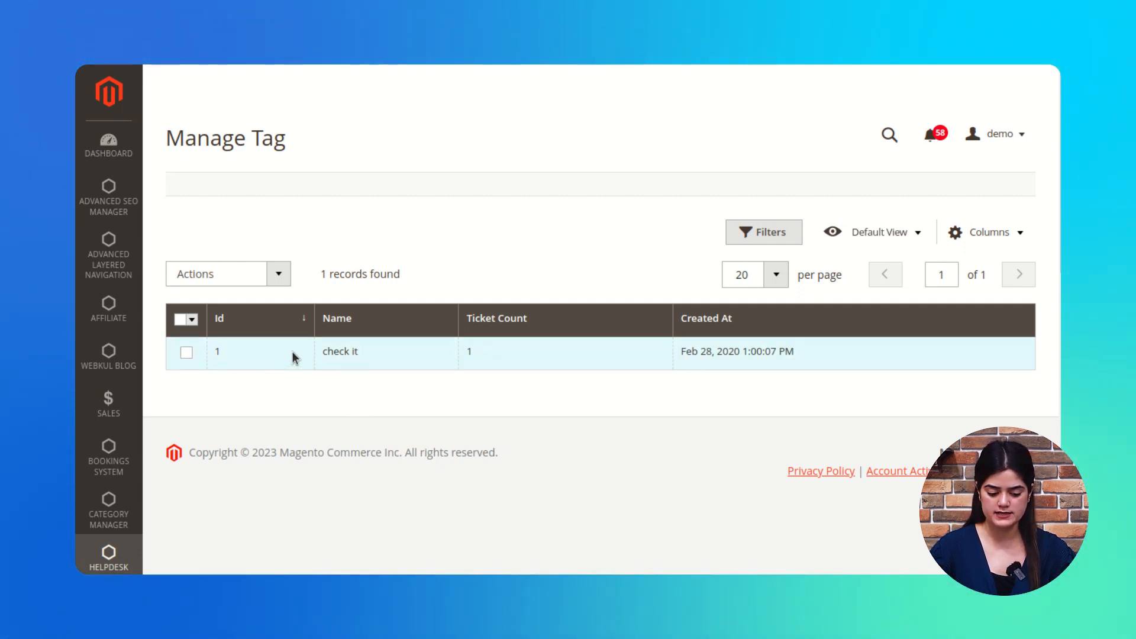
{"action": "left_click_drag", "start_coordinate": [292, 352], "coordinate": [470, 352]}
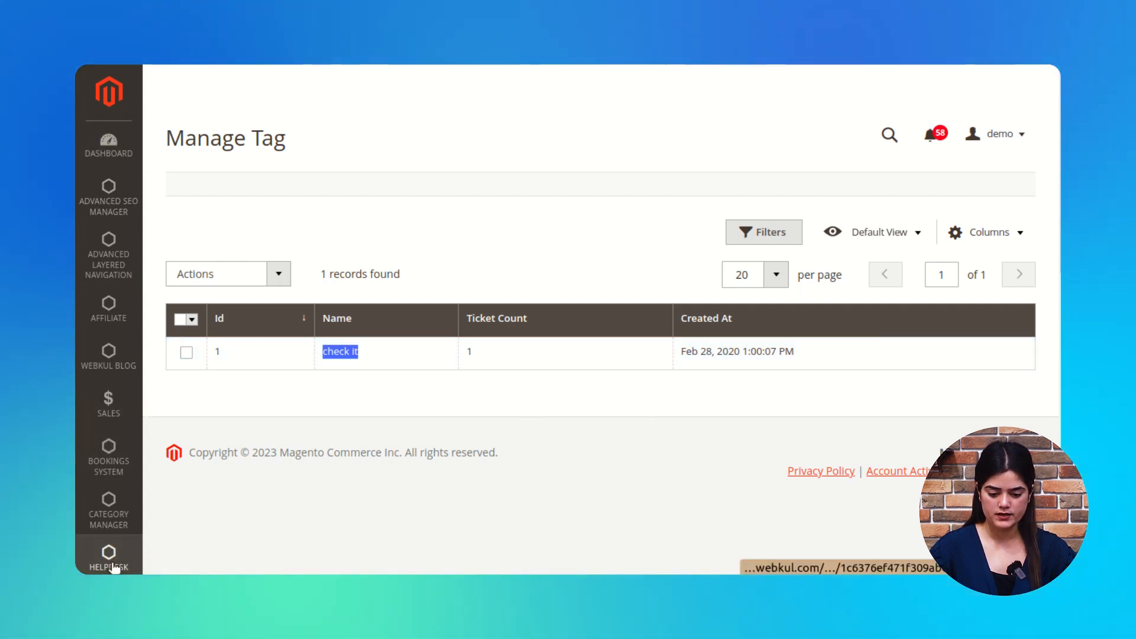
{"action": "left_click", "coordinate": [127, 546]}
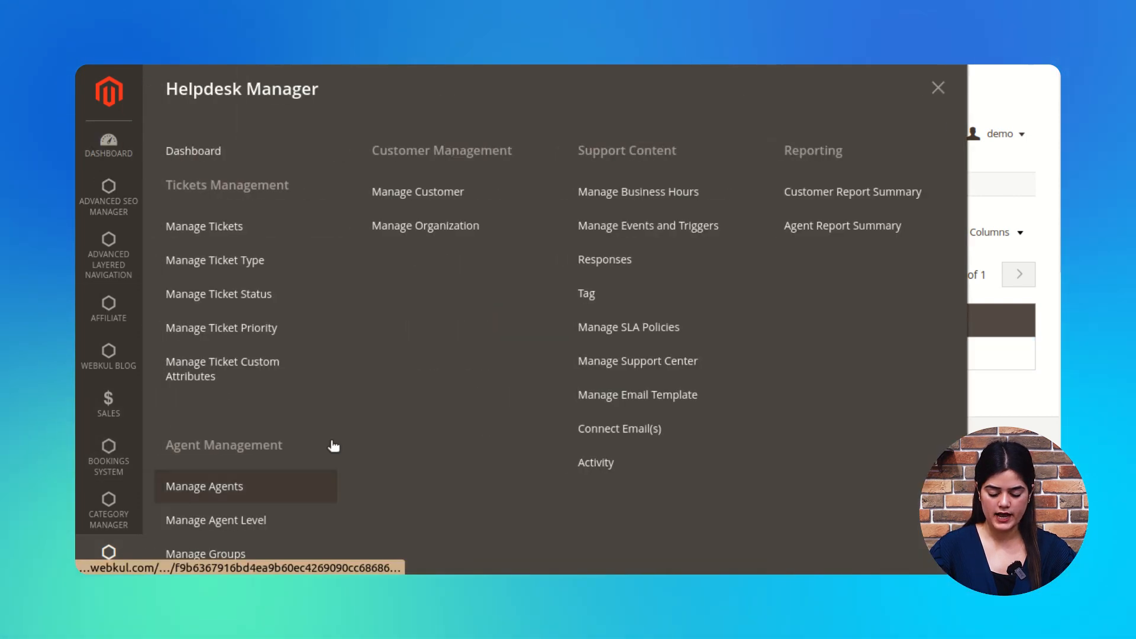
{"action": "left_click", "coordinate": [205, 220]}
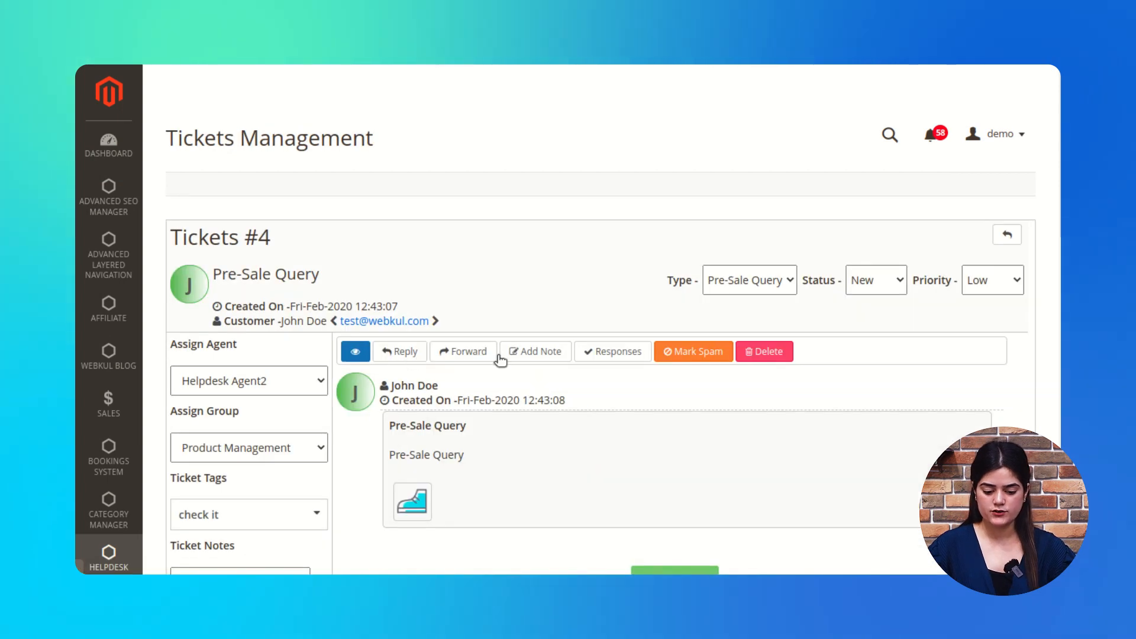
Step: Add the tag 'issue' to Pre-Sale Query ticket #4 alongside its 'check it' tag
{"action": "scroll", "coordinate": [500, 358], "scroll_direction": "down", "scroll_amount": 2}
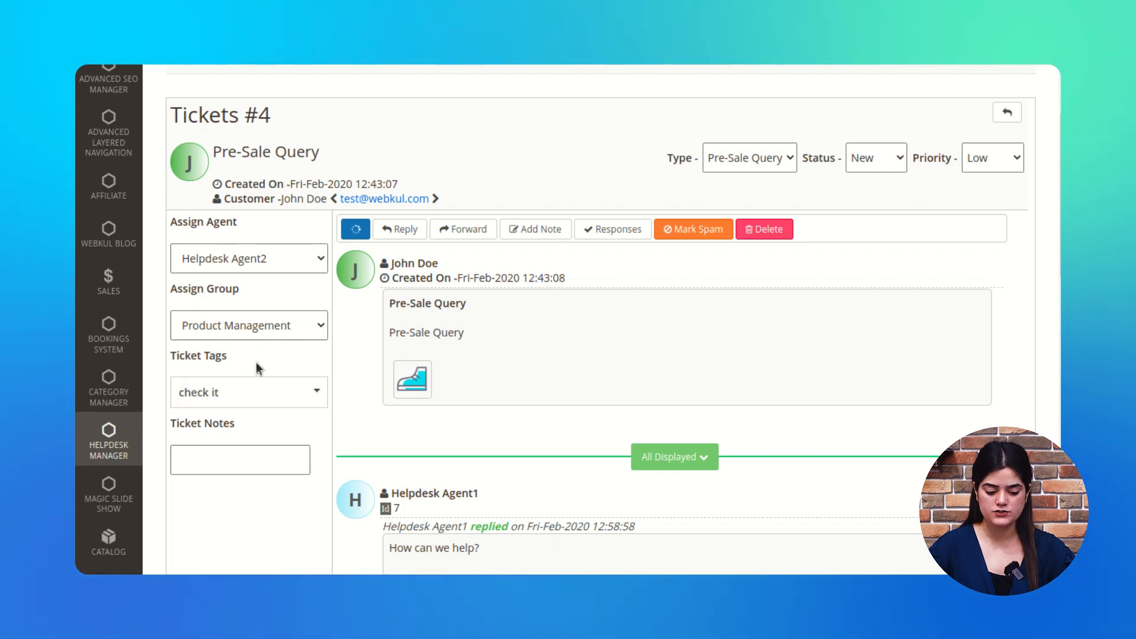
{"action": "scroll", "coordinate": [256, 368], "scroll_direction": "down", "scroll_amount": 1}
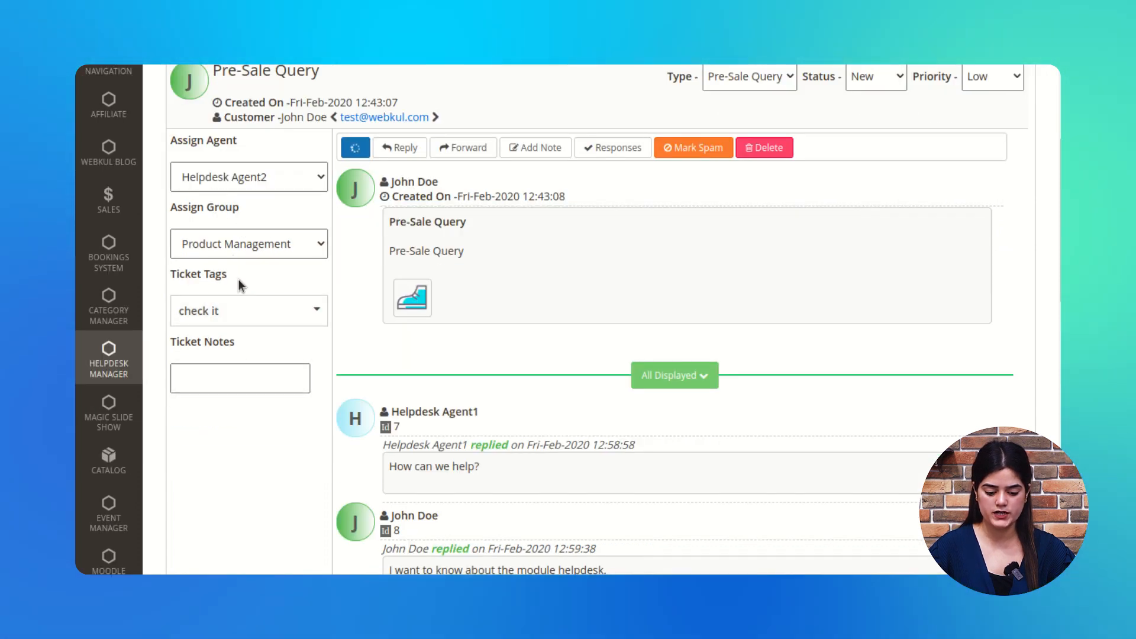
{"action": "left_click_drag", "start_coordinate": [175, 276], "coordinate": [247, 276]}
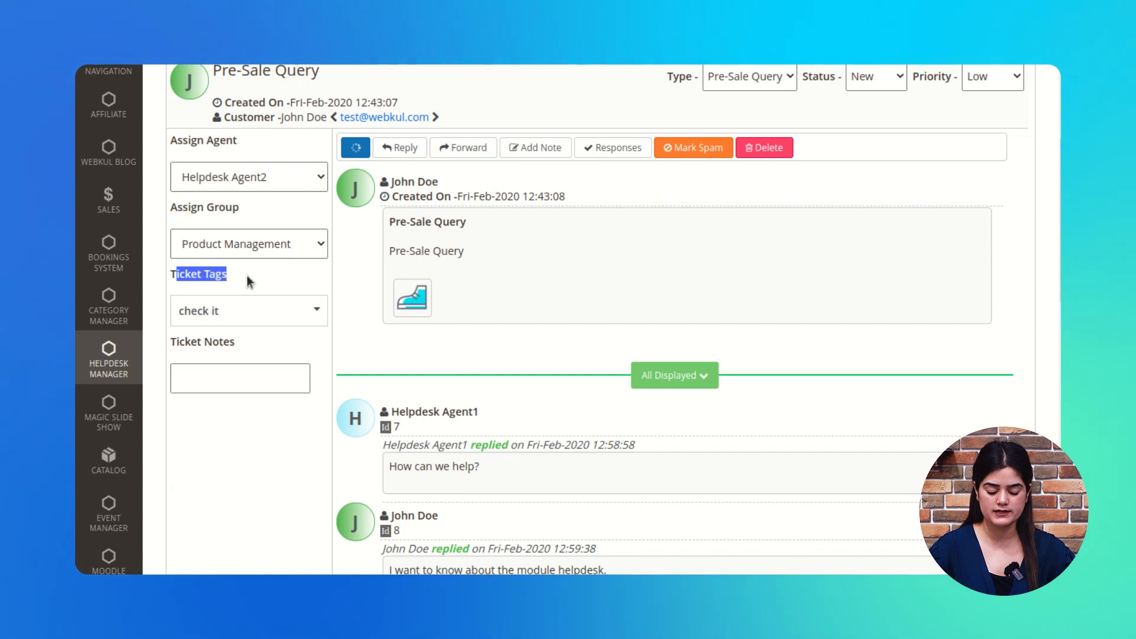
{"action": "left_click", "coordinate": [317, 310]}
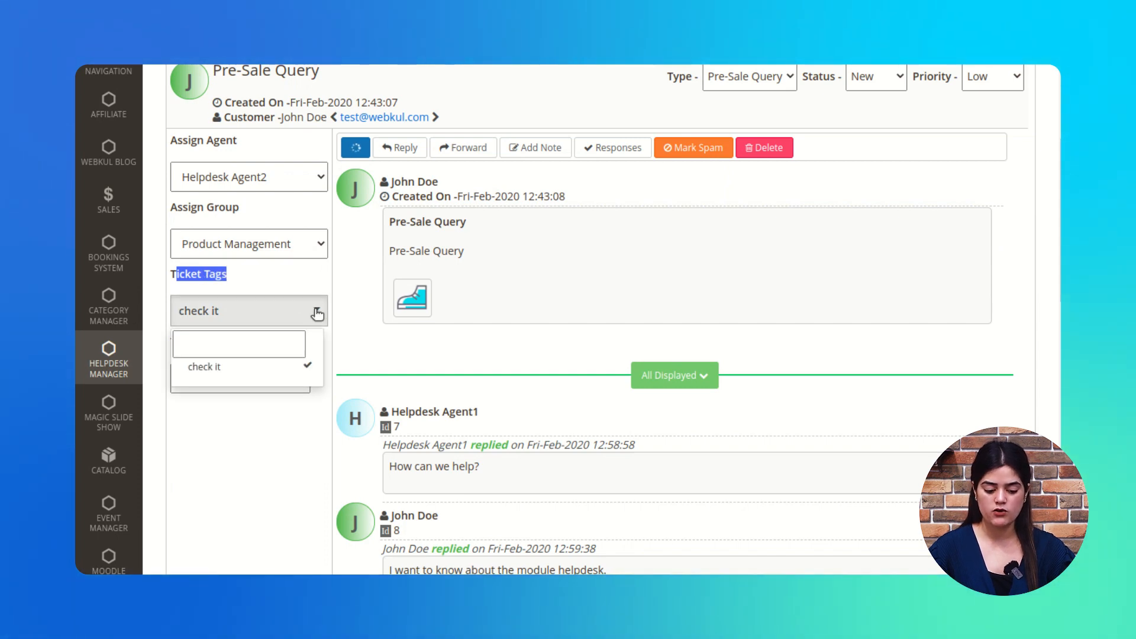
{"action": "left_click", "coordinate": [228, 348]}
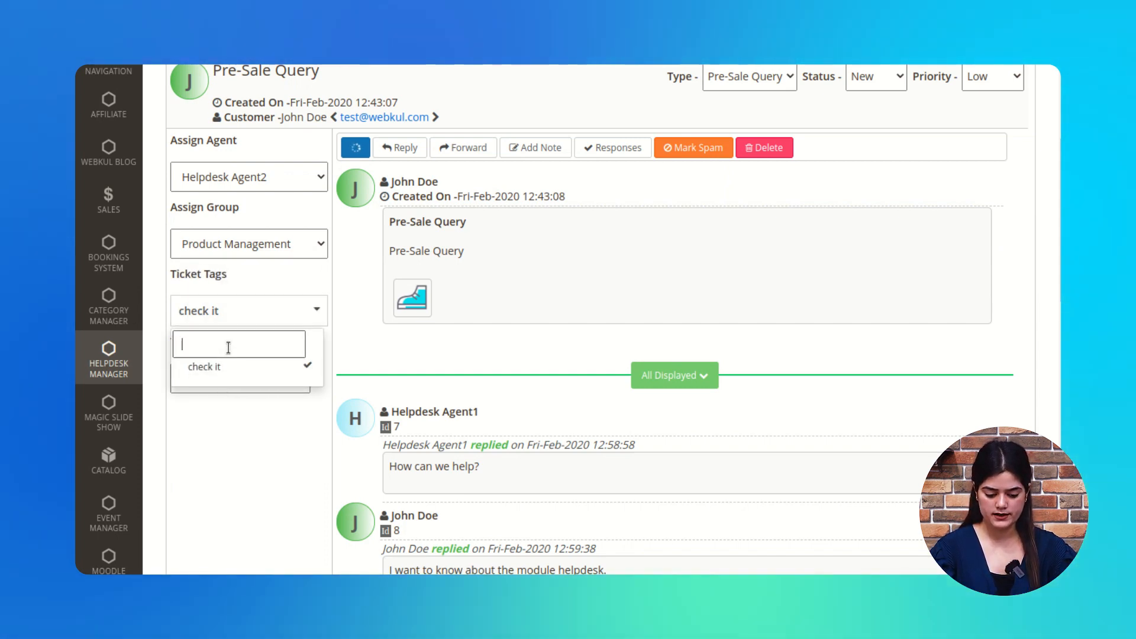
{"action": "type", "text": "issue"}
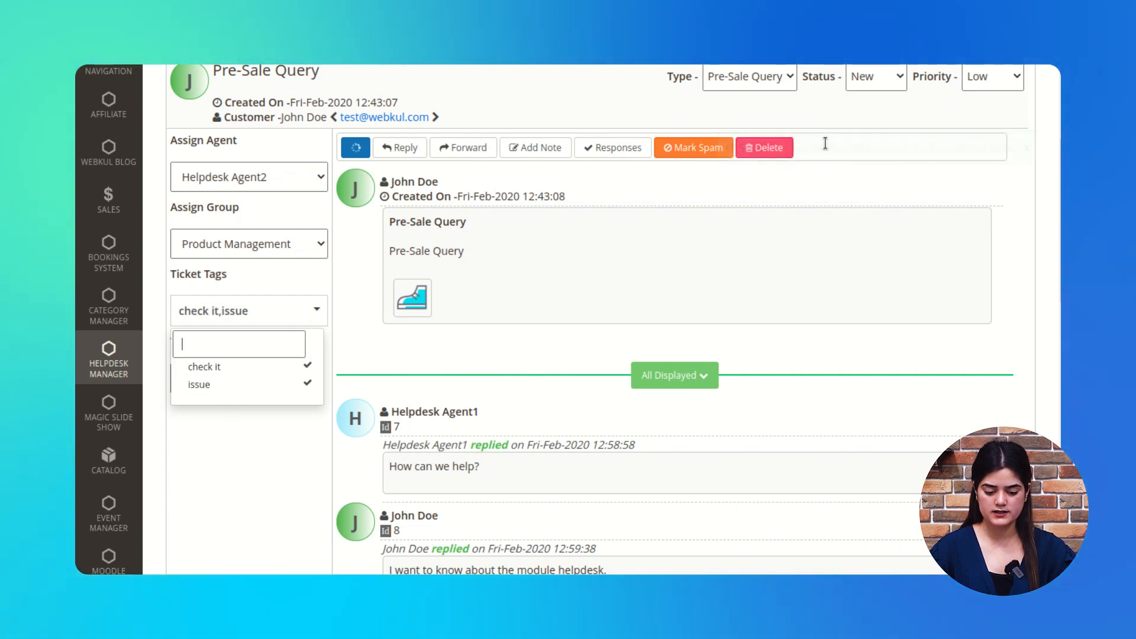
{"action": "scroll", "coordinate": [231, 502], "scroll_direction": "up", "scroll_amount": 1}
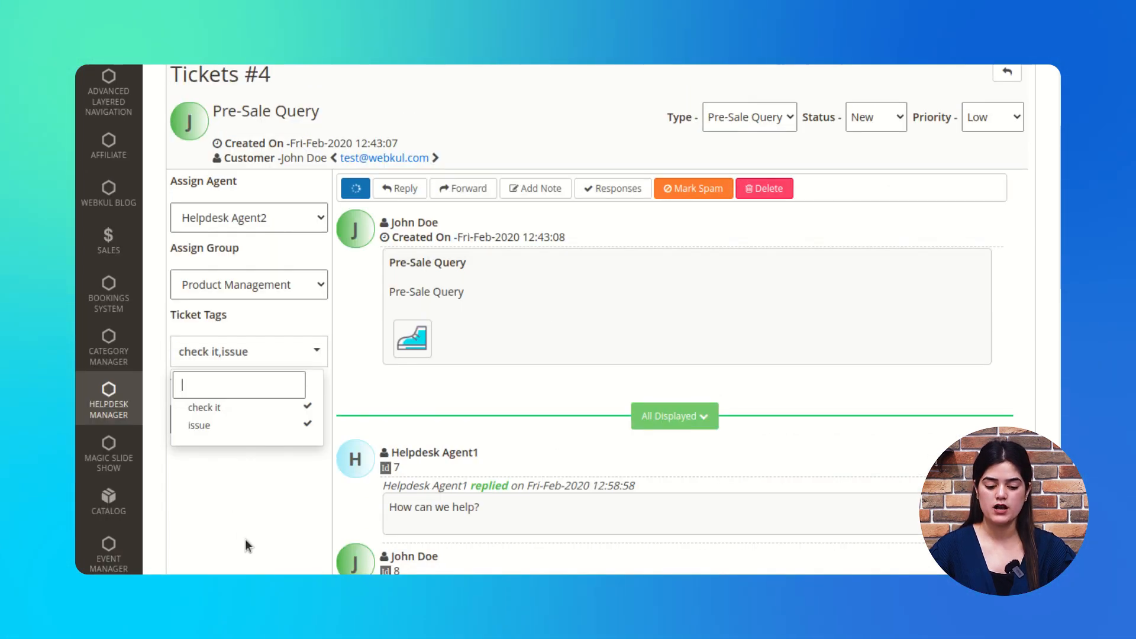
{"action": "left_click", "coordinate": [231, 505]}
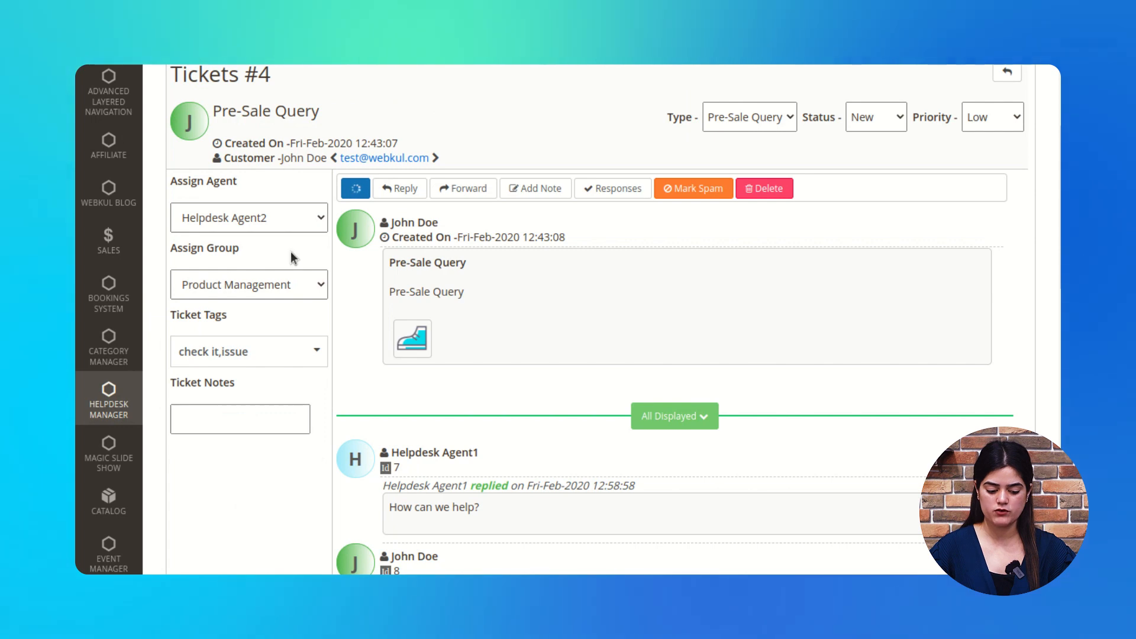
{"action": "scroll", "coordinate": [290, 251], "scroll_direction": "up", "scroll_amount": 2}
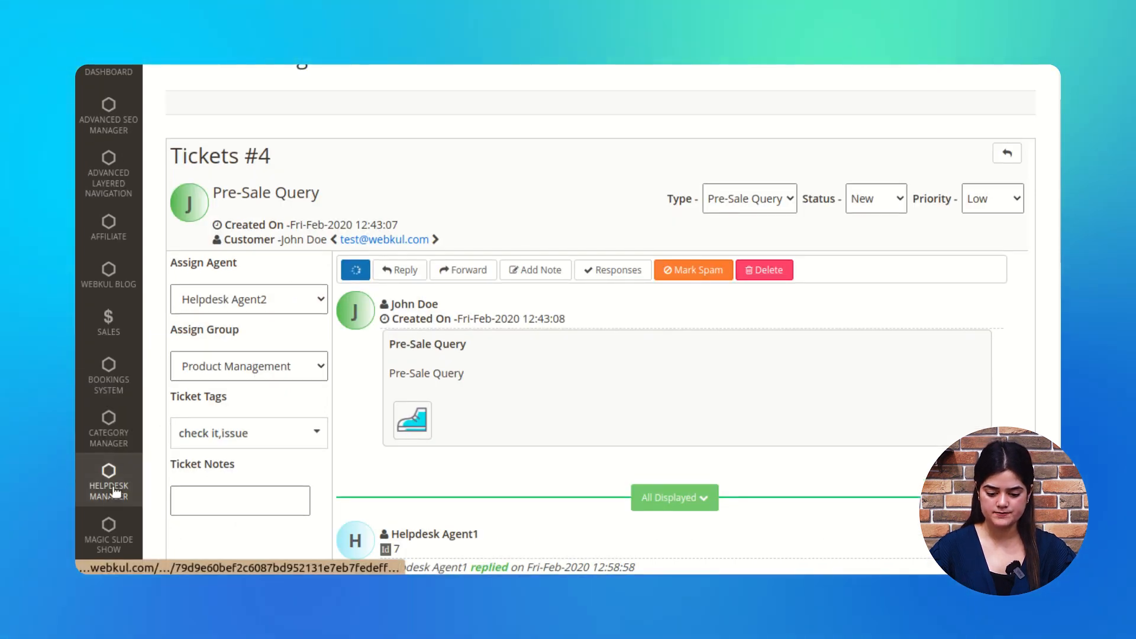
Step: Review the Manage Tag list, now showing 'check it' and 'issue' each used on one ticket
{"action": "left_click", "coordinate": [114, 497]}
{"action": "scroll", "coordinate": [507, 522], "scroll_direction": "up", "scroll_amount": 2}
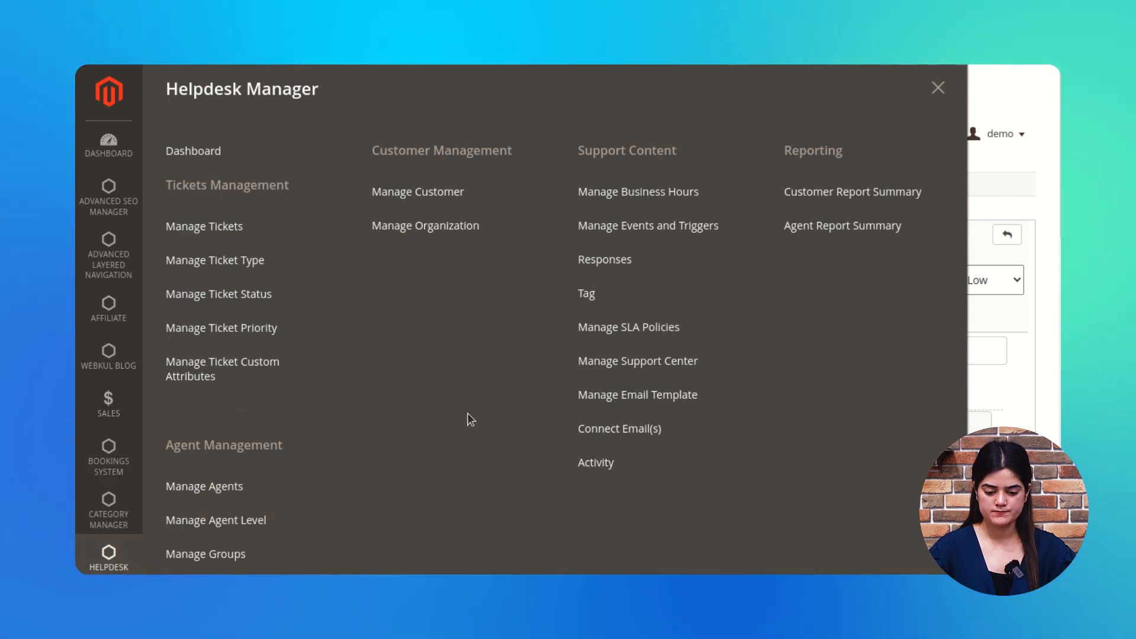
{"action": "left_click", "coordinate": [586, 297]}
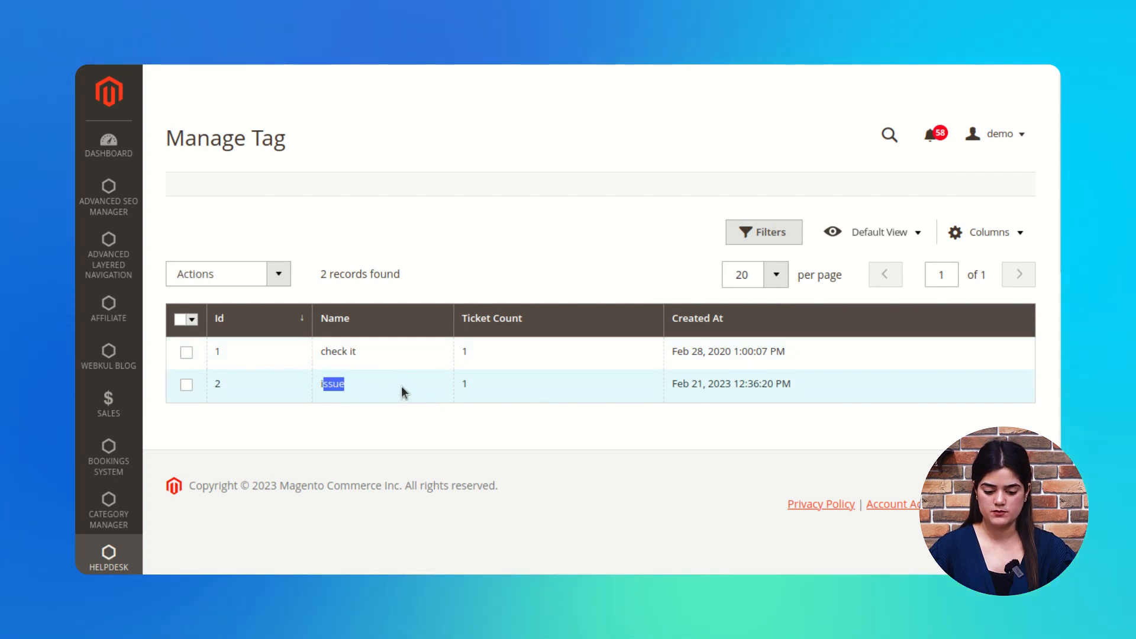
{"action": "left_click", "coordinate": [650, 425]}
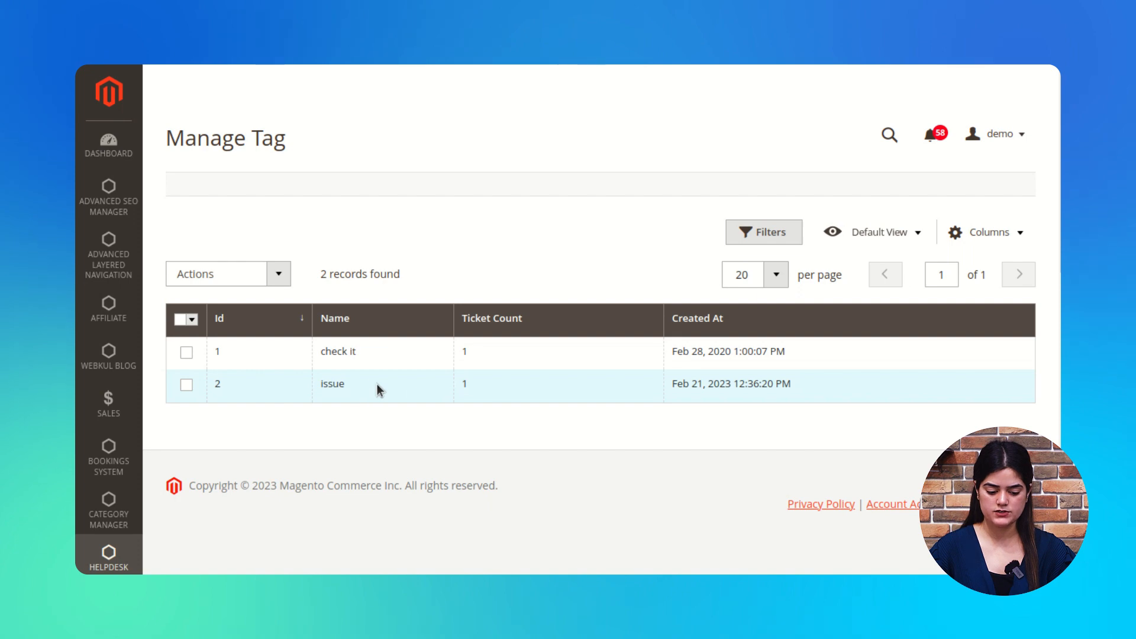
{"action": "scroll", "coordinate": [670, 414], "scroll_direction": "down", "scroll_amount": 3}
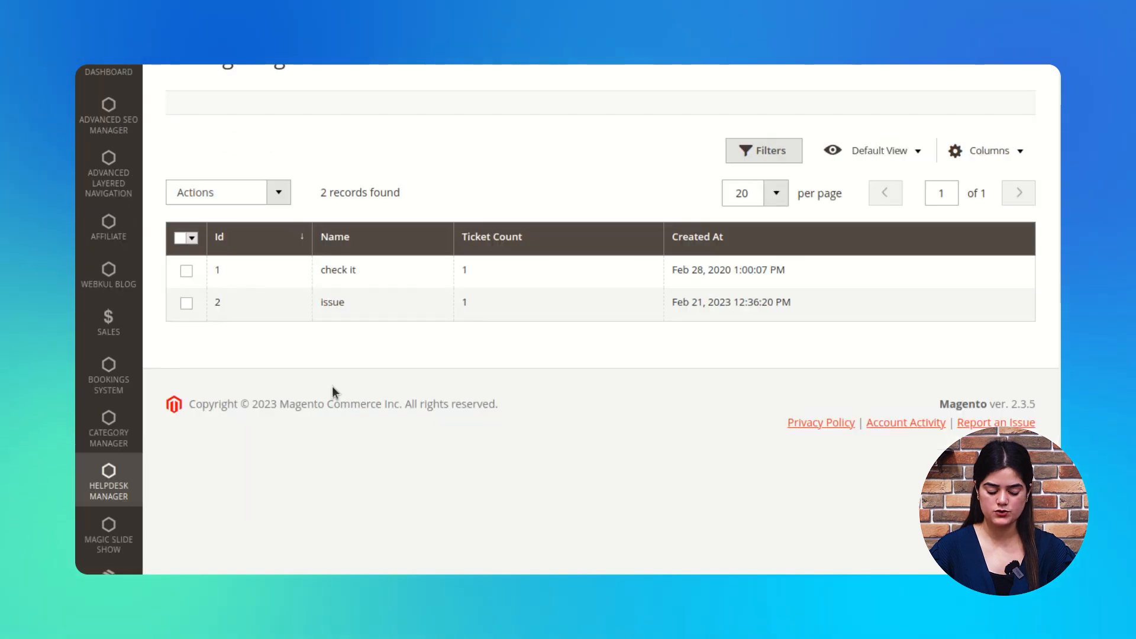
{"action": "left_click", "coordinate": [122, 469]}
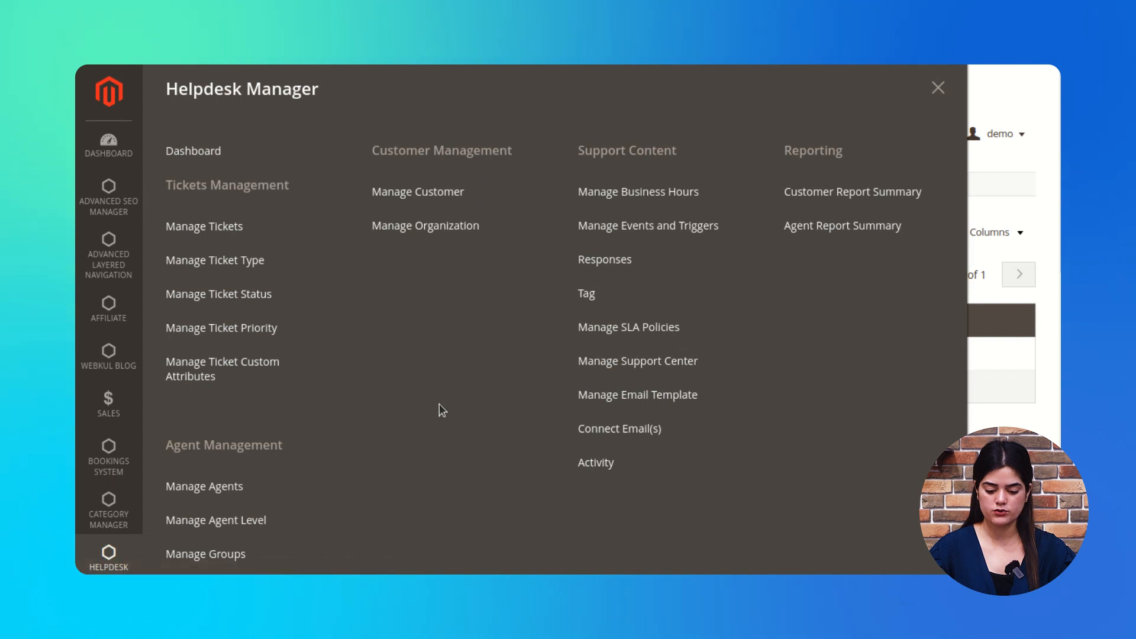
{"action": "left_click", "coordinate": [138, 542]}
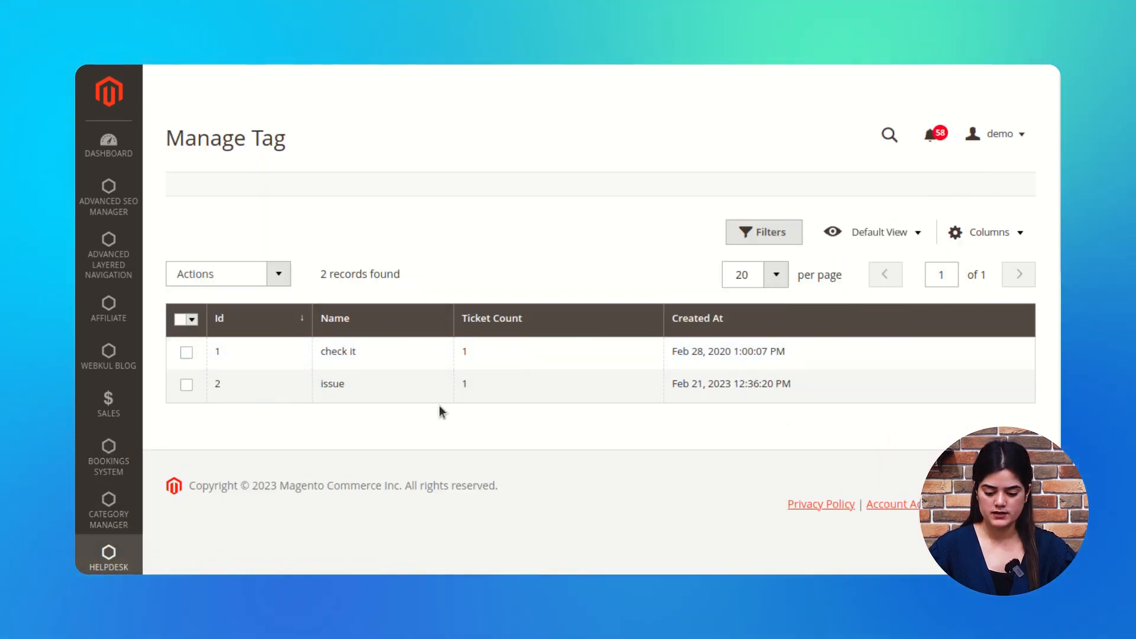
{"action": "left_click", "coordinate": [133, 547]}
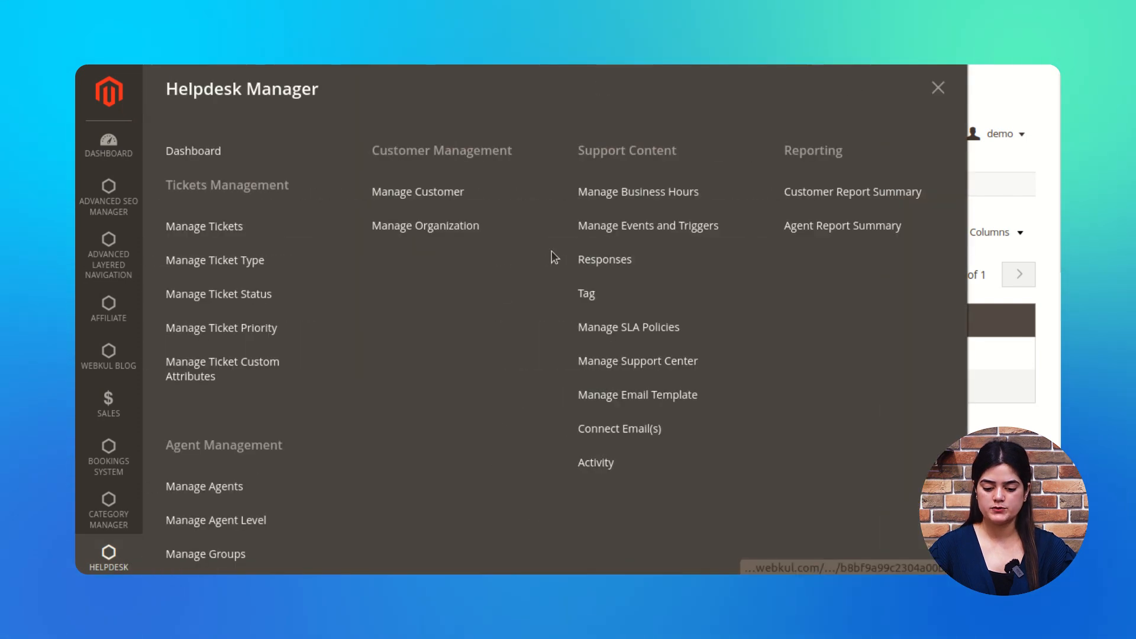
Step: Go to Manage SLA Policies and bring up a blank Add SLA Policy form
{"action": "left_click", "coordinate": [623, 335]}
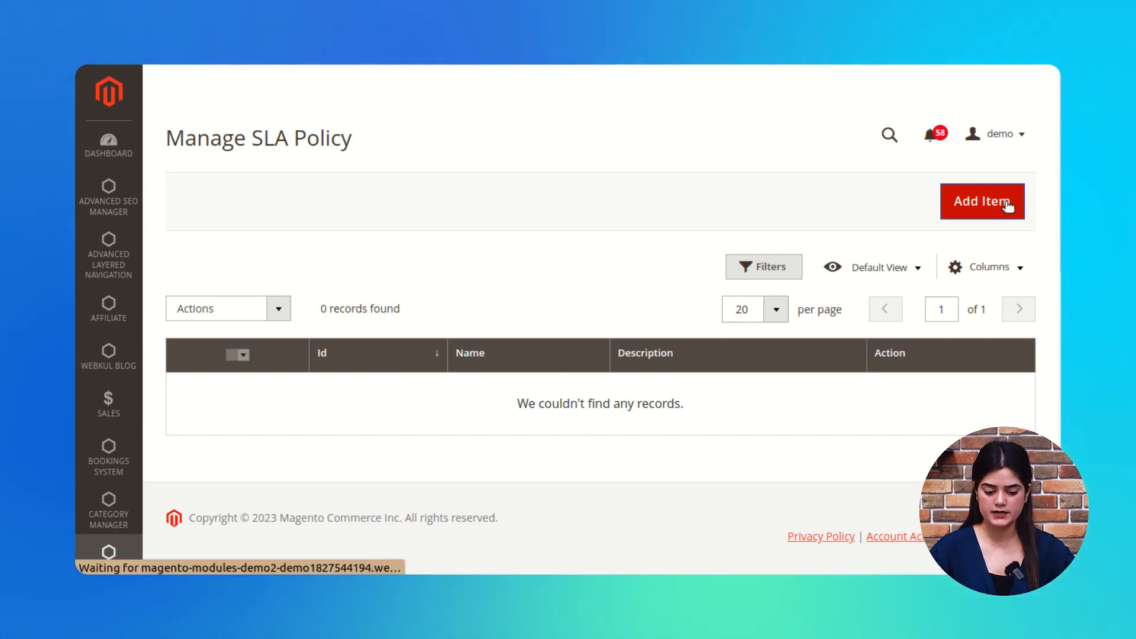
{"action": "scroll", "coordinate": [545, 285], "scroll_direction": "down", "scroll_amount": 2}
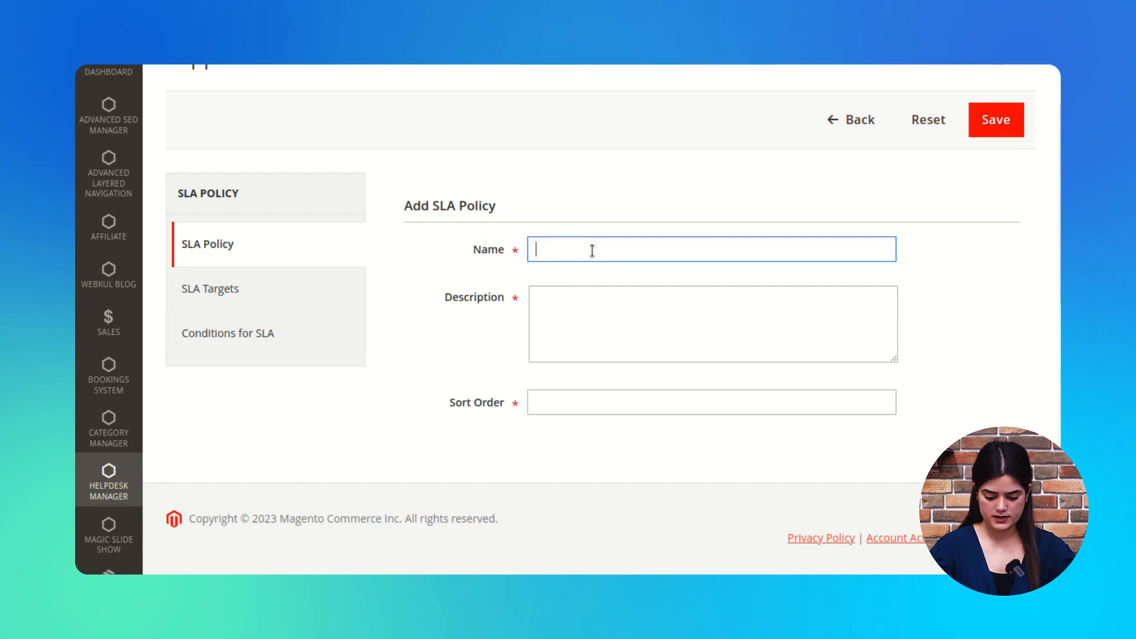
Step: Enter 'SLA Policy' as the new policy's name and description
{"action": "type", "text": "A P"}
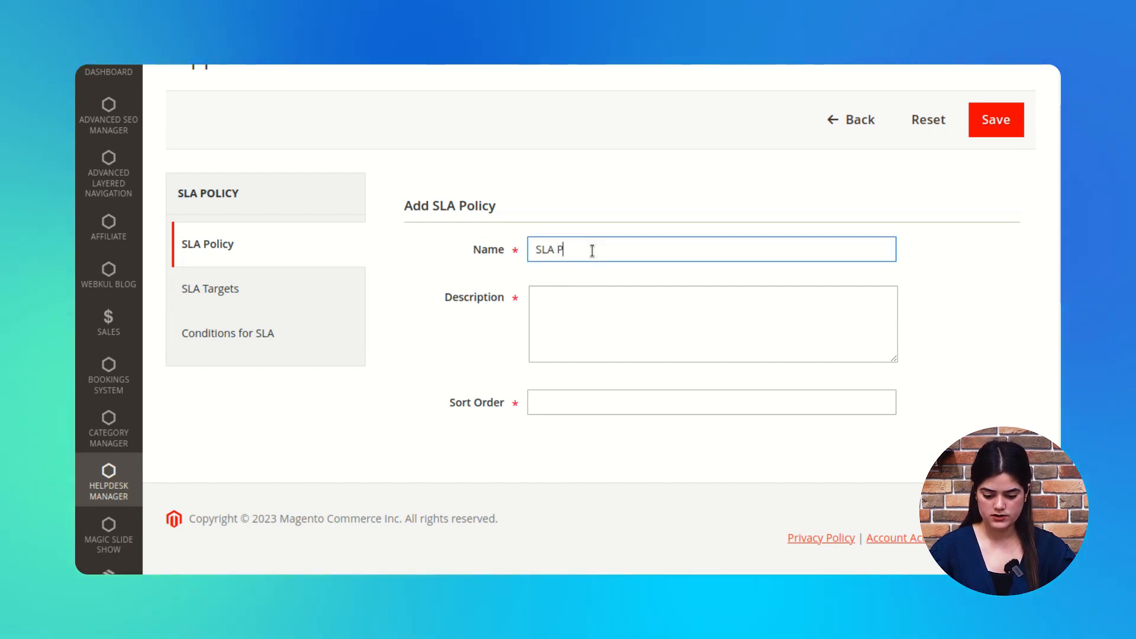
{"action": "type", "text": "olicy"}
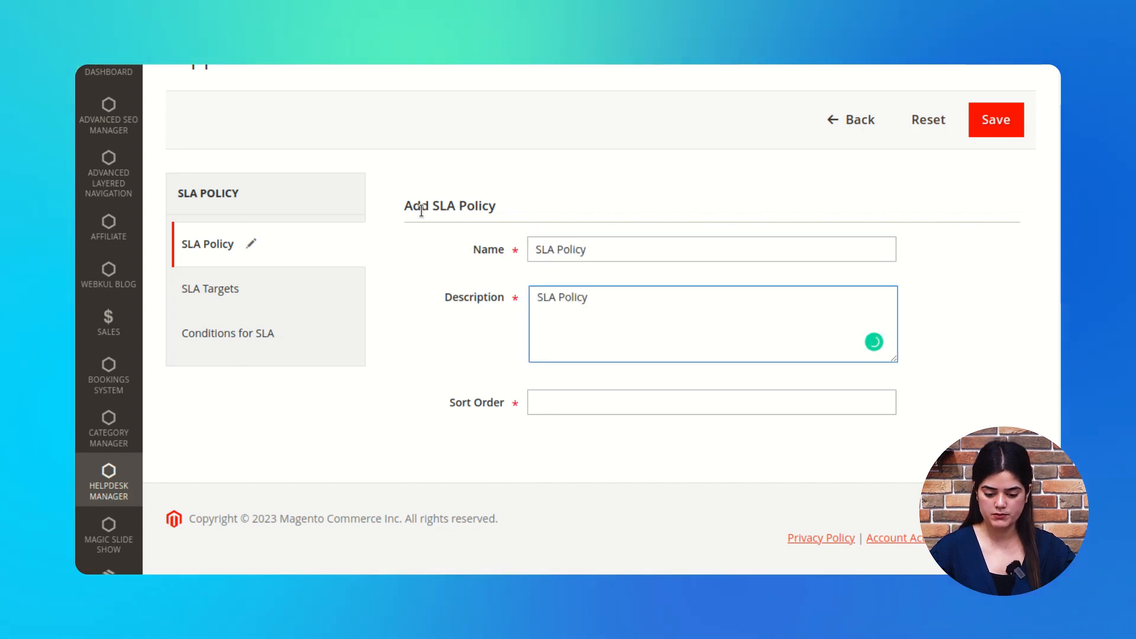
{"action": "scroll", "coordinate": [480, 262], "scroll_direction": "down", "scroll_amount": 1}
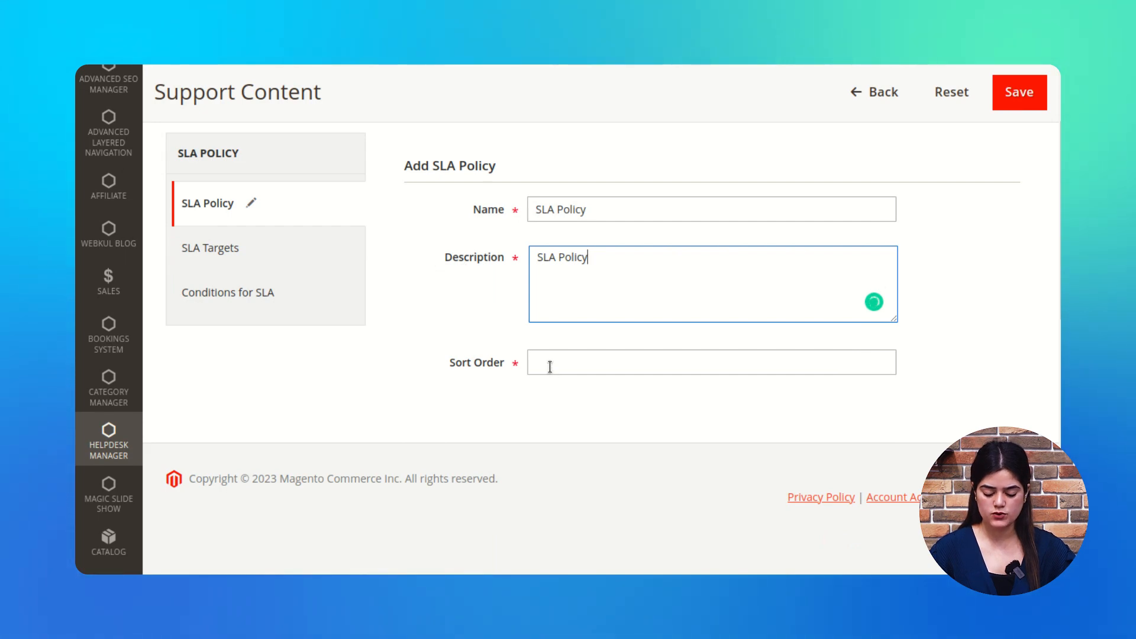
{"action": "scroll", "coordinate": [325, 300], "scroll_direction": "up", "scroll_amount": 1}
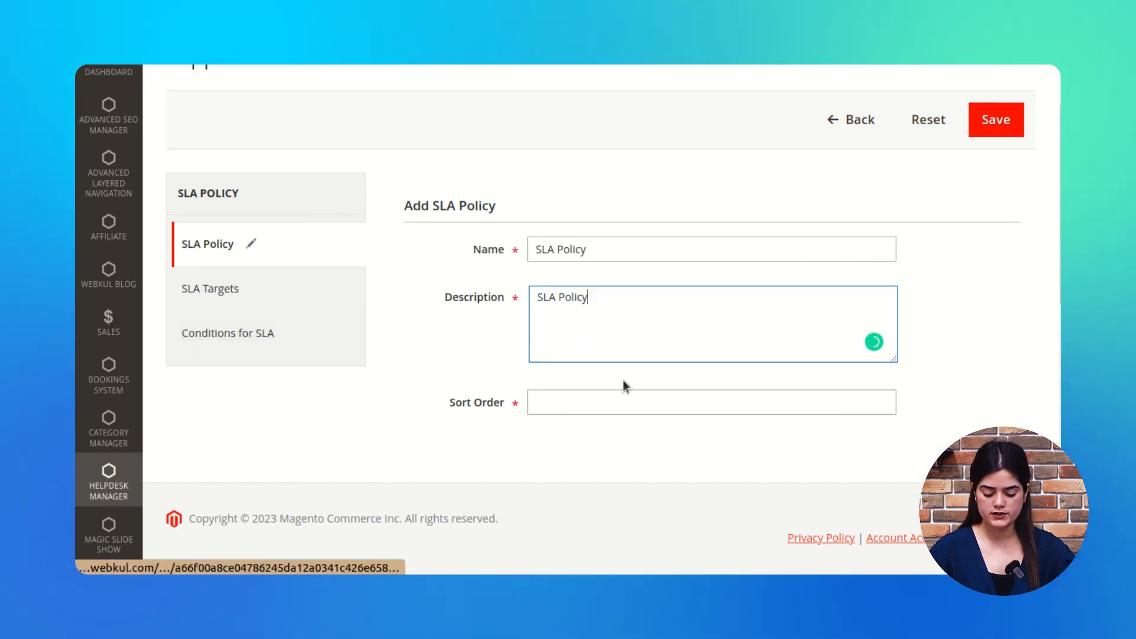
{"action": "left_click", "coordinate": [577, 405]}
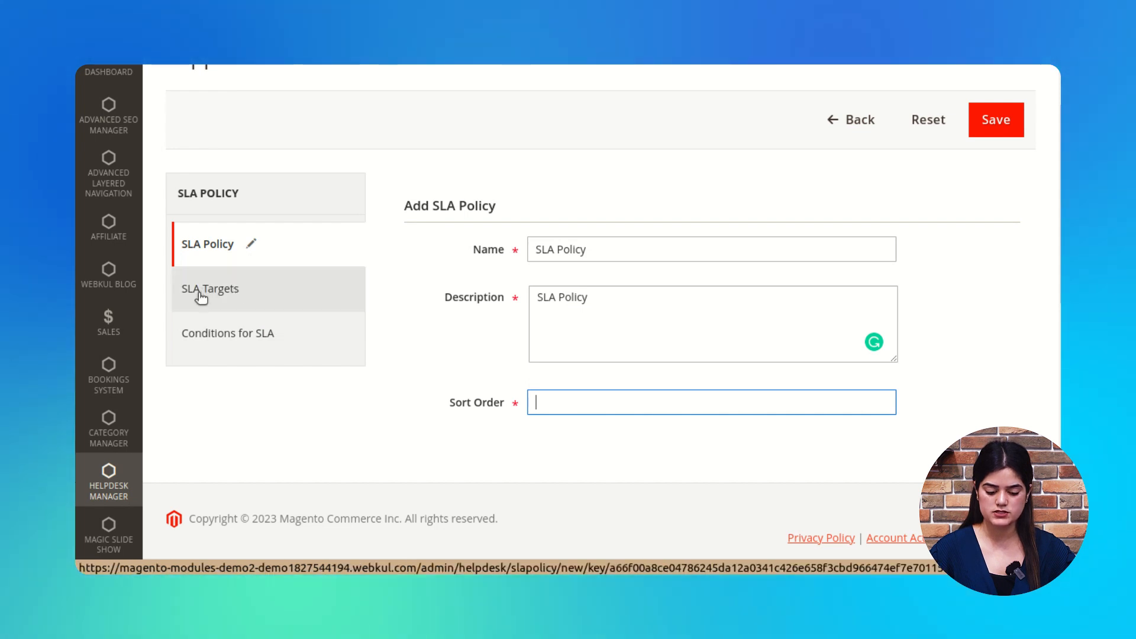
{"action": "left_click", "coordinate": [237, 296]}
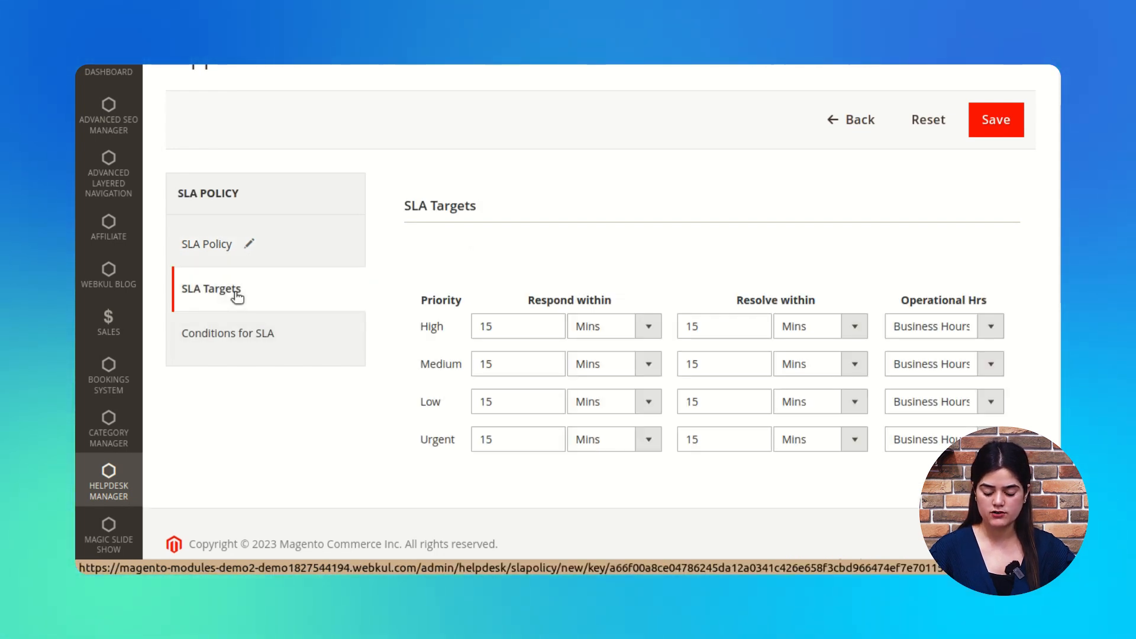
Step: Keep Business Hours for High priority with the 15-minute respond and resolve targets
{"action": "scroll", "coordinate": [574, 391], "scroll_direction": "down", "scroll_amount": 1}
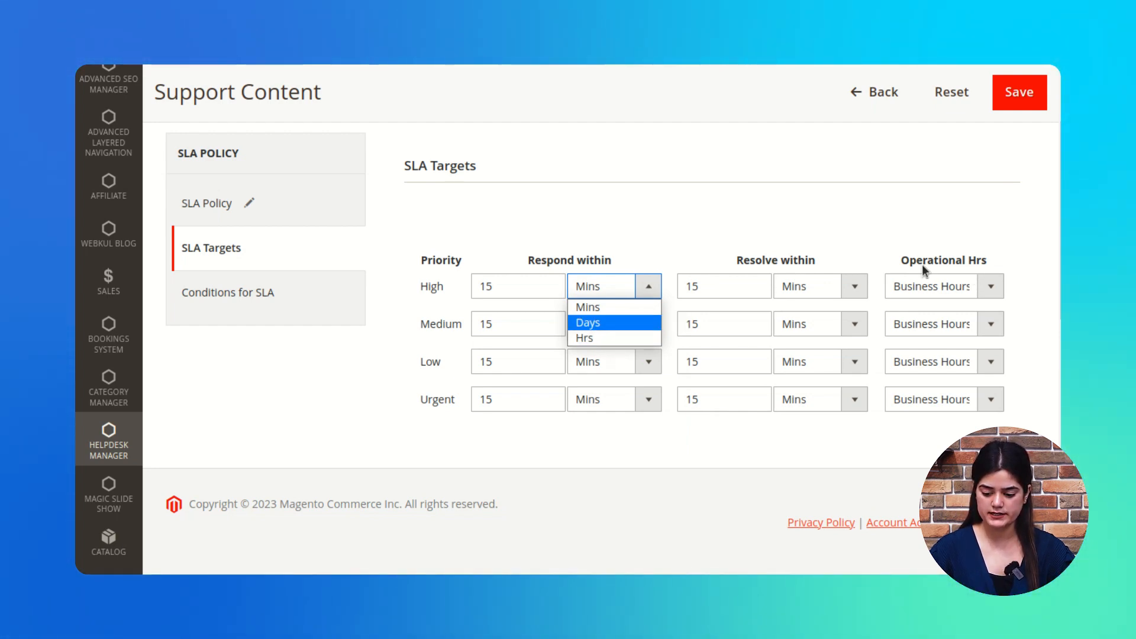
{"action": "left_click", "coordinate": [991, 287]}
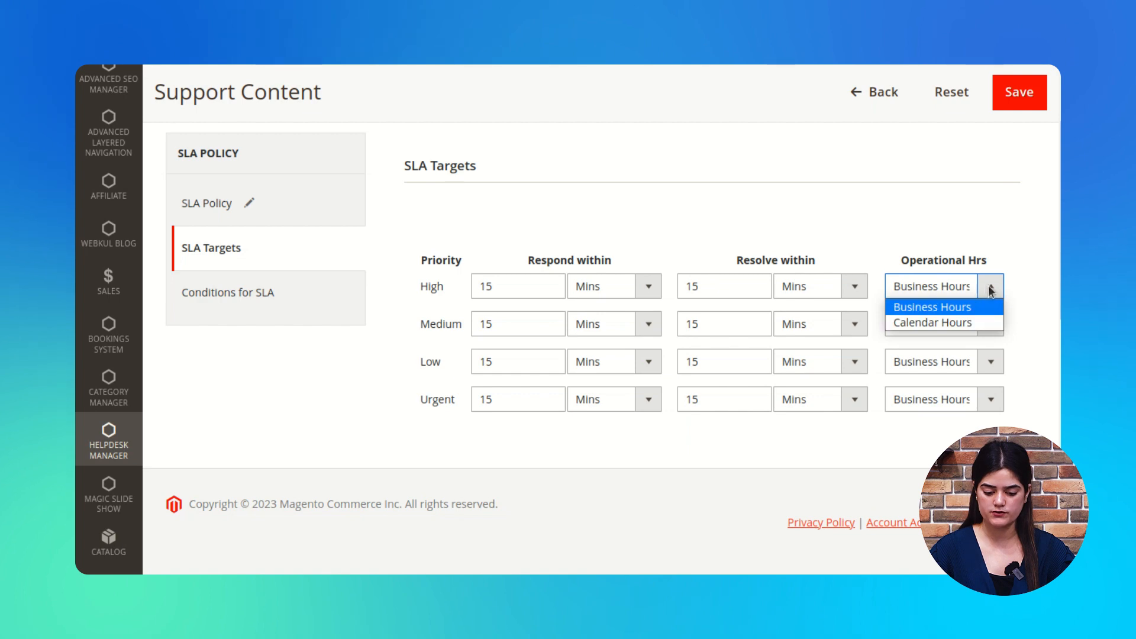
{"action": "left_click", "coordinate": [566, 444]}
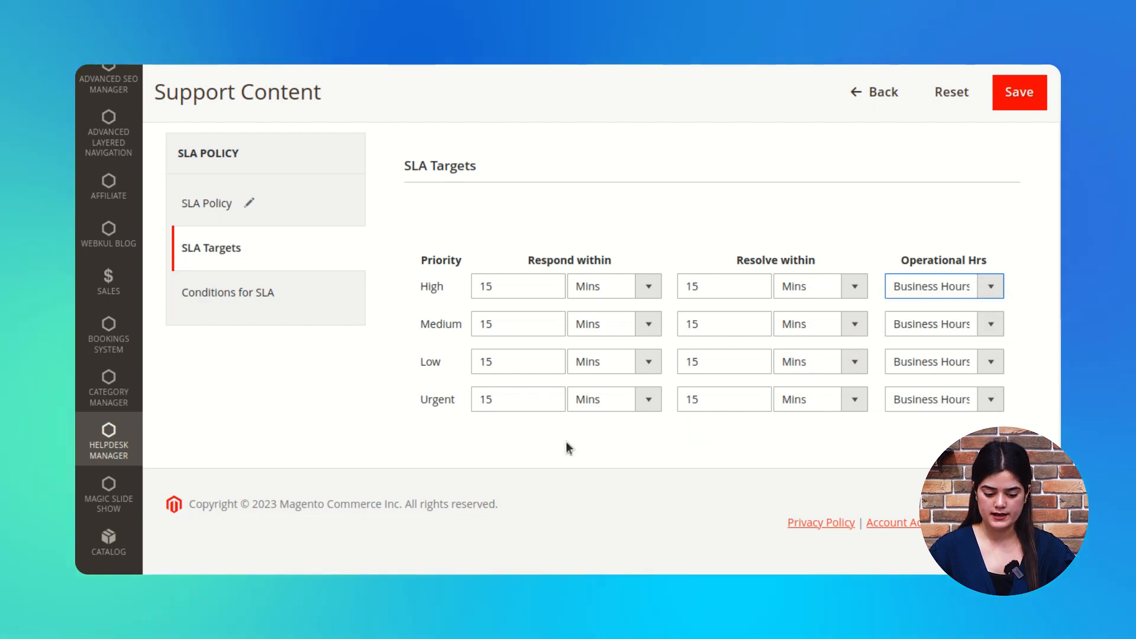
{"action": "scroll", "coordinate": [566, 441], "scroll_direction": "down", "scroll_amount": 1}
{"action": "scroll", "coordinate": [426, 293], "scroll_direction": "up", "scroll_amount": 3}
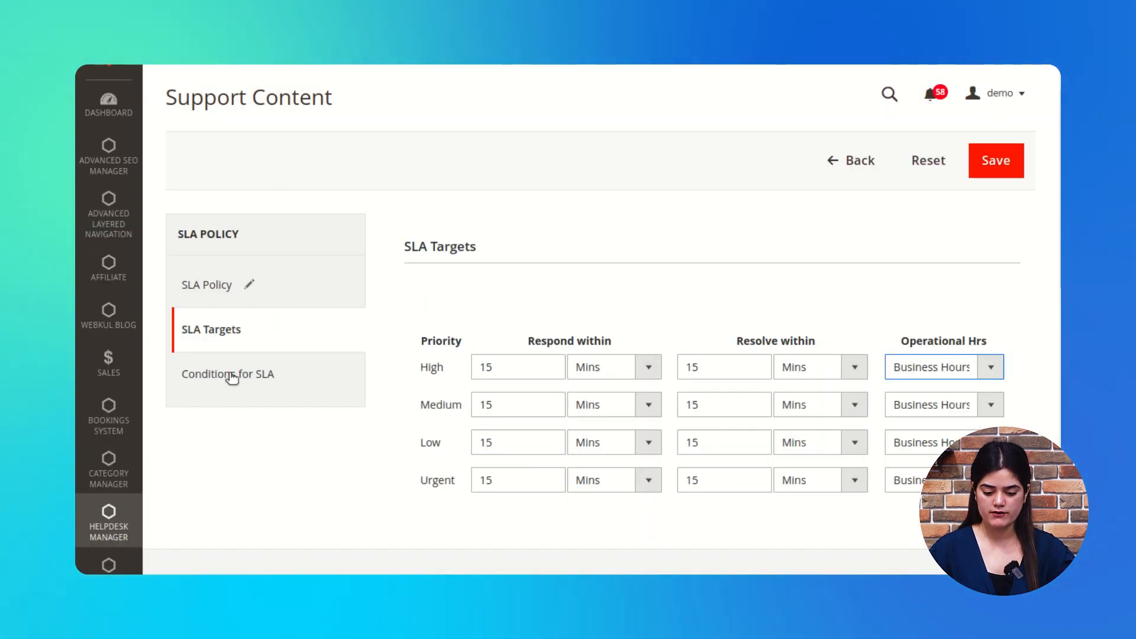
{"action": "left_click", "coordinate": [254, 381]}
Step: Add an at-least-one SLA condition: Organization Name is 'Webkul'
{"action": "scroll", "coordinate": [468, 385], "scroll_direction": "down", "scroll_amount": 1}
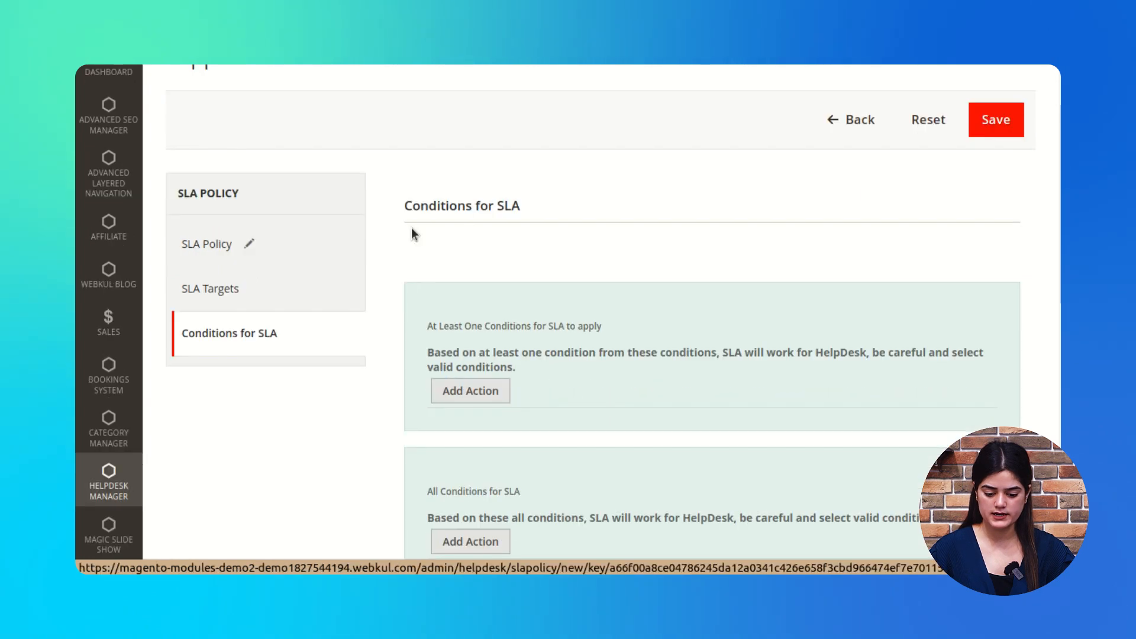
{"action": "scroll", "coordinate": [605, 291], "scroll_direction": "down", "scroll_amount": 3}
{"action": "left_click", "coordinate": [465, 227]}
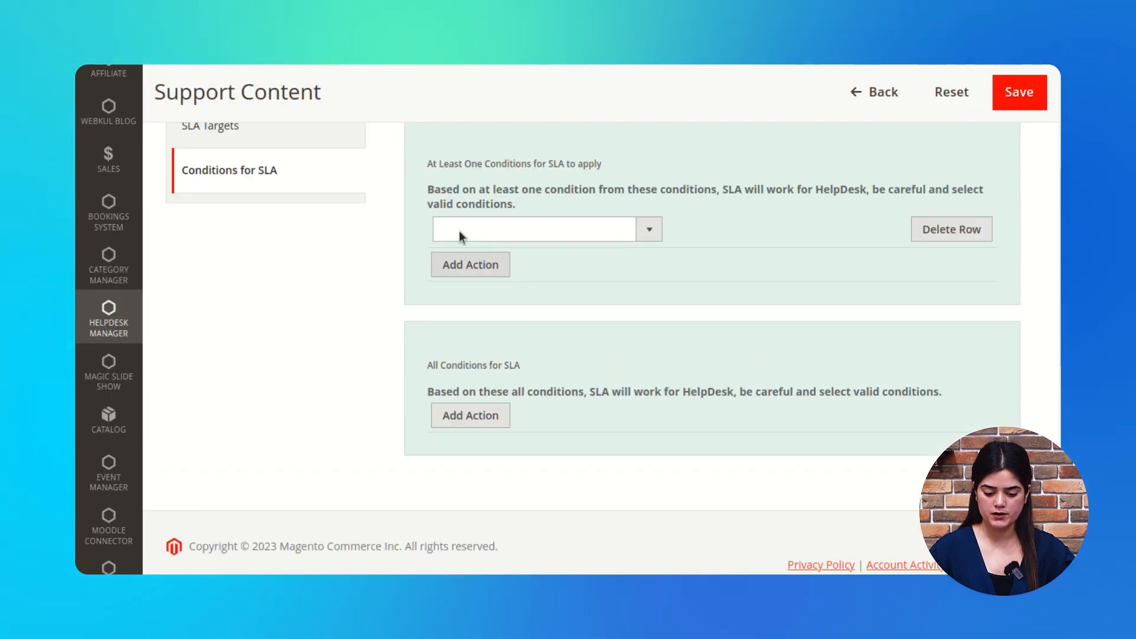
{"action": "left_click", "coordinate": [648, 234]}
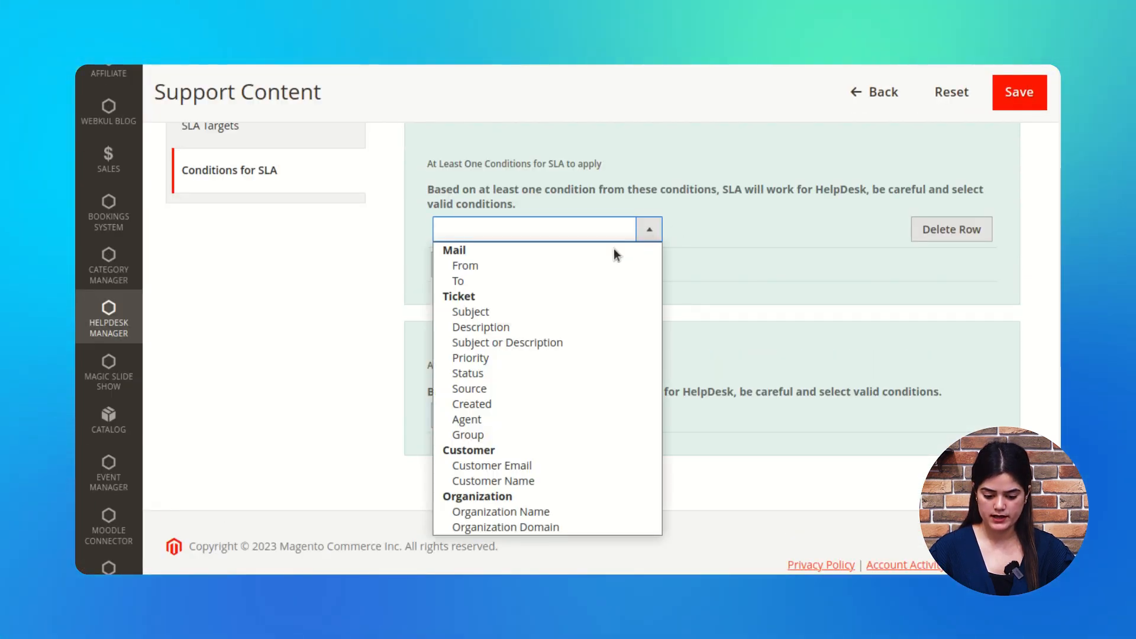
{"action": "left_click", "coordinate": [524, 513]}
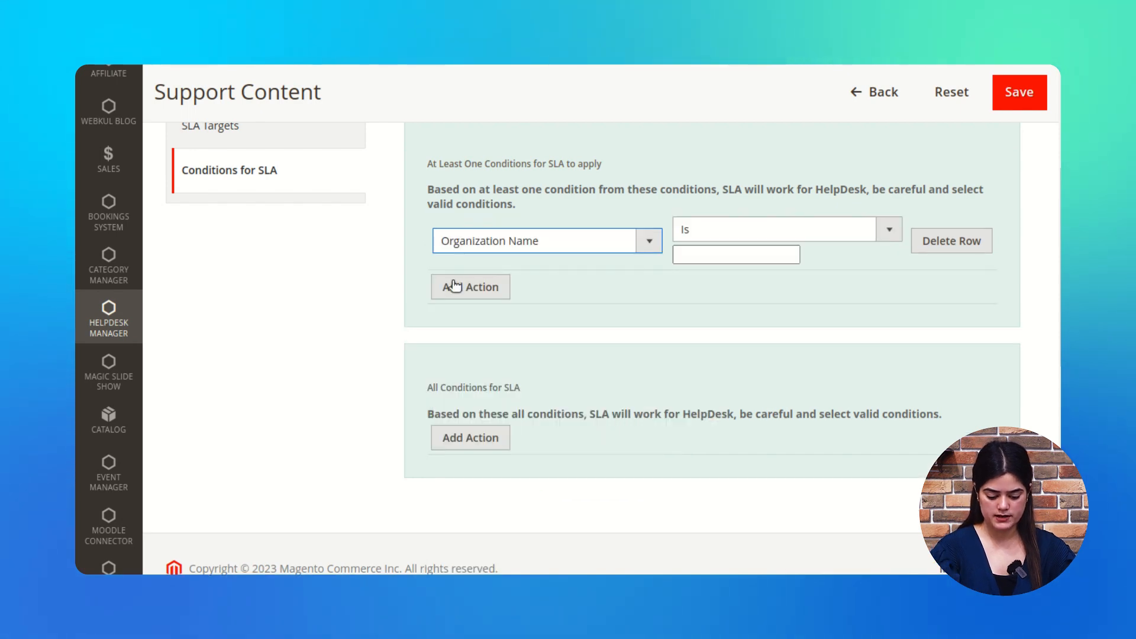
{"action": "left_click", "coordinate": [708, 255]}
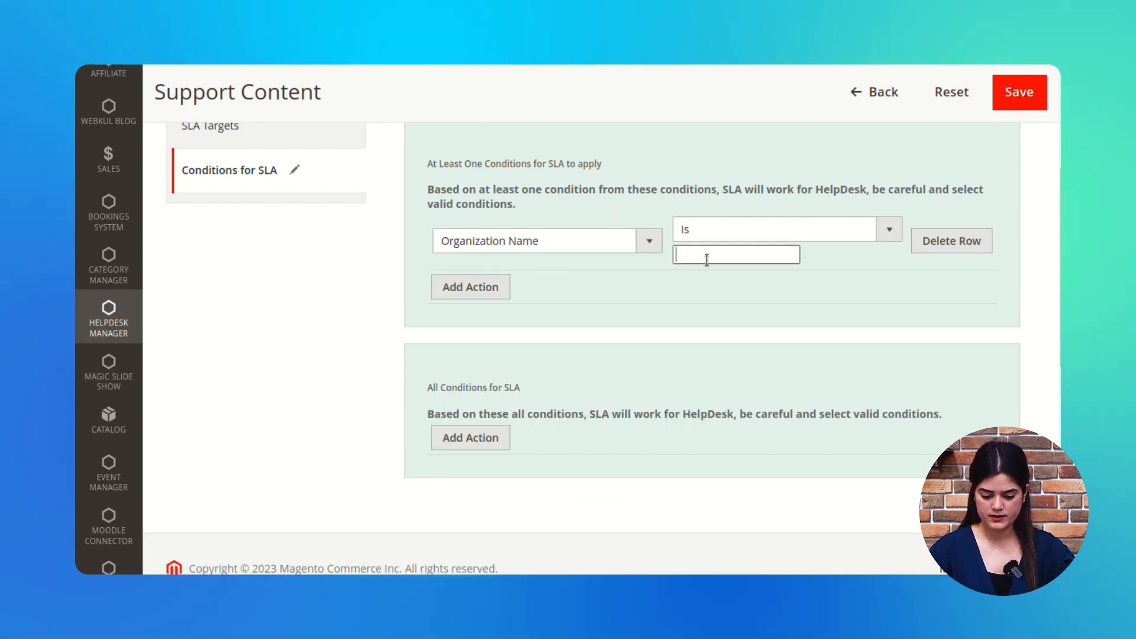
{"action": "type", "text": "Webkul"}
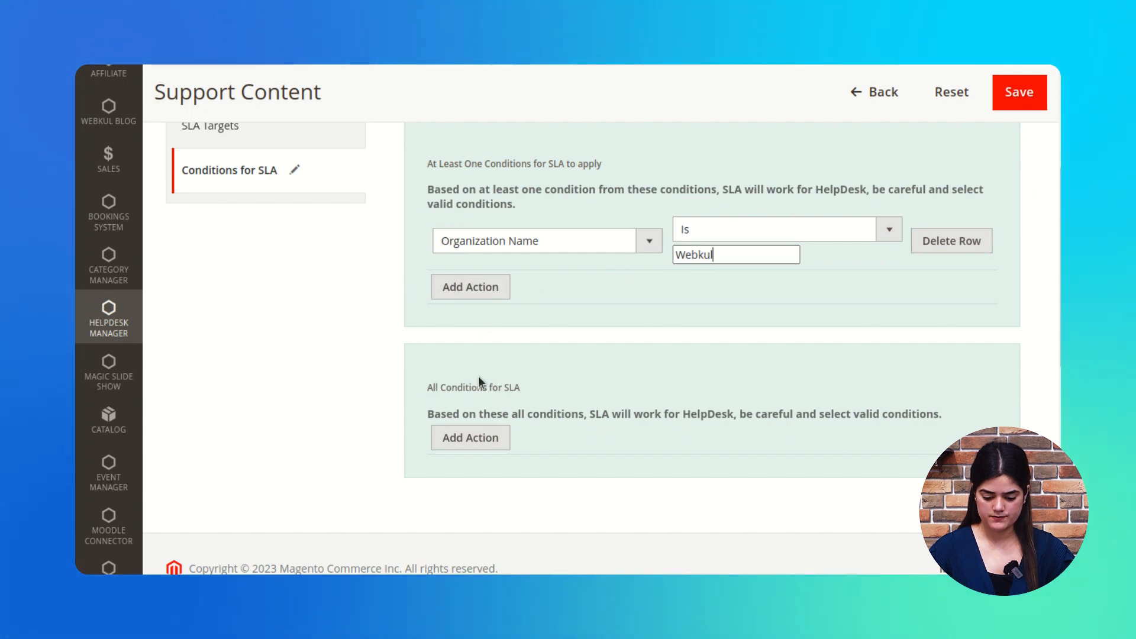
Step: Add an all-conditions rule requiring the ticket's Agent to be a chosen agent
{"action": "left_click", "coordinate": [473, 439]}
{"action": "left_click", "coordinate": [648, 440]}
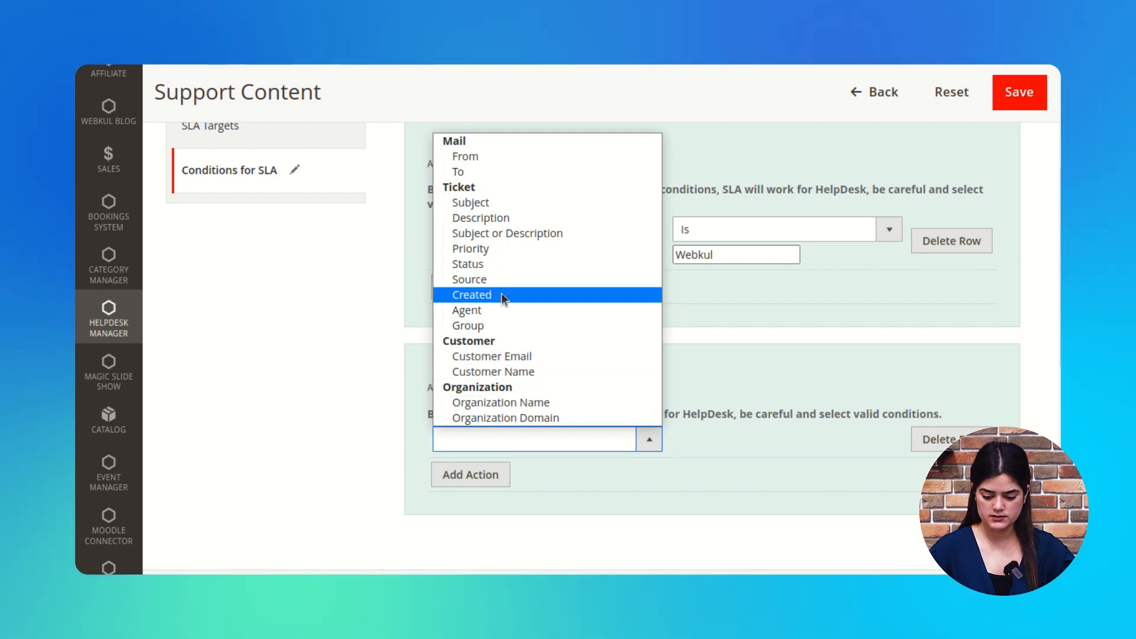
{"action": "left_click", "coordinate": [503, 310]}
{"action": "left_click", "coordinate": [888, 467]}
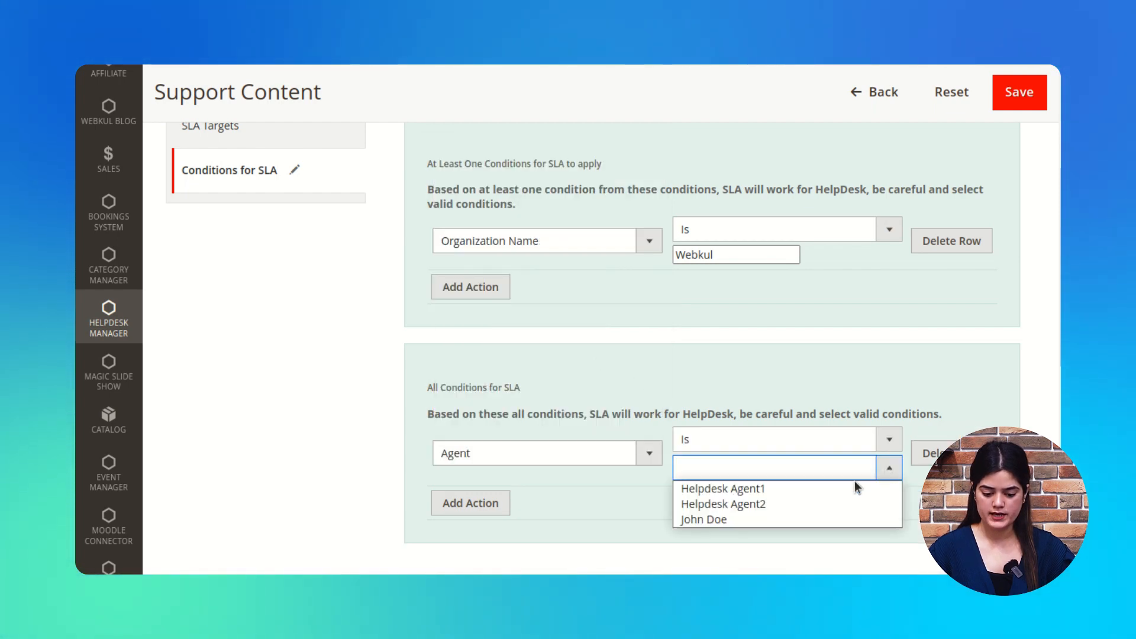
{"action": "left_click", "coordinate": [755, 513]}
{"action": "scroll", "coordinate": [597, 475], "scroll_direction": "down", "scroll_amount": 1}
{"action": "scroll", "coordinate": [598, 475], "scroll_direction": "up", "scroll_amount": 5}
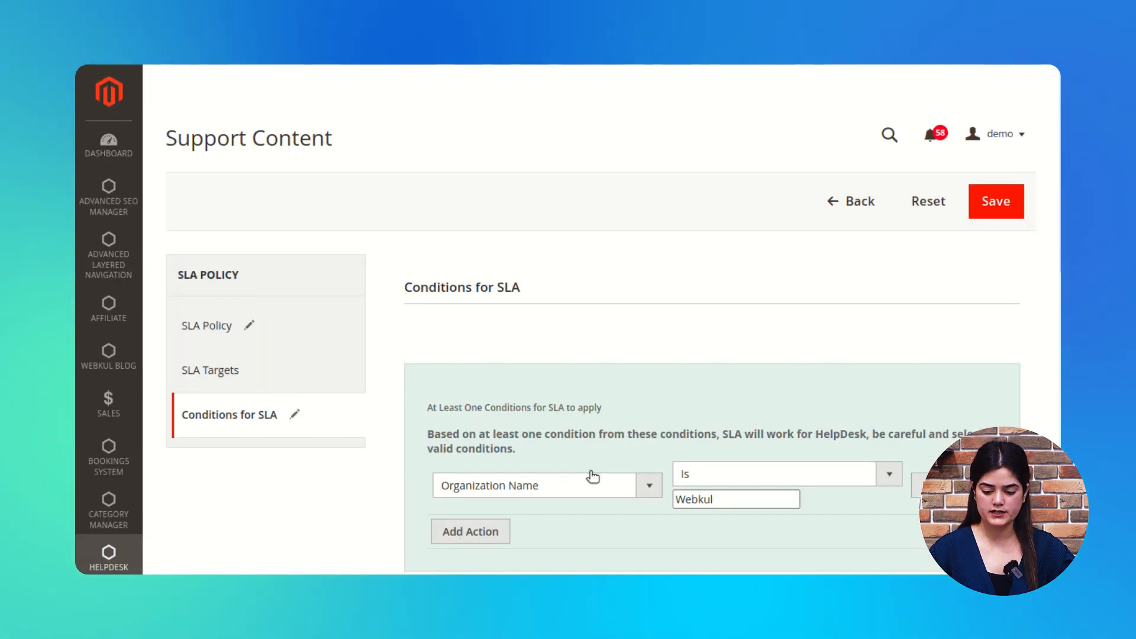
{"action": "scroll", "coordinate": [475, 387], "scroll_direction": "down", "scroll_amount": 2}
{"action": "scroll", "coordinate": [1006, 191], "scroll_direction": "down", "scroll_amount": 3}
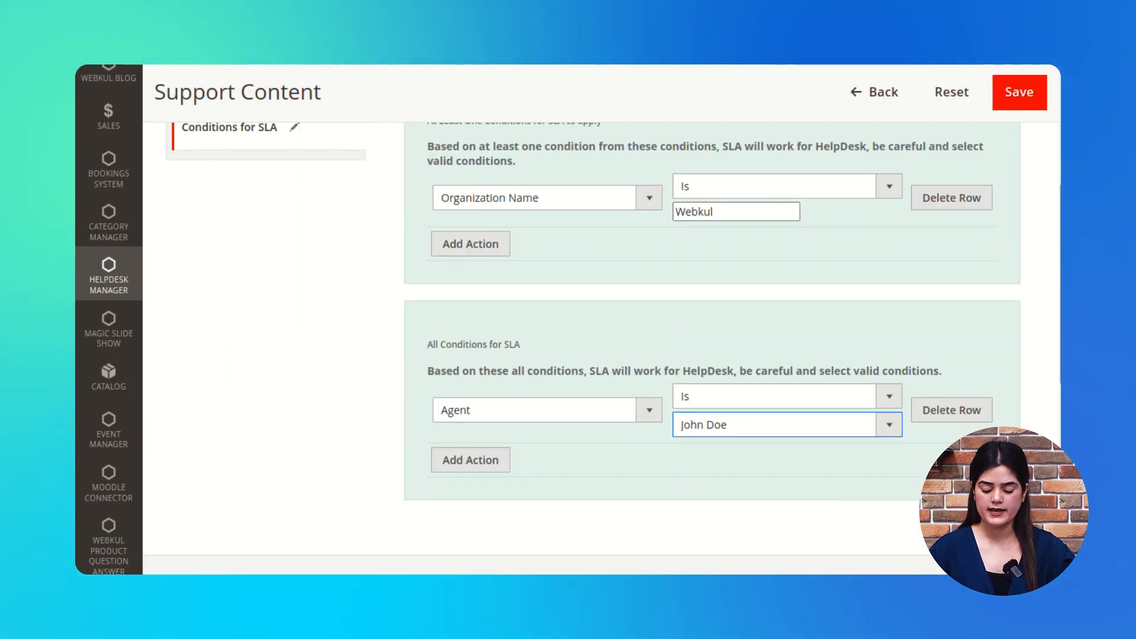
{"action": "scroll", "coordinate": [1006, 190], "scroll_direction": "up", "scroll_amount": 5}
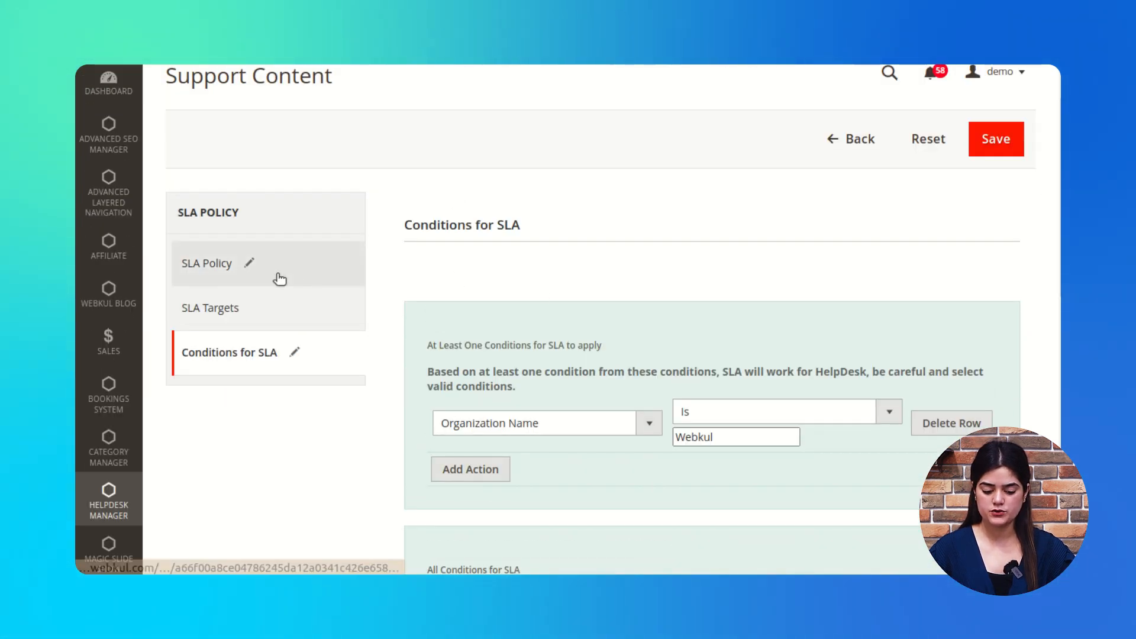
{"action": "left_click", "coordinate": [311, 255]}
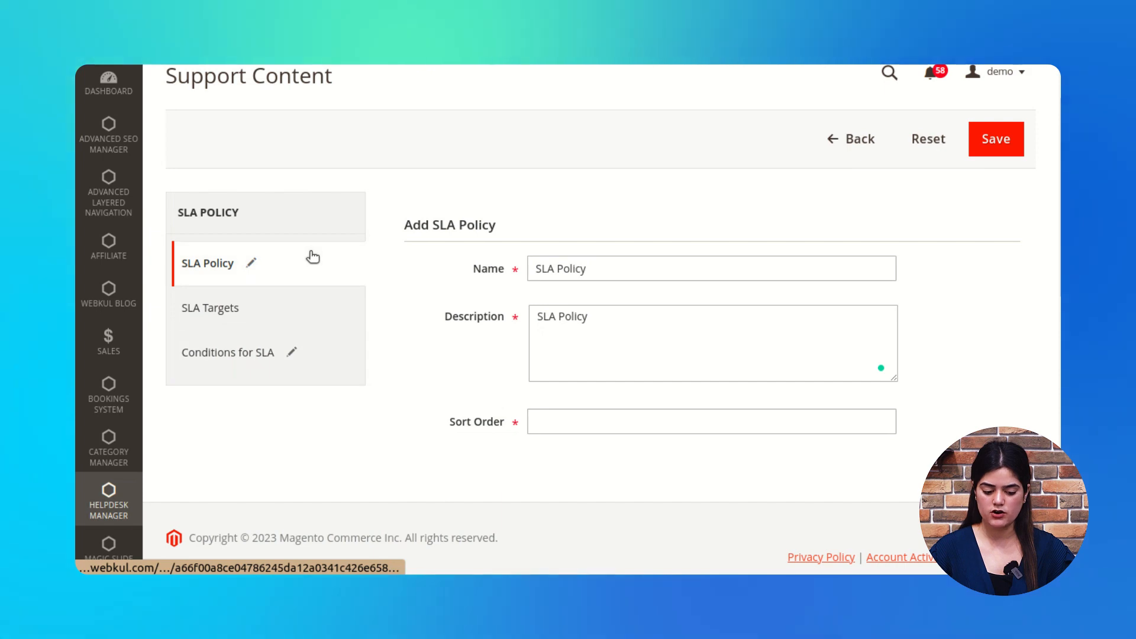
{"action": "left_click", "coordinate": [301, 312]}
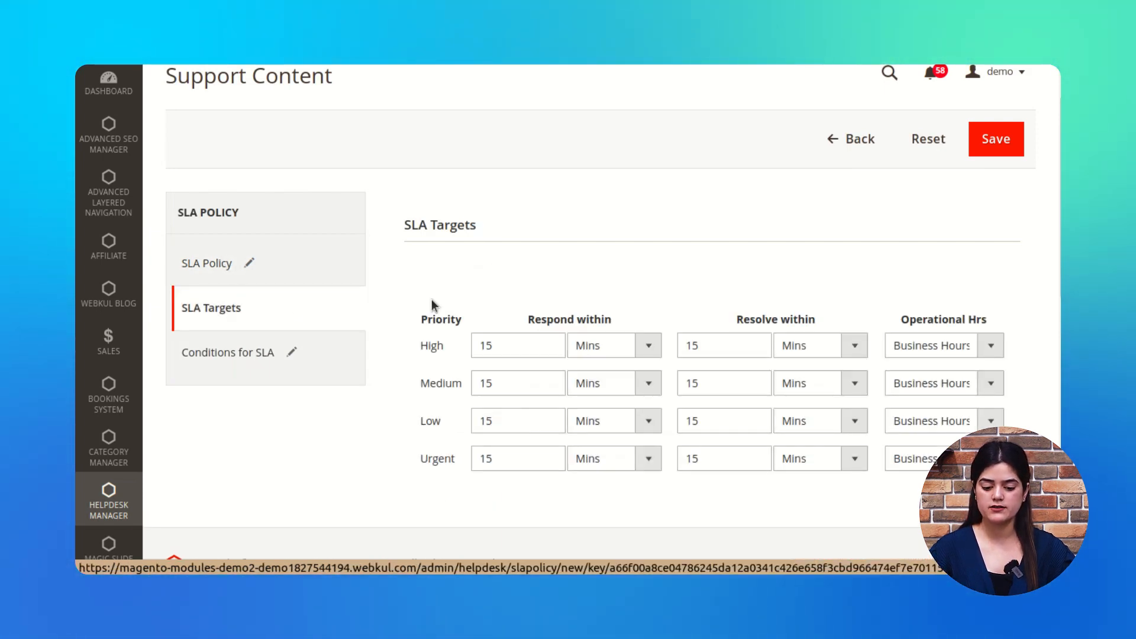
{"action": "scroll", "coordinate": [472, 307], "scroll_direction": "down", "scroll_amount": 2}
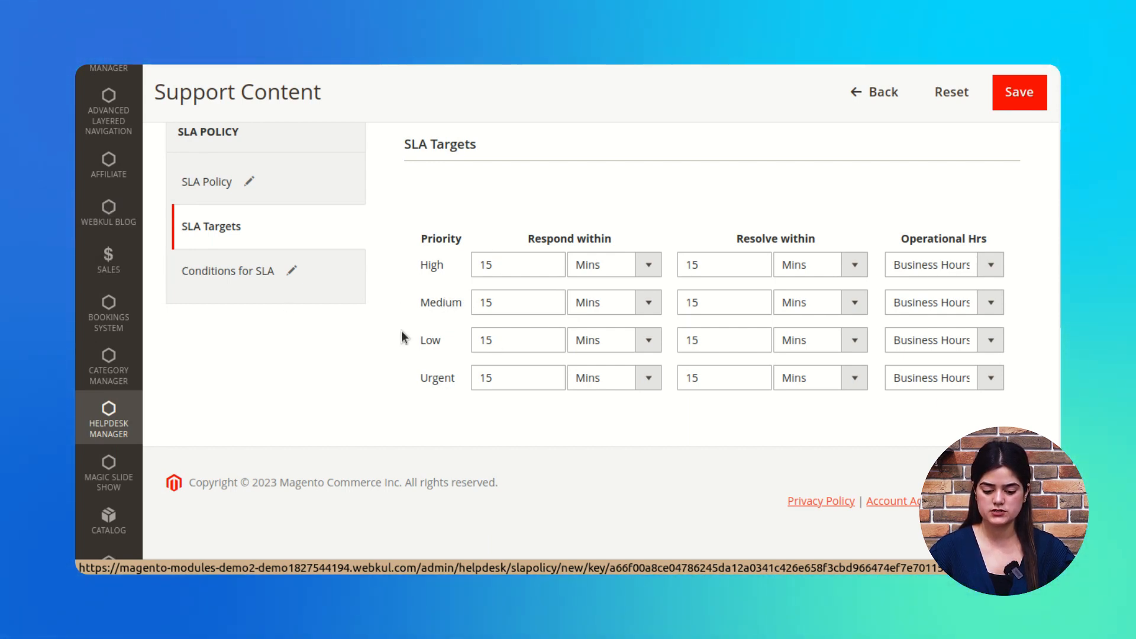
{"action": "left_click", "coordinate": [261, 286]}
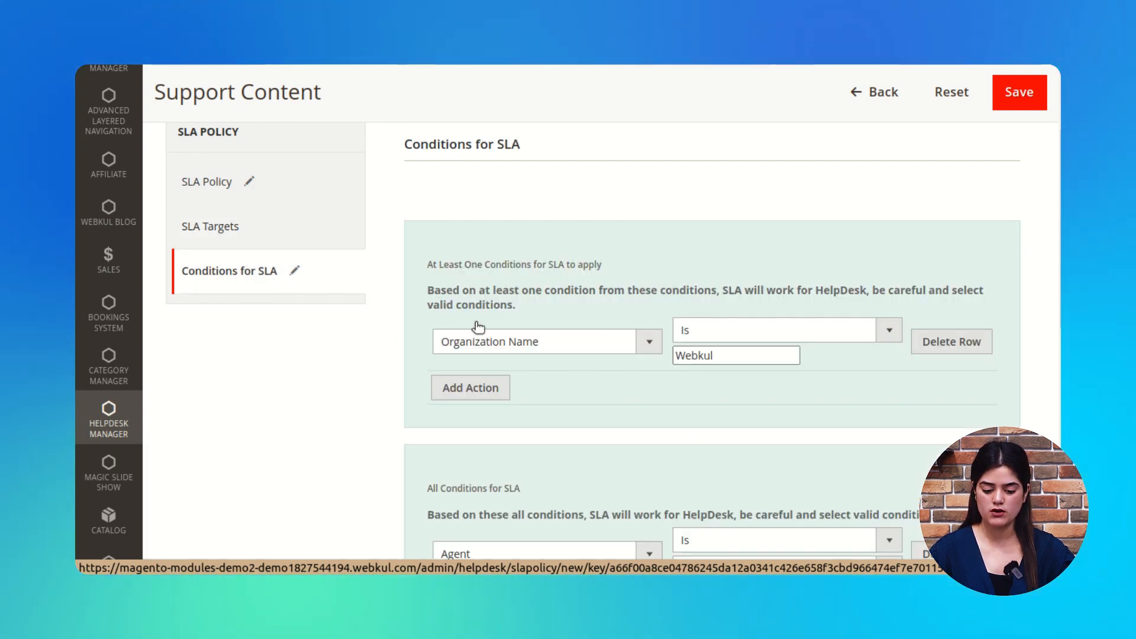
{"action": "scroll", "coordinate": [478, 326], "scroll_direction": "up", "scroll_amount": 1}
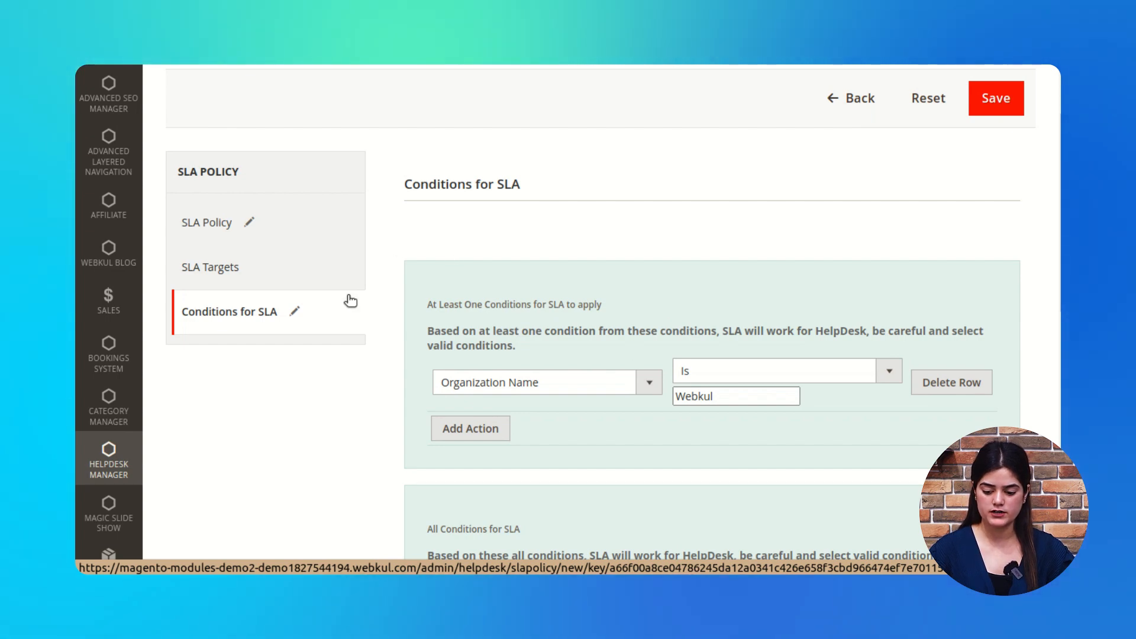
{"action": "scroll", "coordinate": [609, 396], "scroll_direction": "up", "scroll_amount": 3}
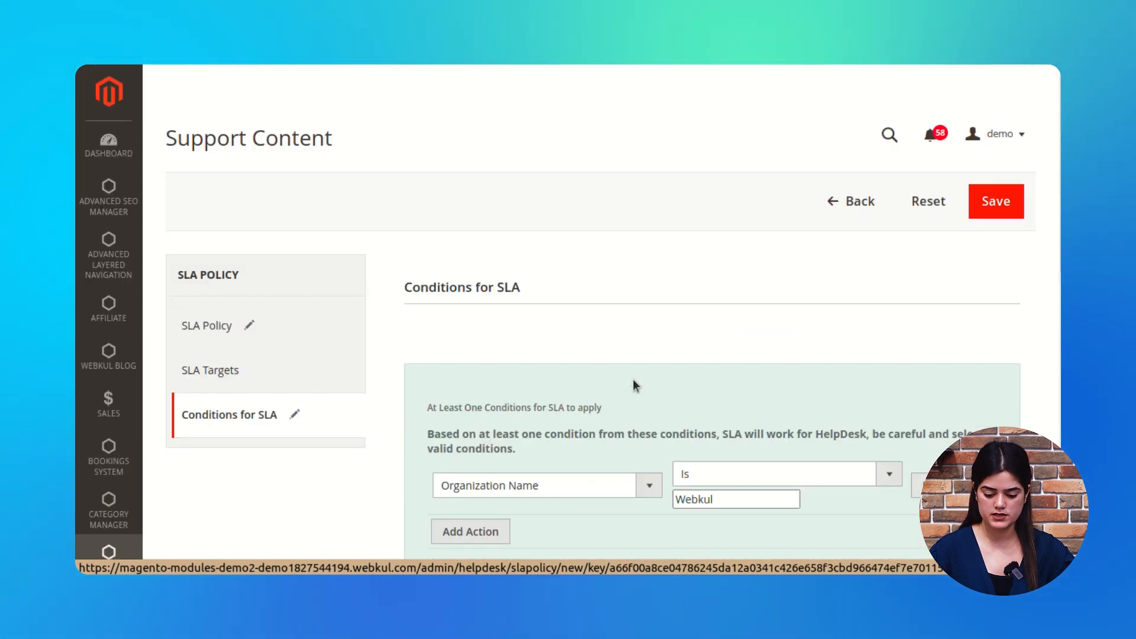
Step: Set the SLA policy's required Sort Order to 1 and save it
{"action": "left_click", "coordinate": [1001, 206]}
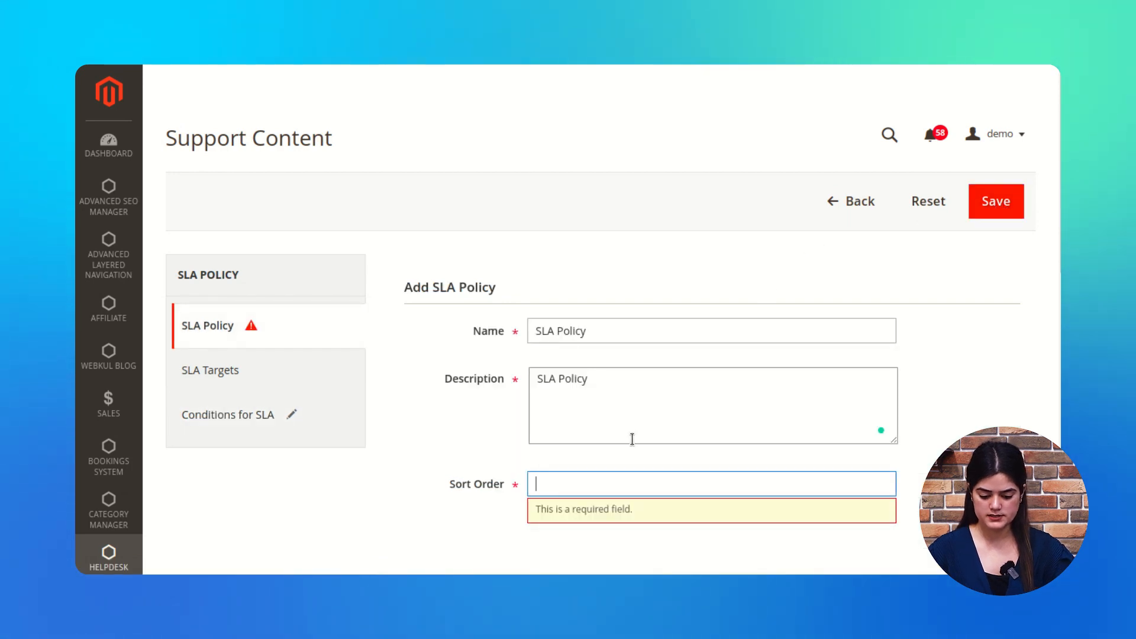
{"action": "scroll", "coordinate": [632, 439], "scroll_direction": "down", "scroll_amount": 2}
{"action": "type", "text": "1"}
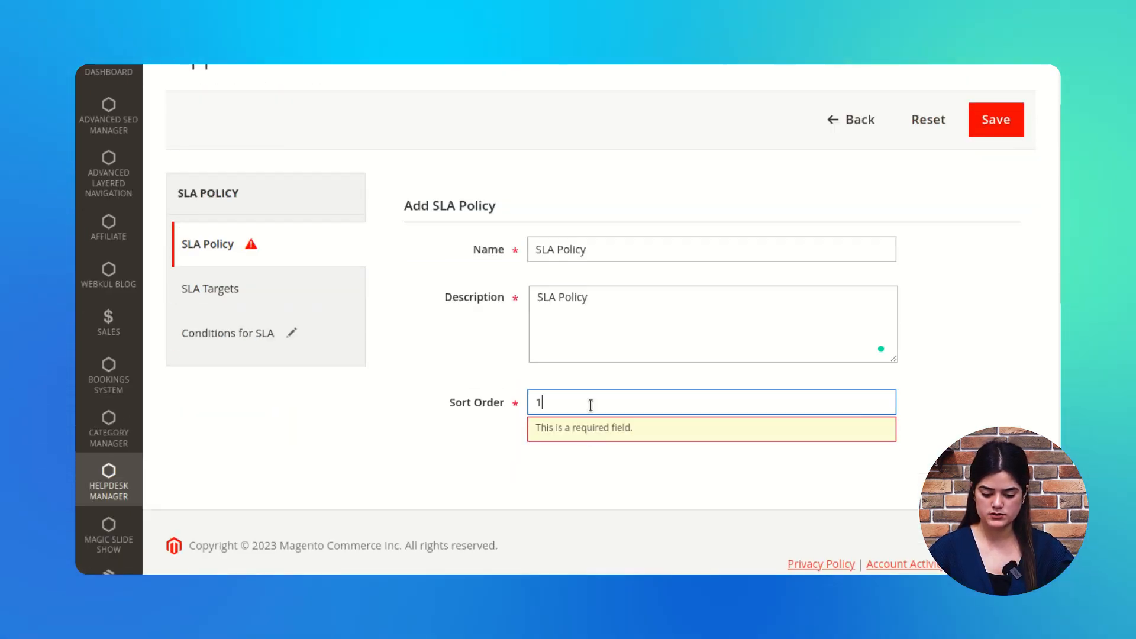
{"action": "left_click", "coordinate": [935, 456]}
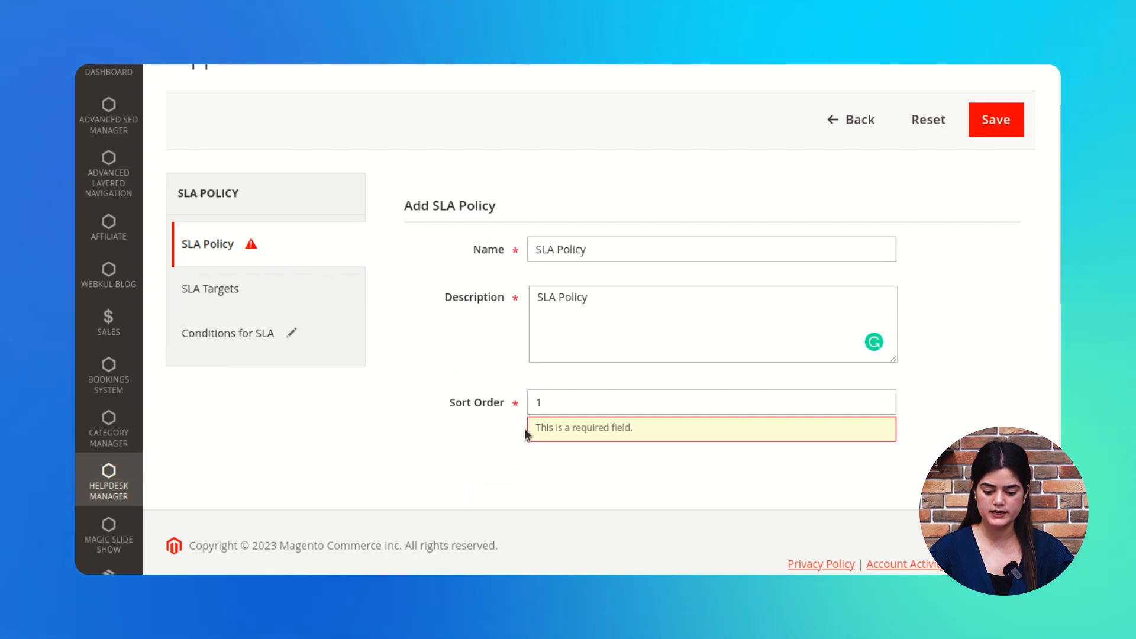
{"action": "left_click", "coordinate": [993, 122]}
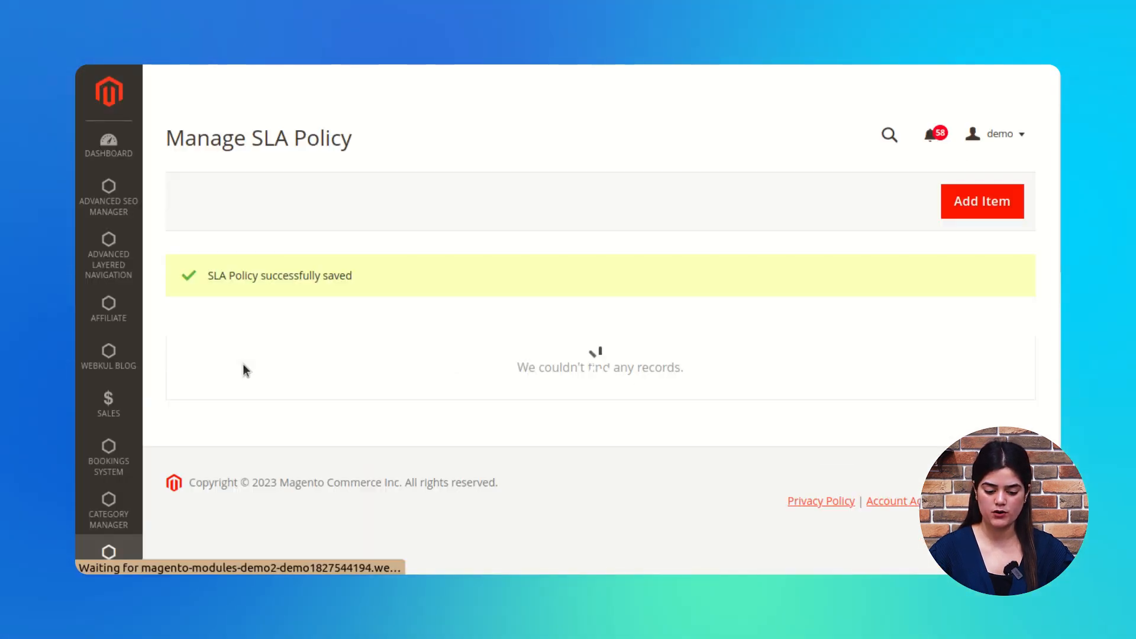
Step: Confirm the Manage SLA Policy list shows the saved SLA Policy as its single record
{"action": "left_click_drag", "start_coordinate": [213, 269], "coordinate": [350, 274]}
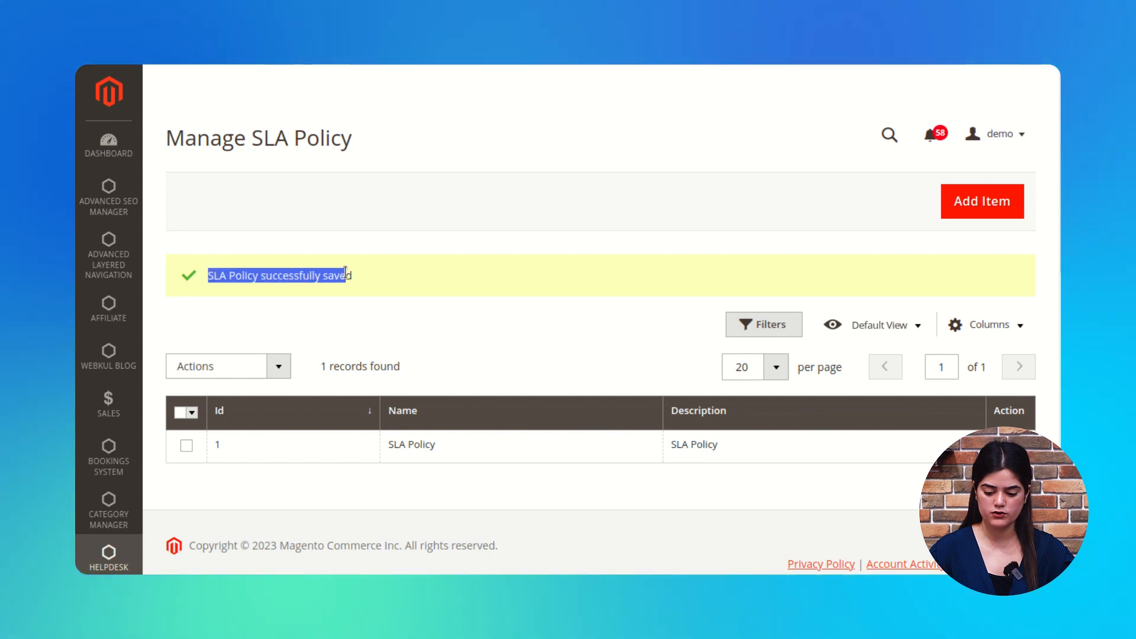
{"action": "left_click", "coordinate": [414, 306]}
{"action": "scroll", "coordinate": [414, 306], "scroll_direction": "down", "scroll_amount": 3}
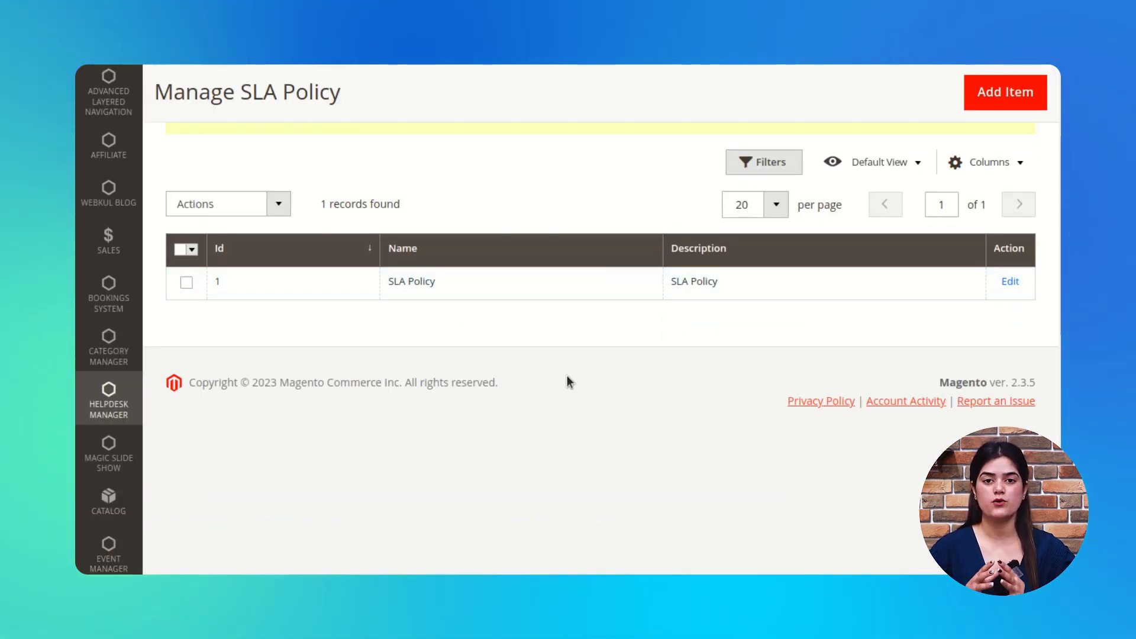
{"action": "scroll", "coordinate": [569, 376], "scroll_direction": "up", "scroll_amount": 1}
{"action": "scroll", "coordinate": [569, 380], "scroll_direction": "up", "scroll_amount": 3}
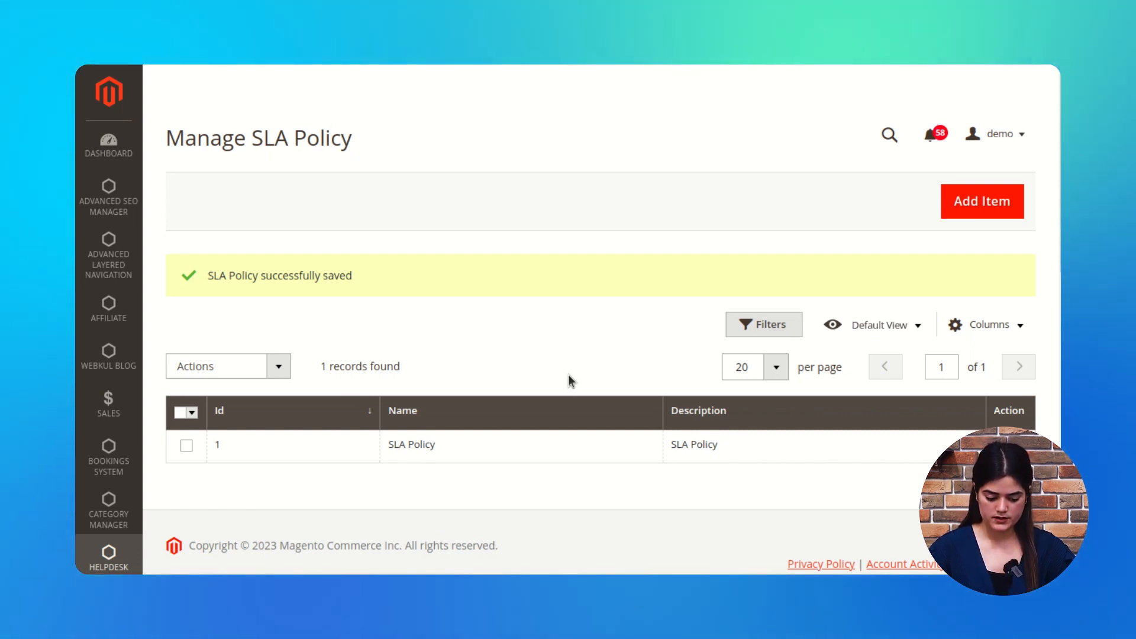
{"action": "left_click", "coordinate": [110, 556]}
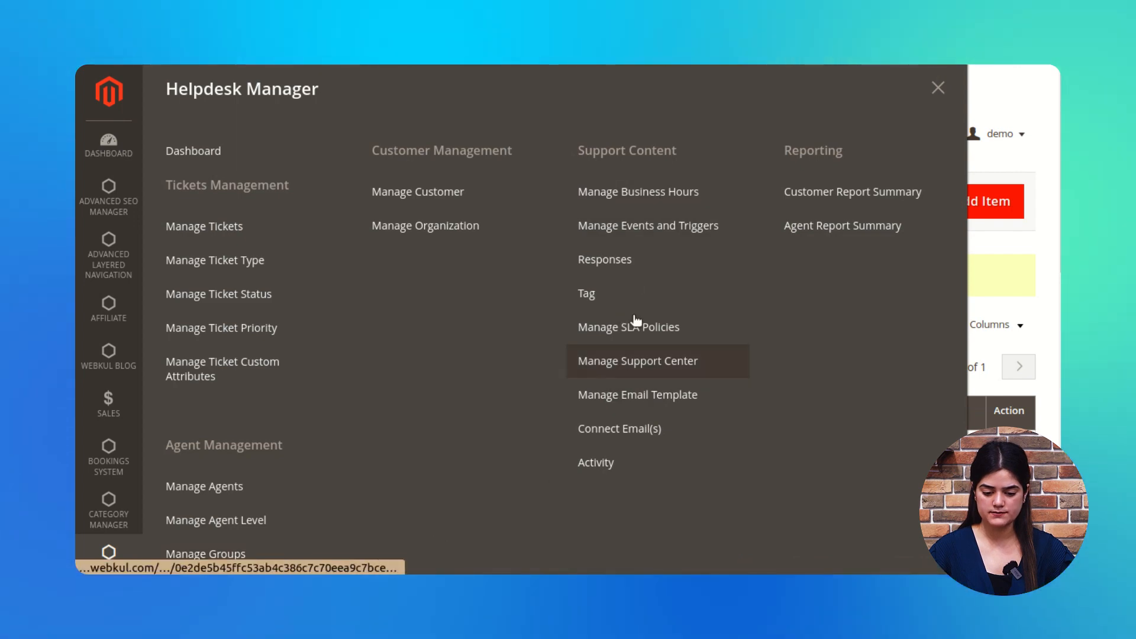
Step: Go to Manage Support Center and open the Enabled Error / Bug support center for editing
{"action": "left_click", "coordinate": [663, 372]}
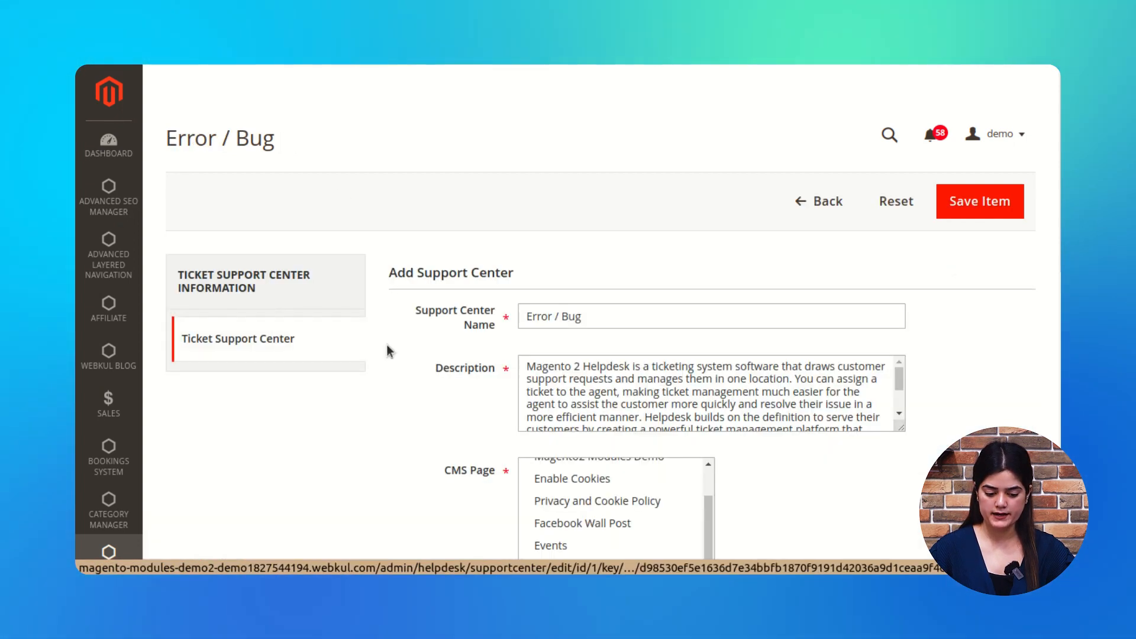
{"action": "scroll", "coordinate": [399, 301], "scroll_direction": "down", "scroll_amount": 1}
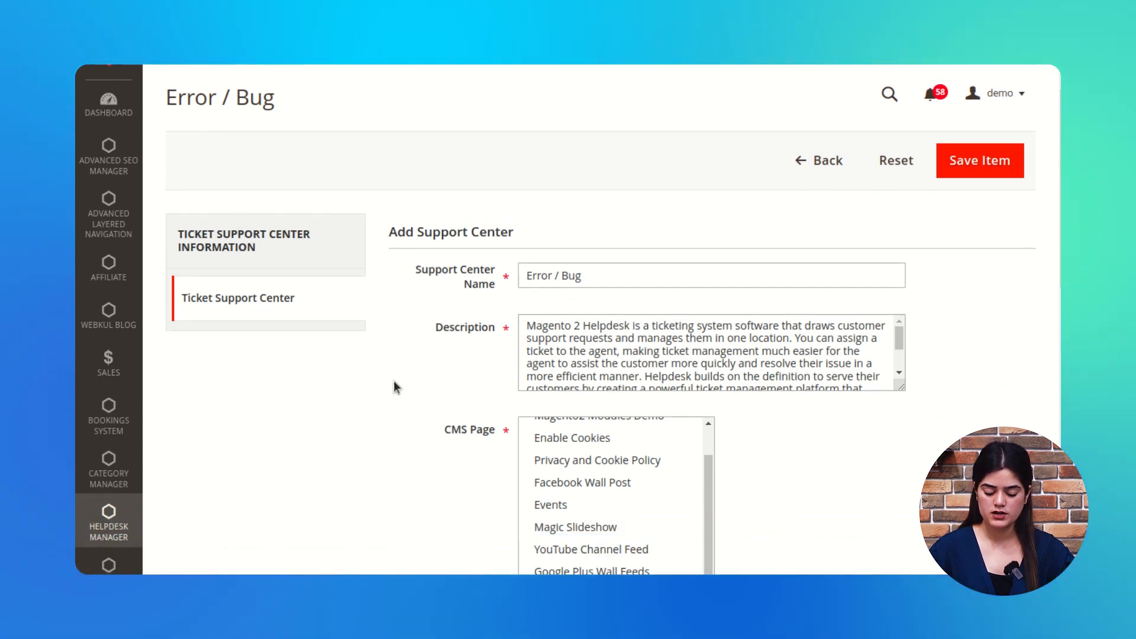
{"action": "scroll", "coordinate": [477, 314], "scroll_direction": "down", "scroll_amount": 3}
{"action": "left_click", "coordinate": [591, 154]}
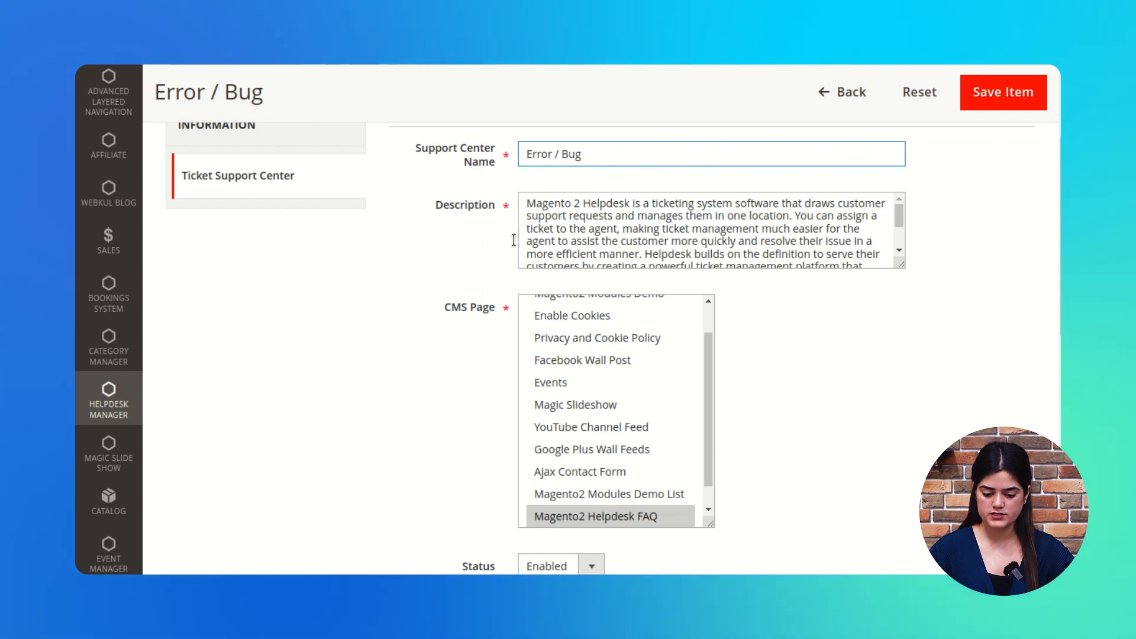
{"action": "scroll", "coordinate": [596, 290], "scroll_direction": "up", "scroll_amount": 2}
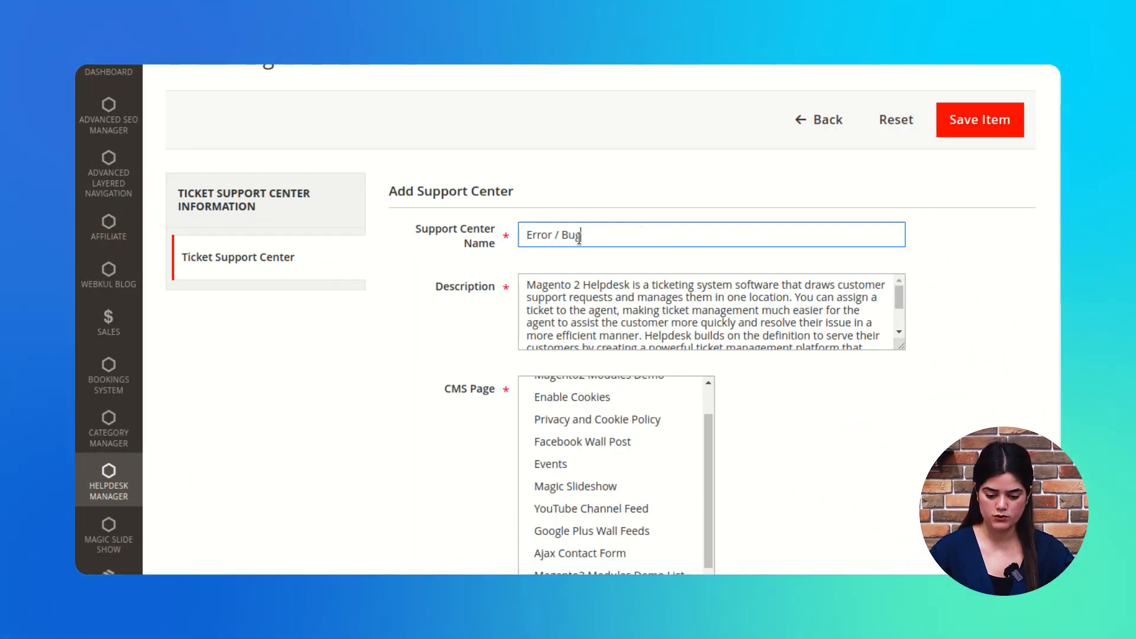
Step: Select Magento2 Helpdesk FAQ and Helpdesk Highlighted Features as the Error / Bug support center's CMS pages
{"action": "scroll", "coordinate": [535, 509], "scroll_direction": "up", "scroll_amount": 2}
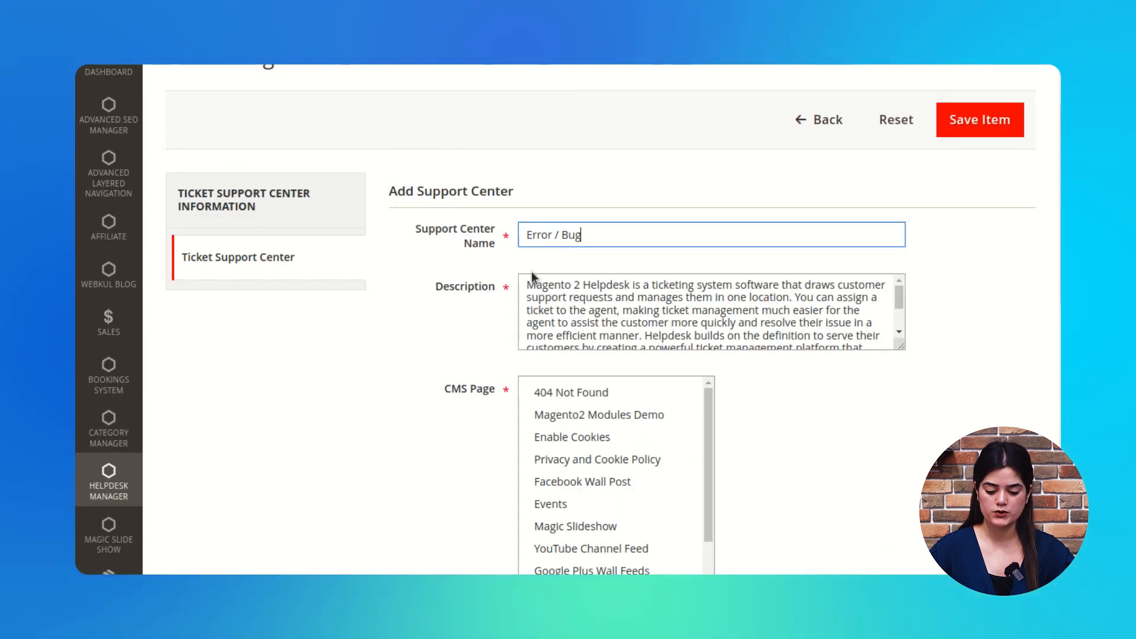
{"action": "triple_click", "coordinate": [547, 237]}
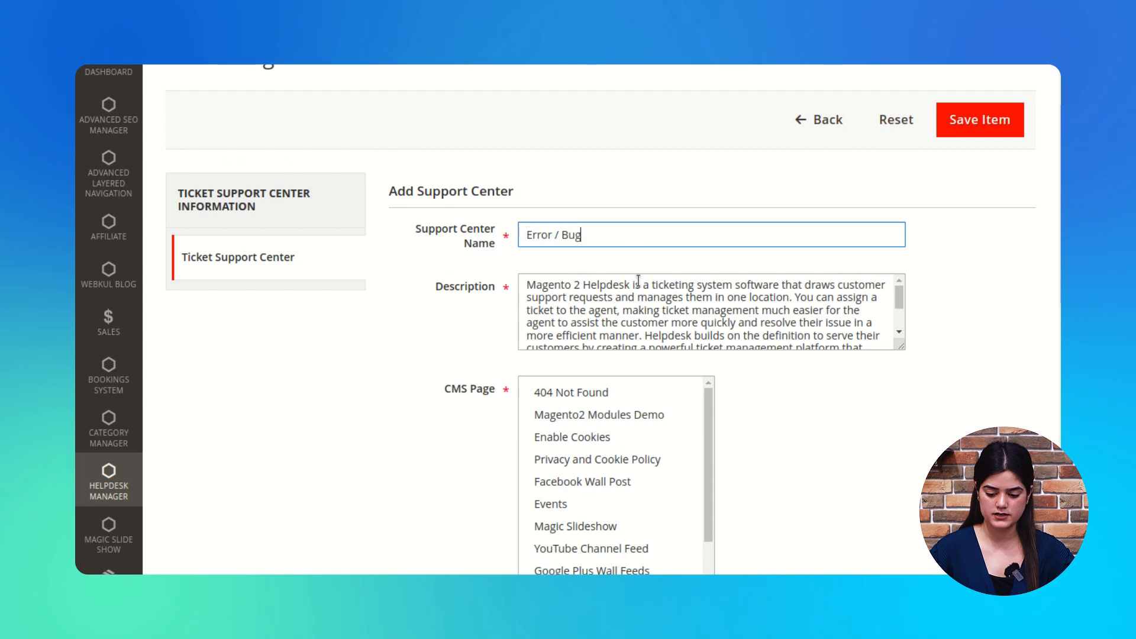
{"action": "scroll", "coordinate": [580, 367], "scroll_direction": "down", "scroll_amount": 1}
{"action": "left_click_drag", "start_coordinate": [527, 245], "coordinate": [709, 294]}
{"action": "scroll", "coordinate": [709, 294], "scroll_direction": "down", "scroll_amount": 2}
{"action": "left_click", "coordinate": [739, 397]}
{"action": "scroll", "coordinate": [621, 385], "scroll_direction": "down", "scroll_amount": 1}
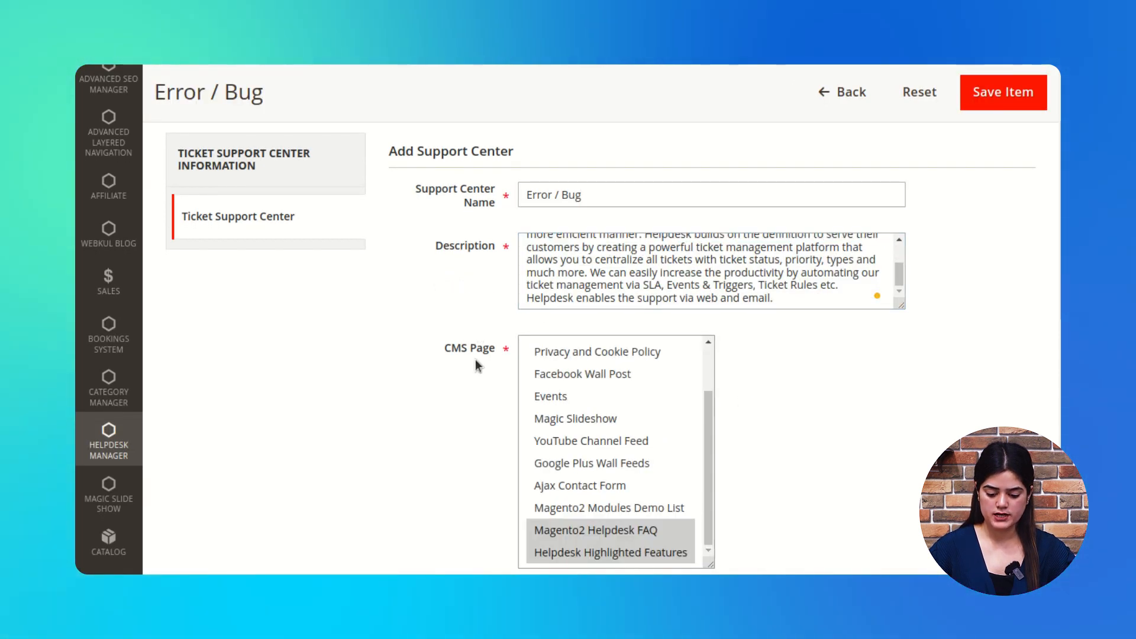
{"action": "scroll", "coordinate": [468, 388], "scroll_direction": "up", "scroll_amount": 1}
{"action": "scroll", "coordinate": [468, 388], "scroll_direction": "down", "scroll_amount": 3}
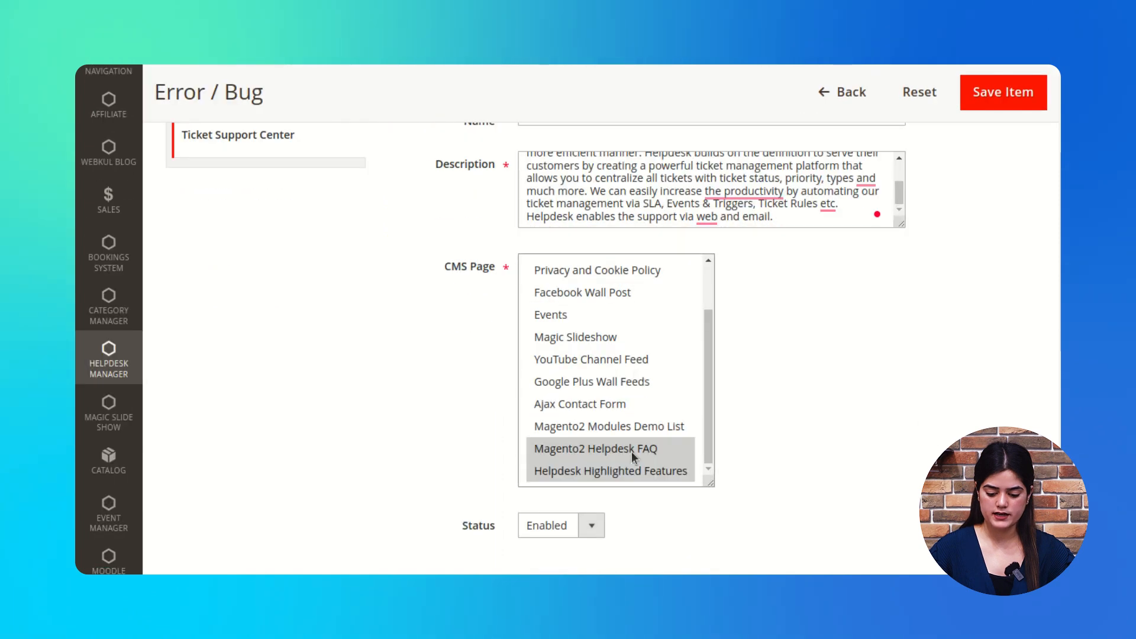
{"action": "left_click", "coordinate": [628, 451]}
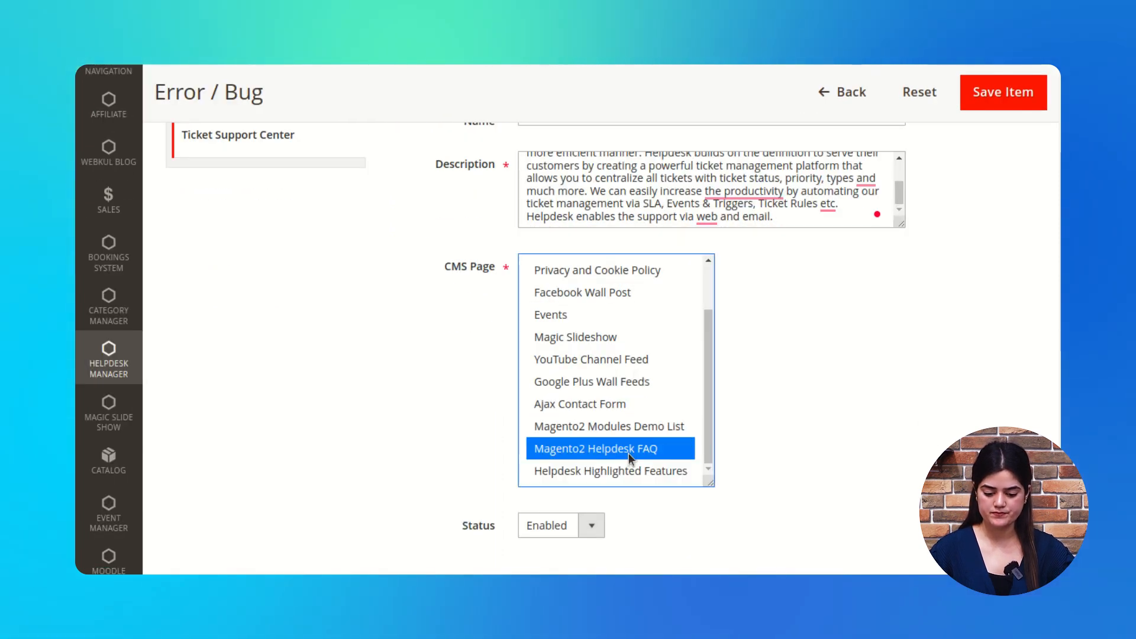
{"action": "left_click", "coordinate": [637, 472], "text": "ctrl"}
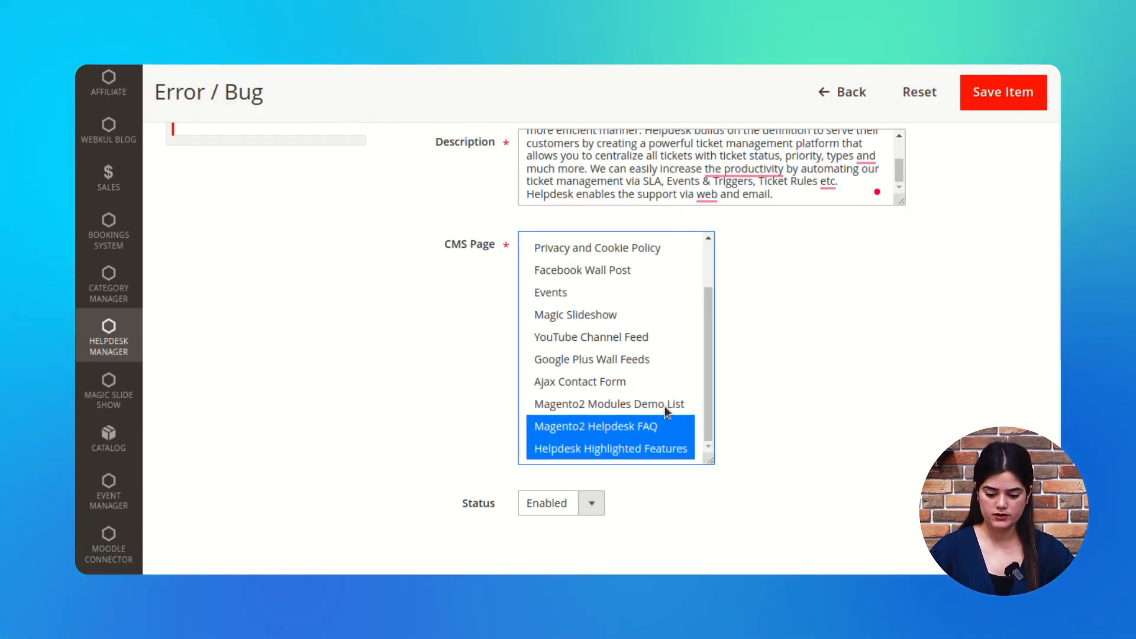
Step: Keep the status Enabled and save the Error / Bug support center
{"action": "scroll", "coordinate": [655, 417], "scroll_direction": "down", "scroll_amount": 3}
{"action": "scroll", "coordinate": [663, 329], "scroll_direction": "up", "scroll_amount": 3}
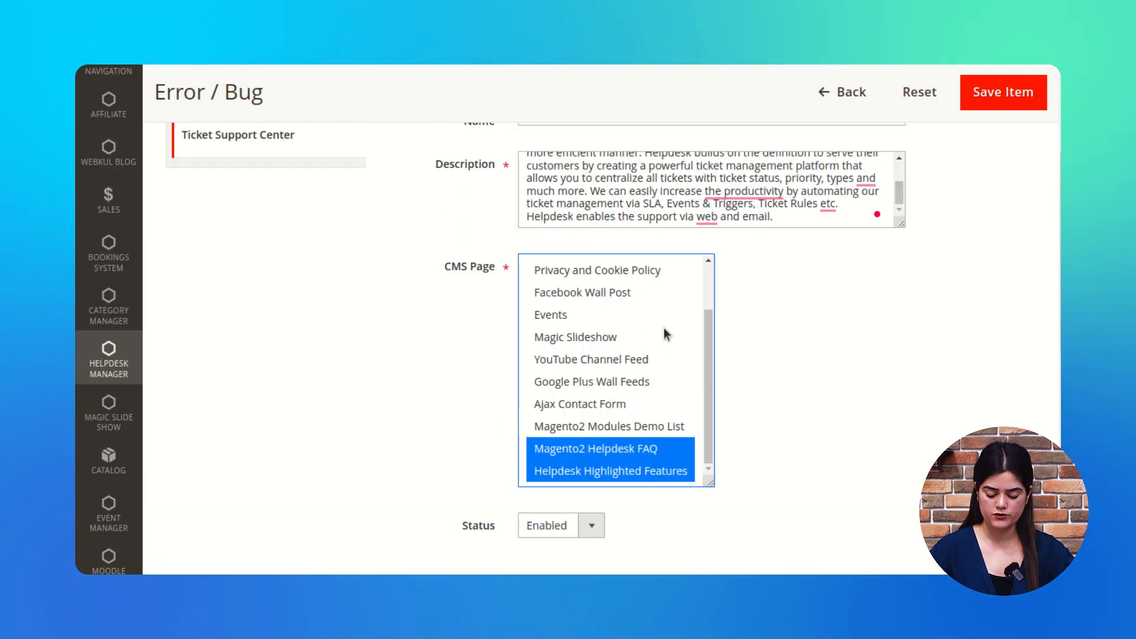
{"action": "scroll", "coordinate": [662, 329], "scroll_direction": "down", "scroll_amount": 3}
{"action": "left_click_drag", "start_coordinate": [459, 370], "coordinate": [488, 364]}
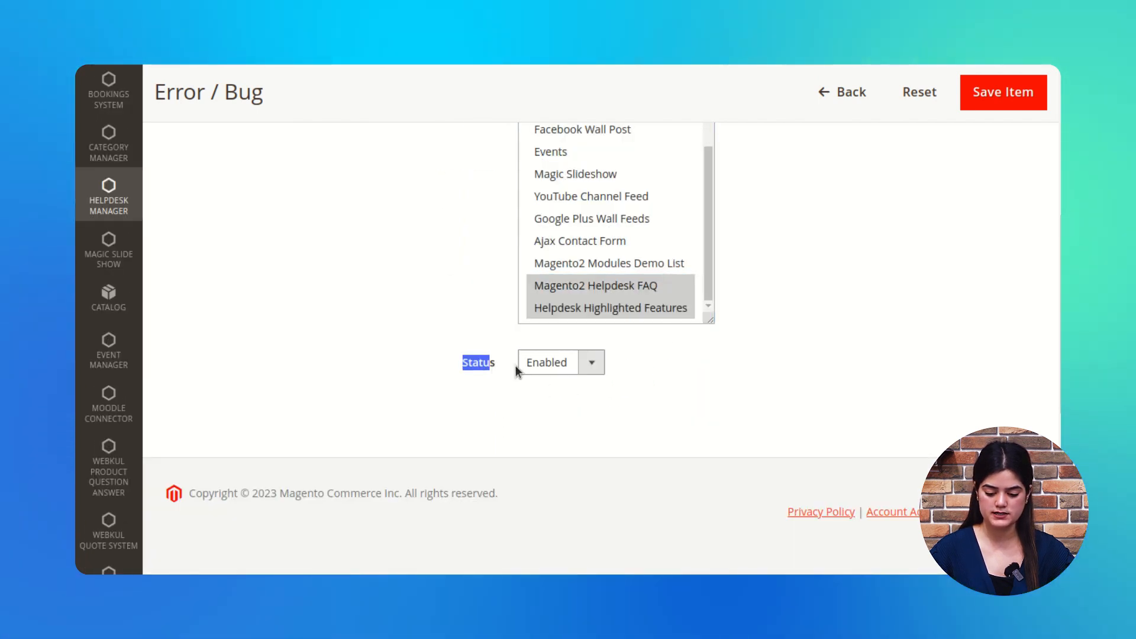
{"action": "left_click", "coordinate": [592, 364]}
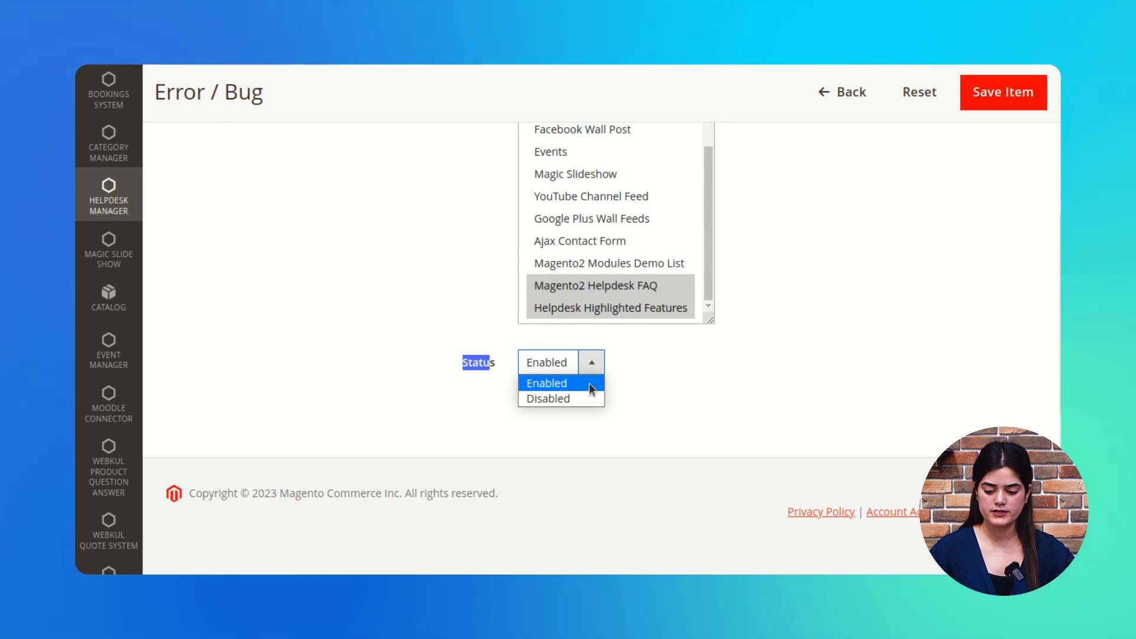
{"action": "left_click", "coordinate": [593, 389]}
{"action": "scroll", "coordinate": [709, 382], "scroll_direction": "up", "scroll_amount": 5}
{"action": "scroll", "coordinate": [720, 388], "scroll_direction": "up", "scroll_amount": 1}
{"action": "left_click", "coordinate": [962, 211]}
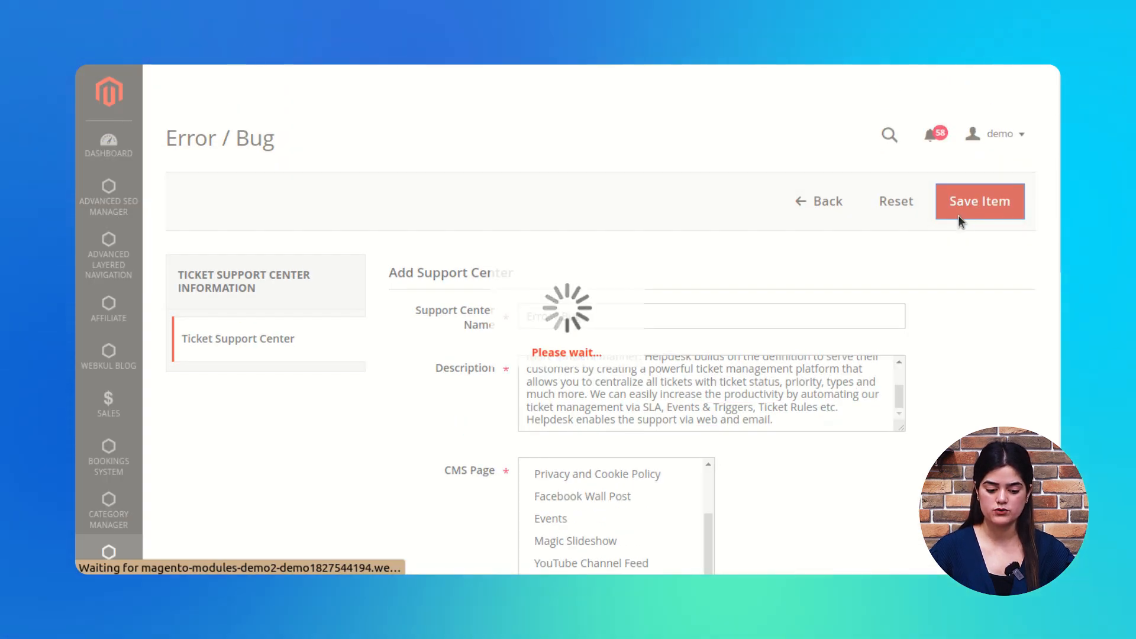
{"action": "scroll", "coordinate": [336, 341], "scroll_direction": "down", "scroll_amount": 2}
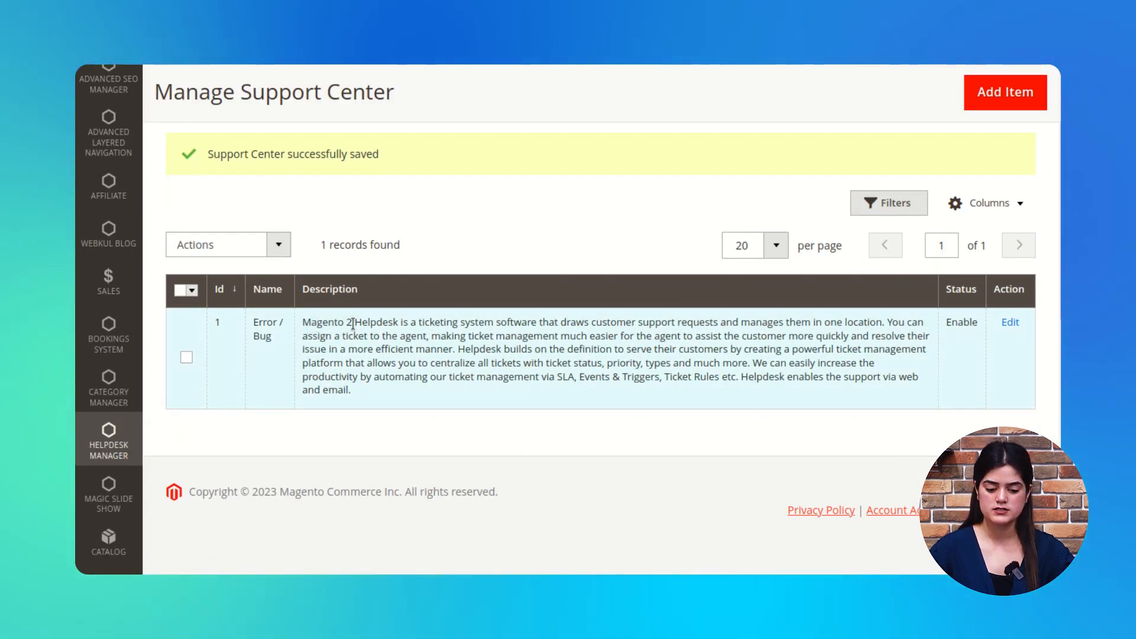
{"action": "scroll", "coordinate": [376, 409], "scroll_direction": "up", "scroll_amount": 2}
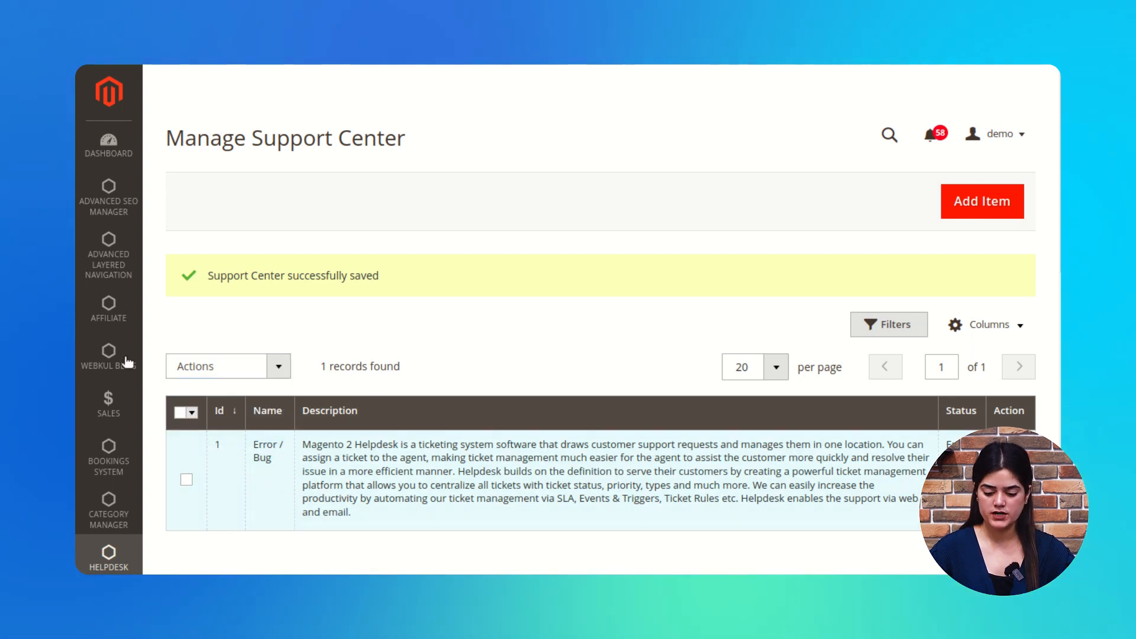
Step: Start a new email template from Helpdesk Manager's Manage Email Template list
{"action": "left_click", "coordinate": [126, 563]}
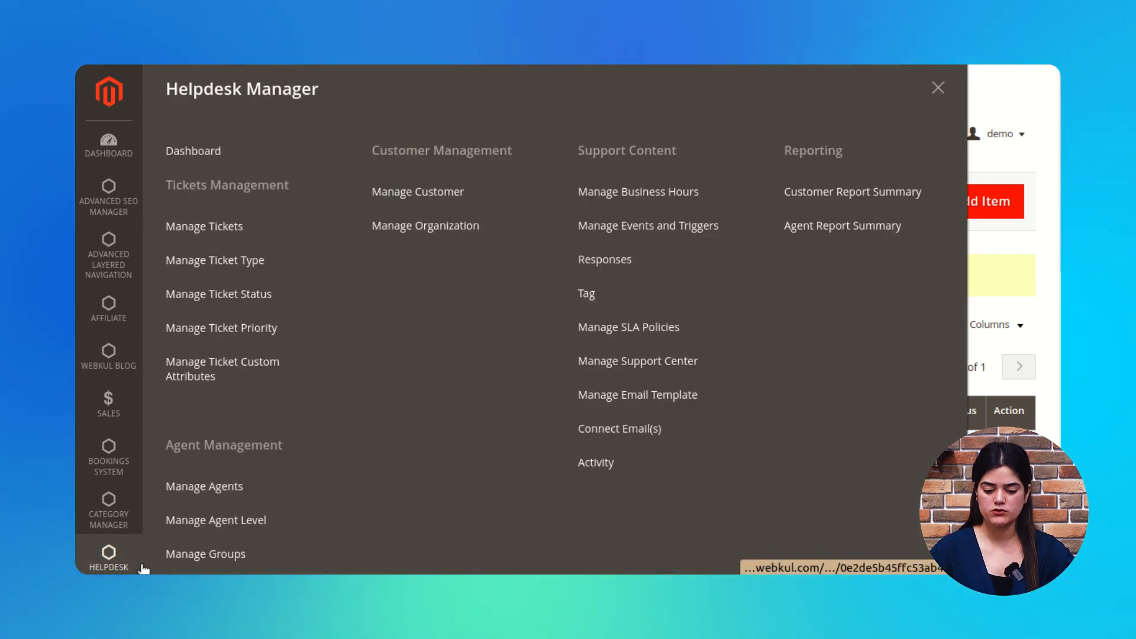
{"action": "left_click", "coordinate": [649, 403]}
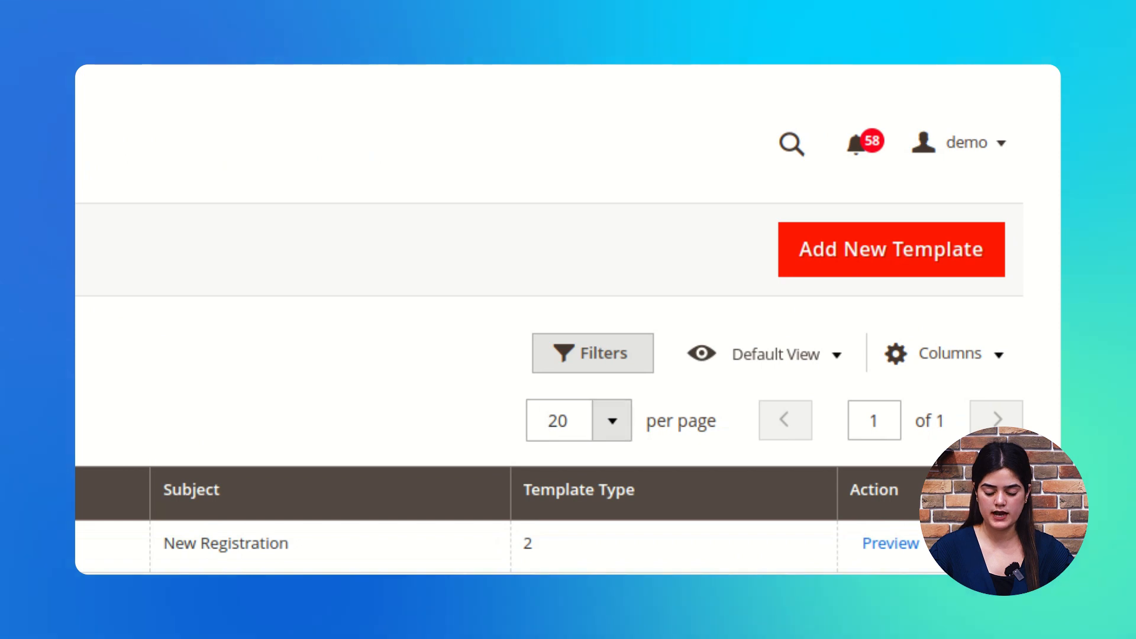
{"action": "left_click", "coordinate": [949, 257]}
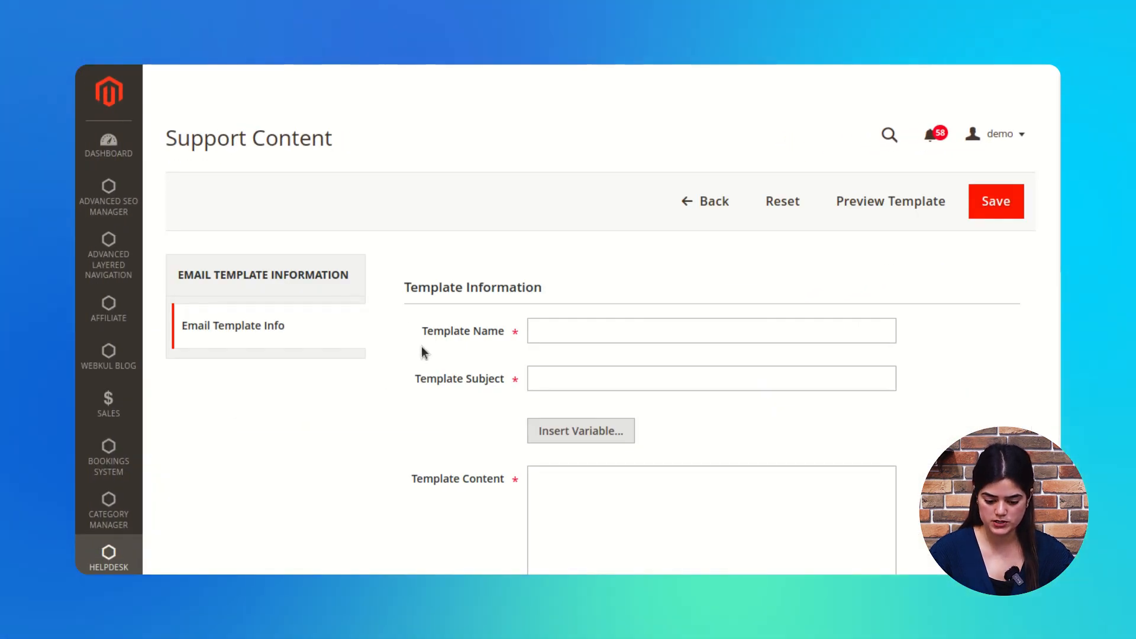
{"action": "scroll", "coordinate": [533, 316], "scroll_direction": "down", "scroll_amount": 2}
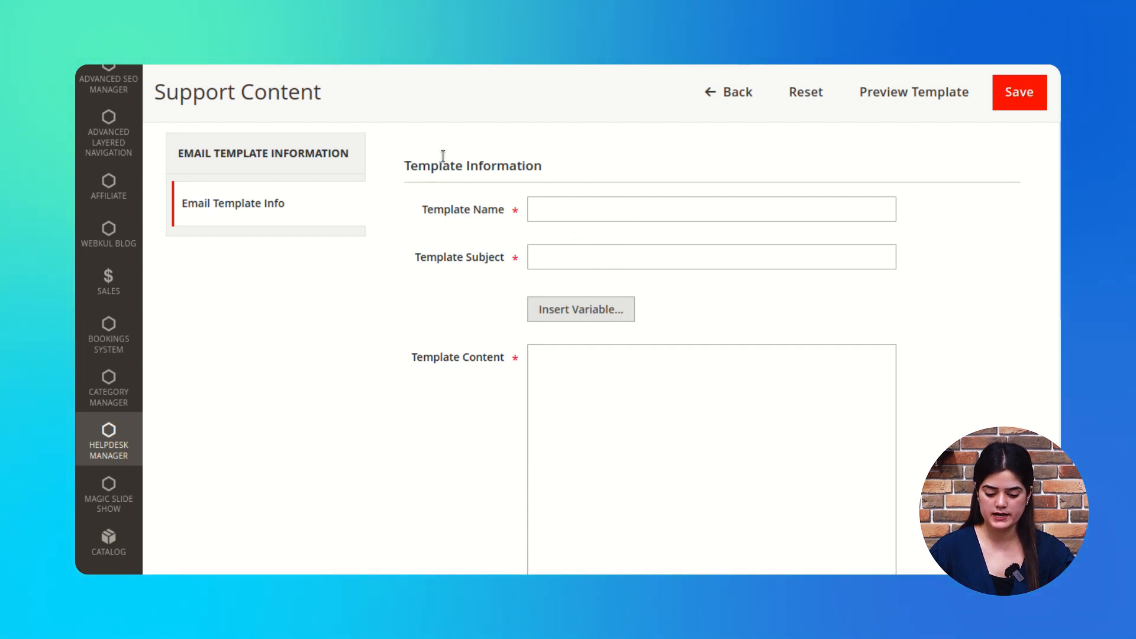
{"action": "scroll", "coordinate": [502, 435], "scroll_direction": "down", "scroll_amount": 3}
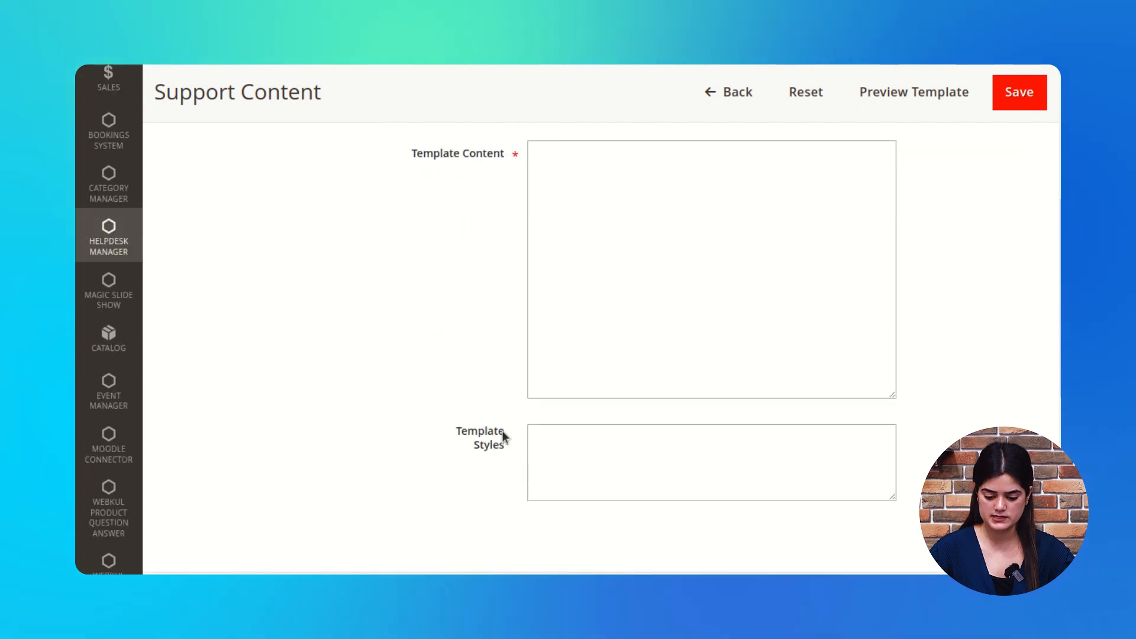
{"action": "scroll", "coordinate": [535, 486], "scroll_direction": "up", "scroll_amount": 5}
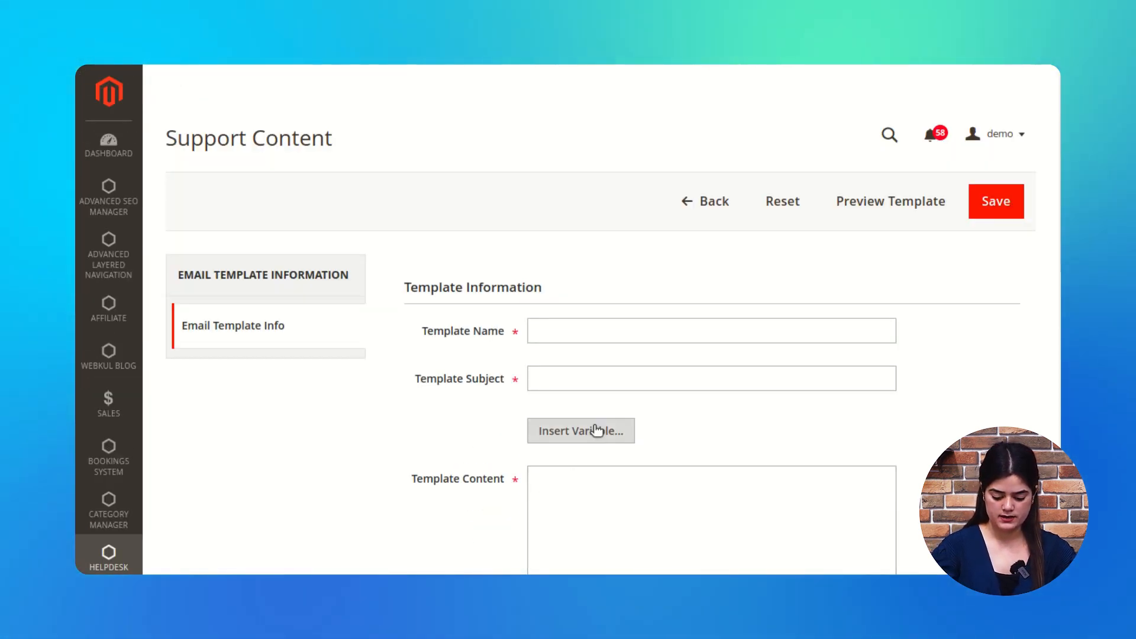
Step: Name the template 'New customers' and use the same text as its Subject
{"action": "left_click", "coordinate": [598, 323]}
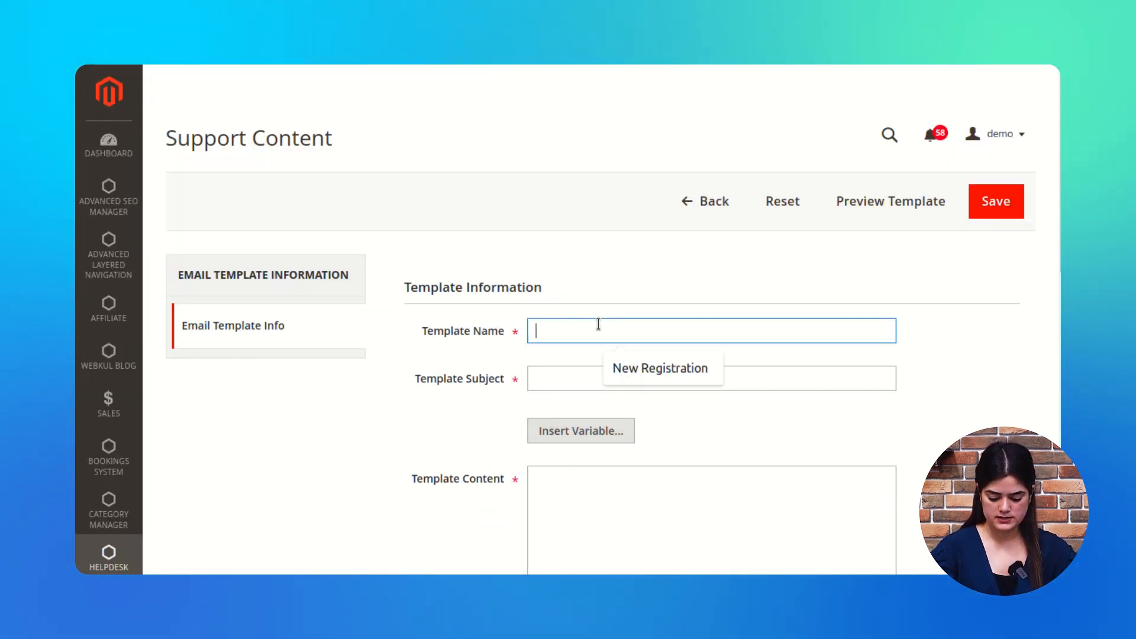
{"action": "type", "text": "New "}
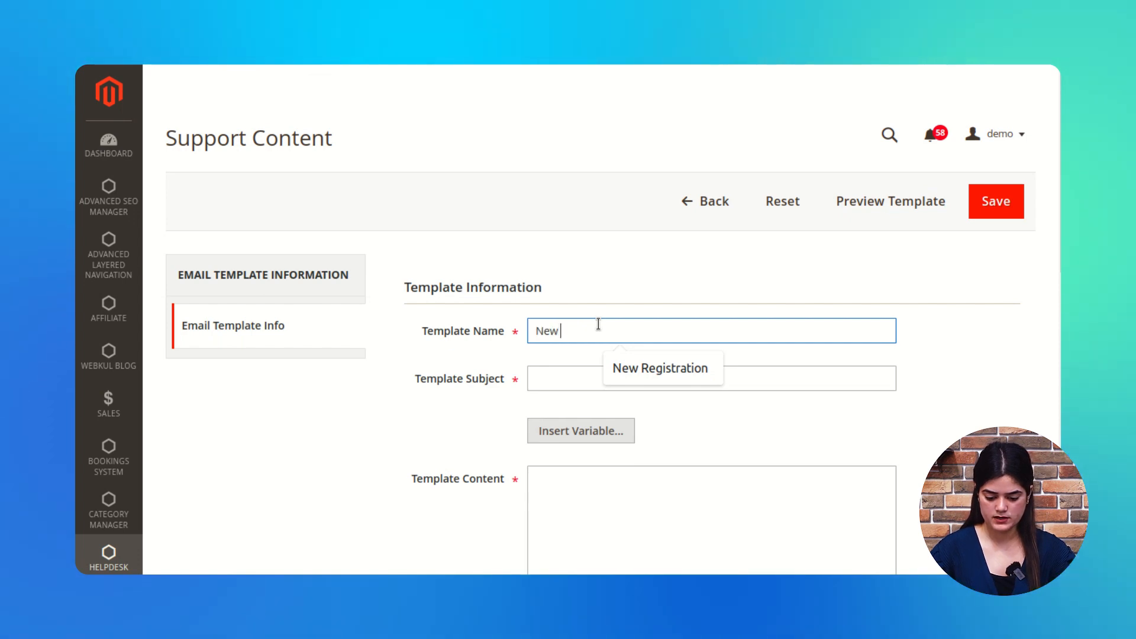
{"action": "type", "text": "customers"}
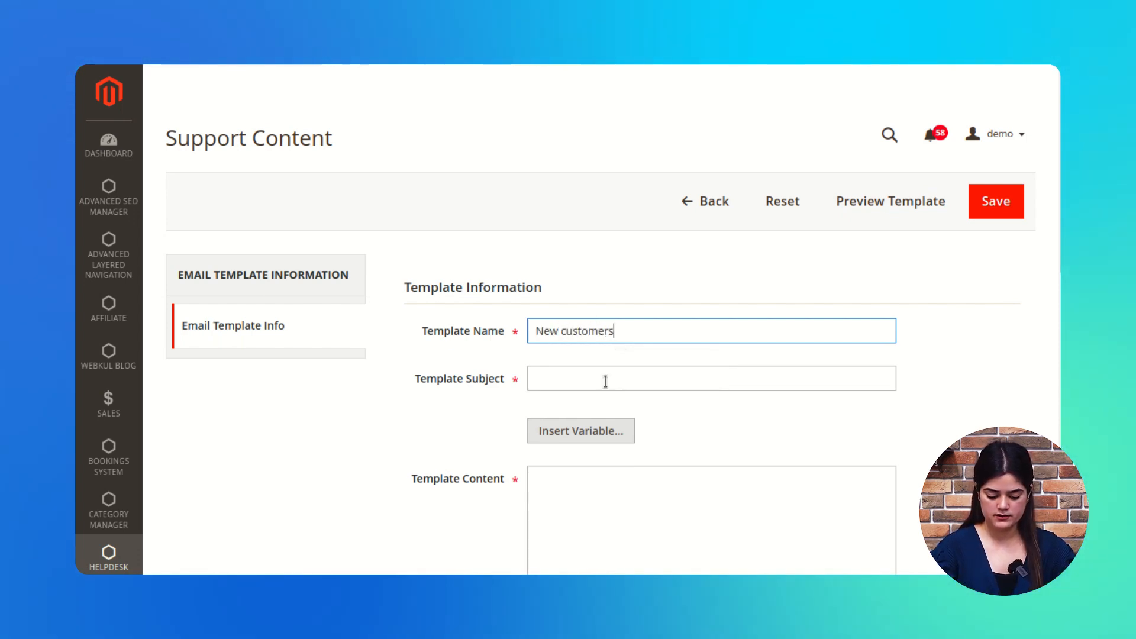
{"action": "left_click", "coordinate": [604, 384]}
{"action": "triple_click", "coordinate": [588, 324]}
{"action": "key", "text": "ctrl+c"}
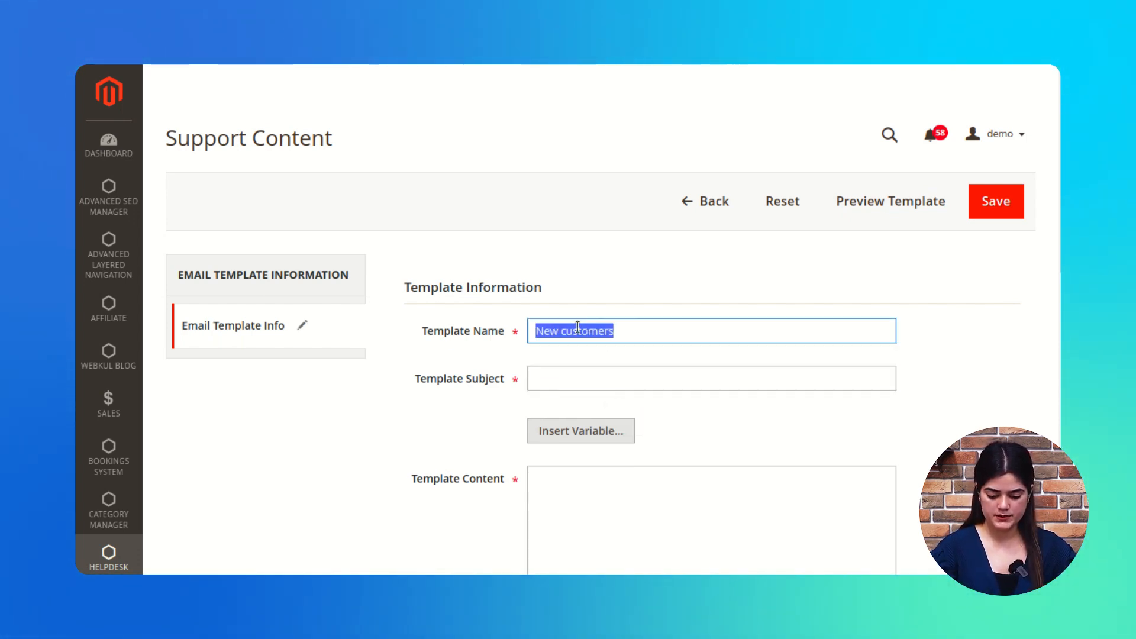
{"action": "left_click", "coordinate": [577, 380]}
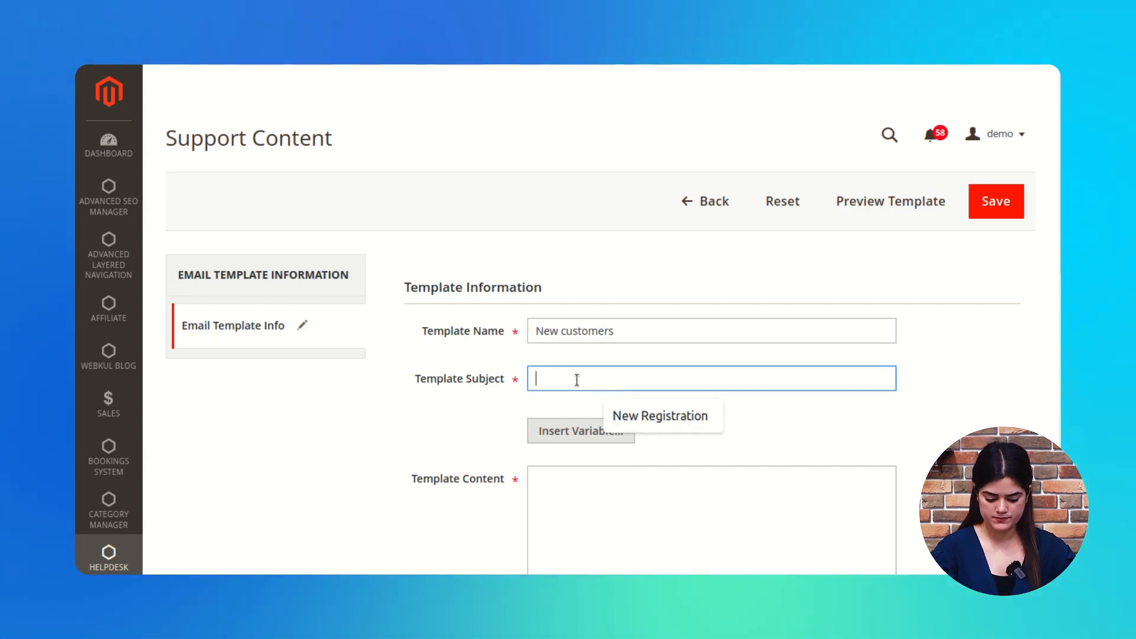
{"action": "key", "text": "ctrl+v"}
Step: Write 'Welcome here in the UVdesk helpdesk' as the content and save the template
{"action": "left_click", "coordinate": [679, 528]}
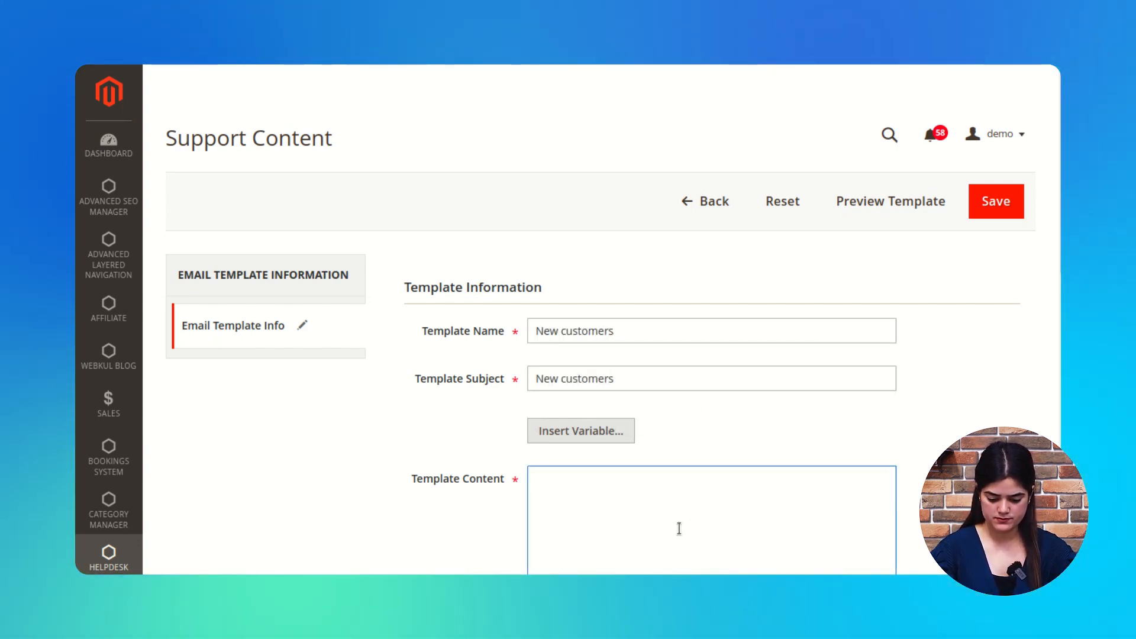
{"action": "type", "text": "Welco"}
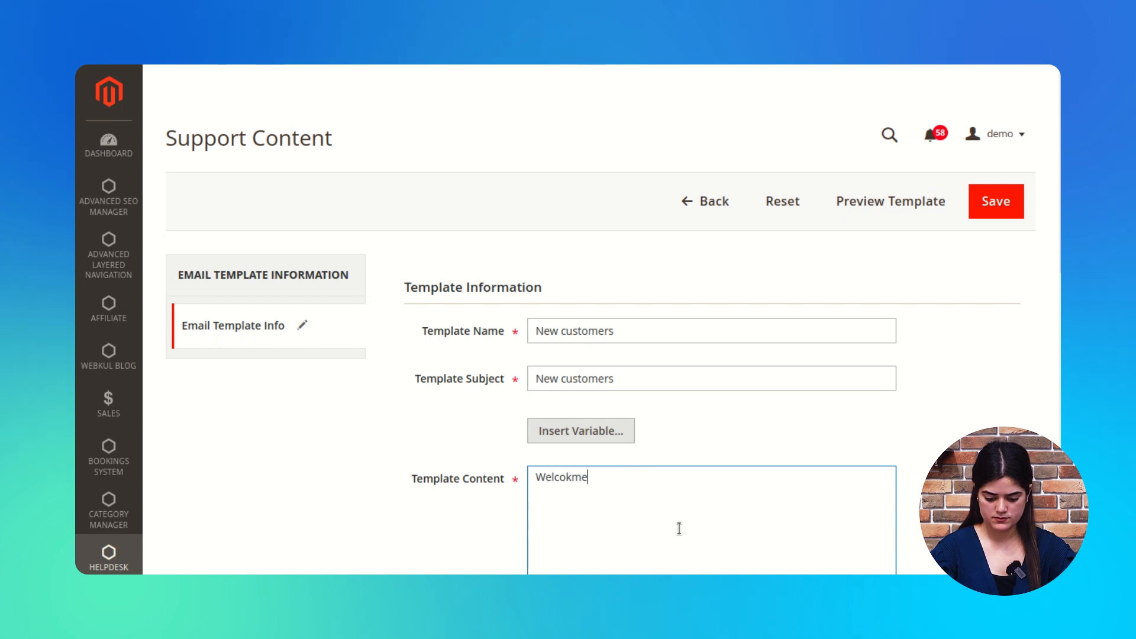
{"action": "type", "text": "me here in "}
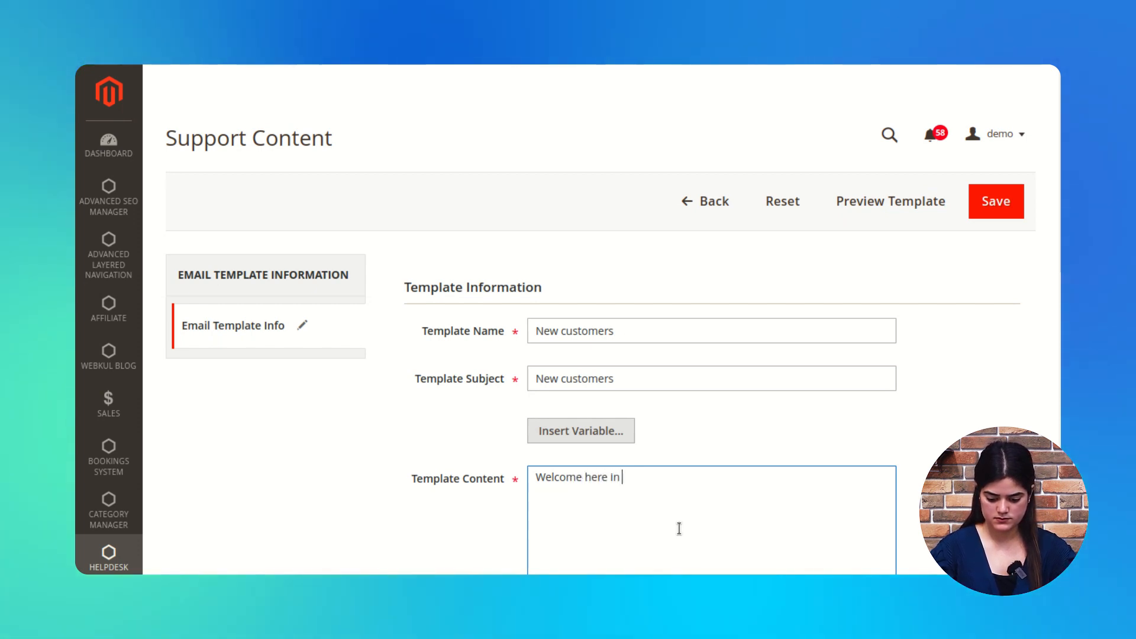
{"action": "type", "text": "the UVdesk helpdes"}
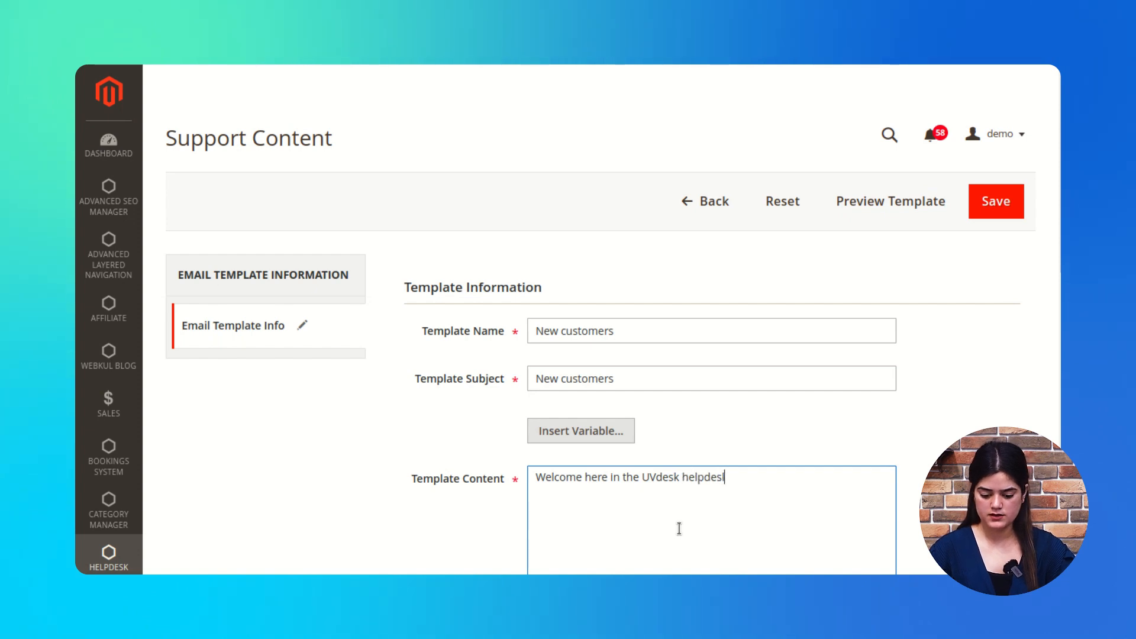
{"action": "type", "text": "k"}
{"action": "scroll", "coordinate": [670, 464], "scroll_direction": "down", "scroll_amount": 8}
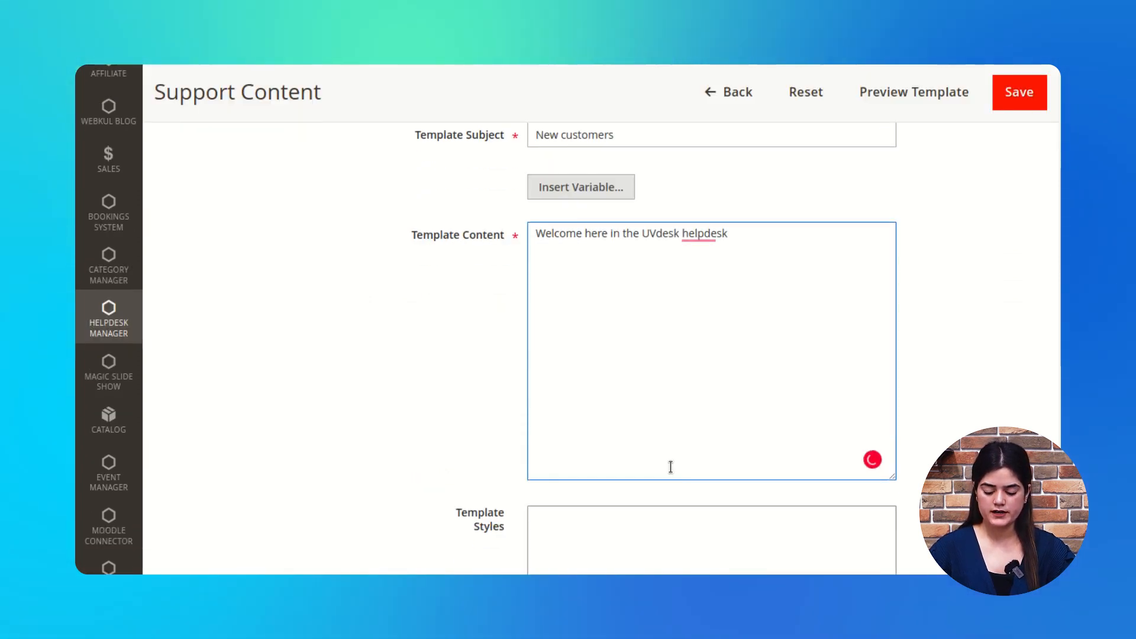
{"action": "scroll", "coordinate": [670, 464], "scroll_direction": "up", "scroll_amount": 8}
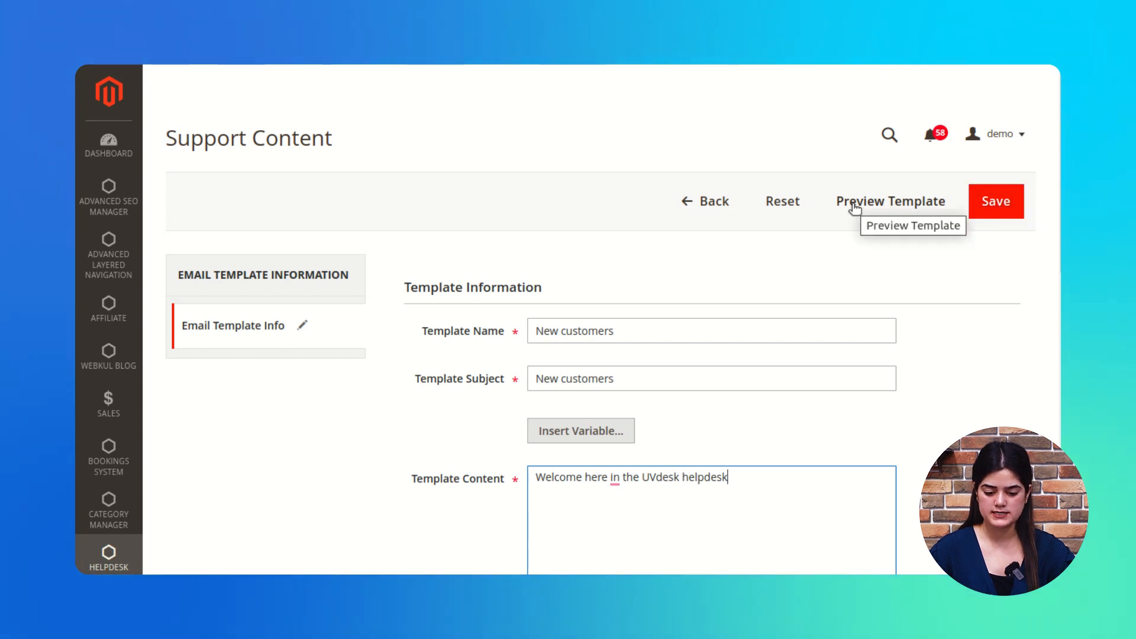
{"action": "left_click", "coordinate": [1014, 203]}
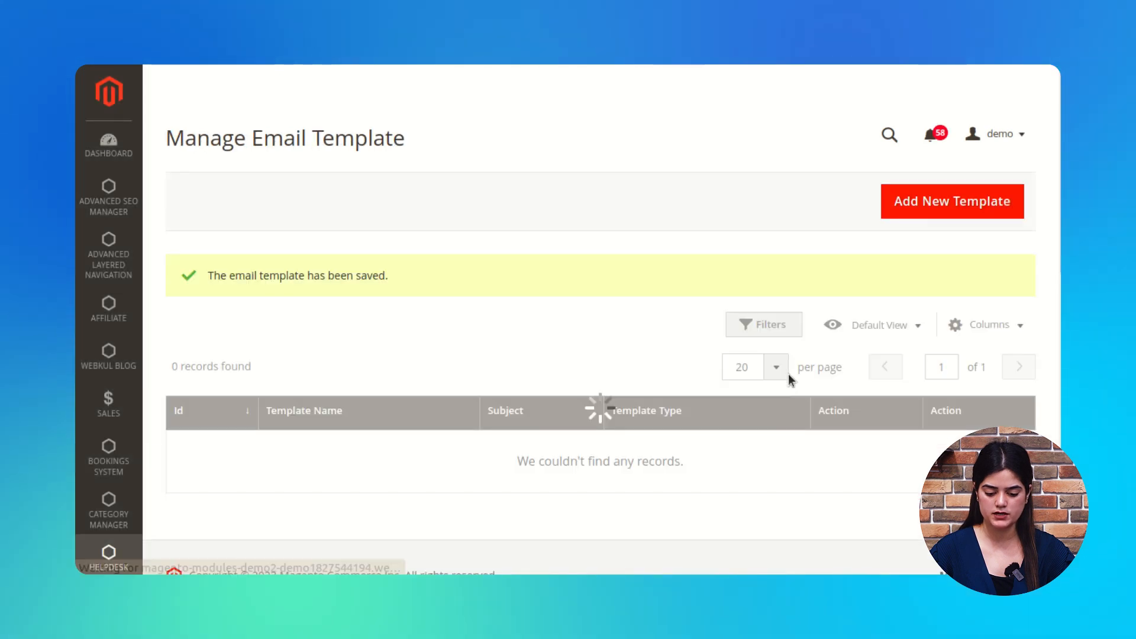
Step: Preview the New customers template's welcome text from the email template grid
{"action": "scroll", "coordinate": [350, 391], "scroll_direction": "down", "scroll_amount": 1}
{"action": "scroll", "coordinate": [351, 391], "scroll_direction": "down", "scroll_amount": 1}
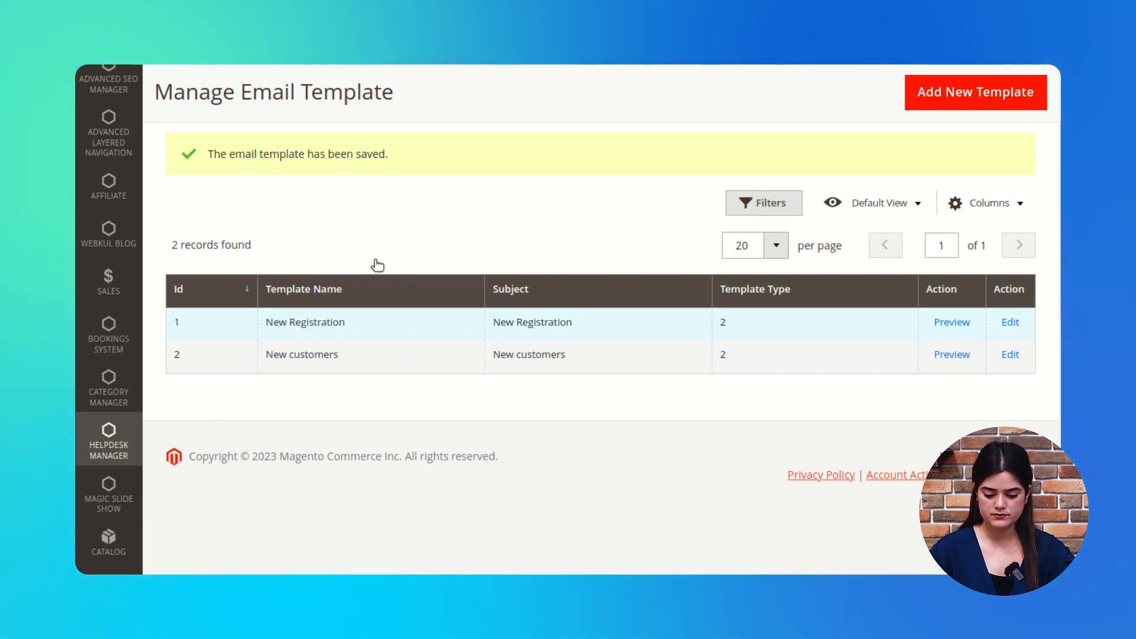
{"action": "left_click", "coordinate": [948, 354]}
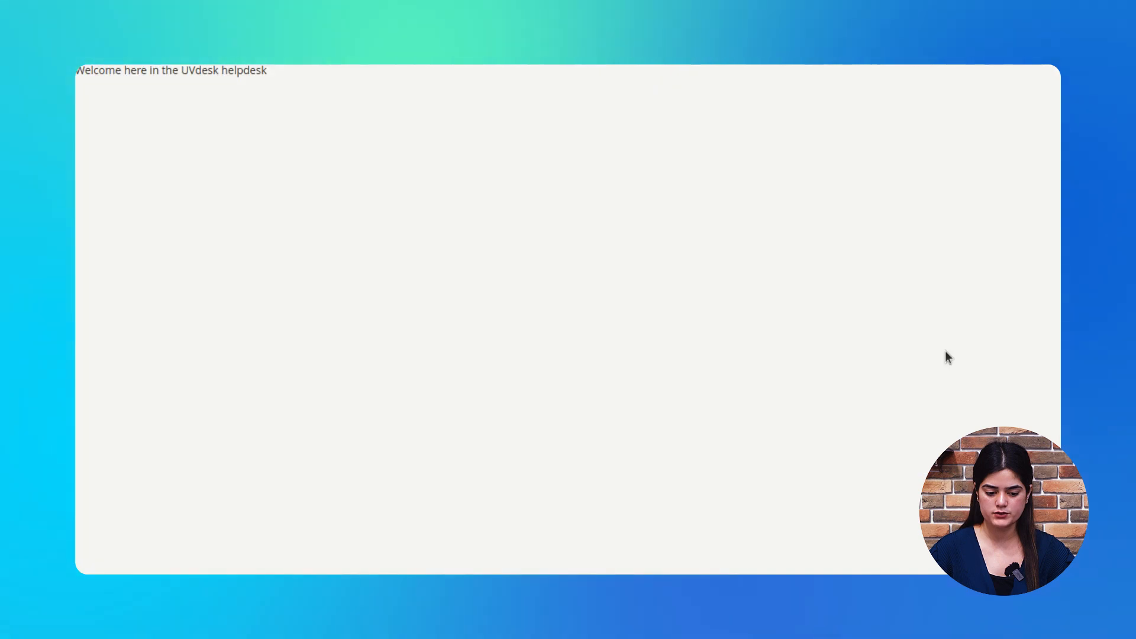
{"action": "left_click_drag", "start_coordinate": [99, 72], "coordinate": [286, 86]}
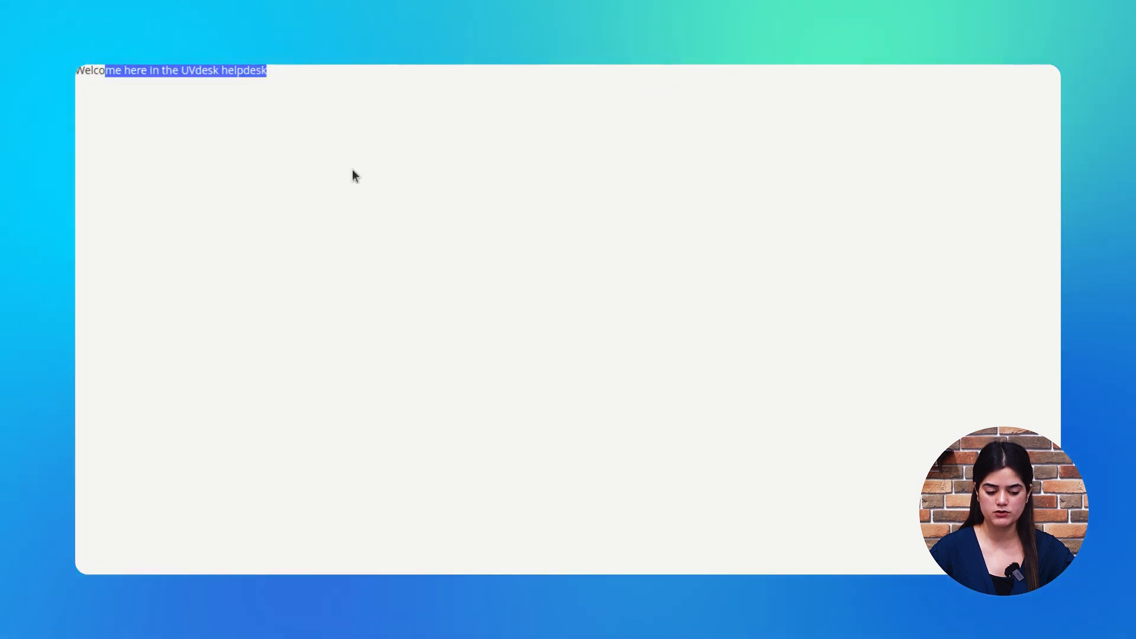
{"action": "left_click", "coordinate": [372, 96]}
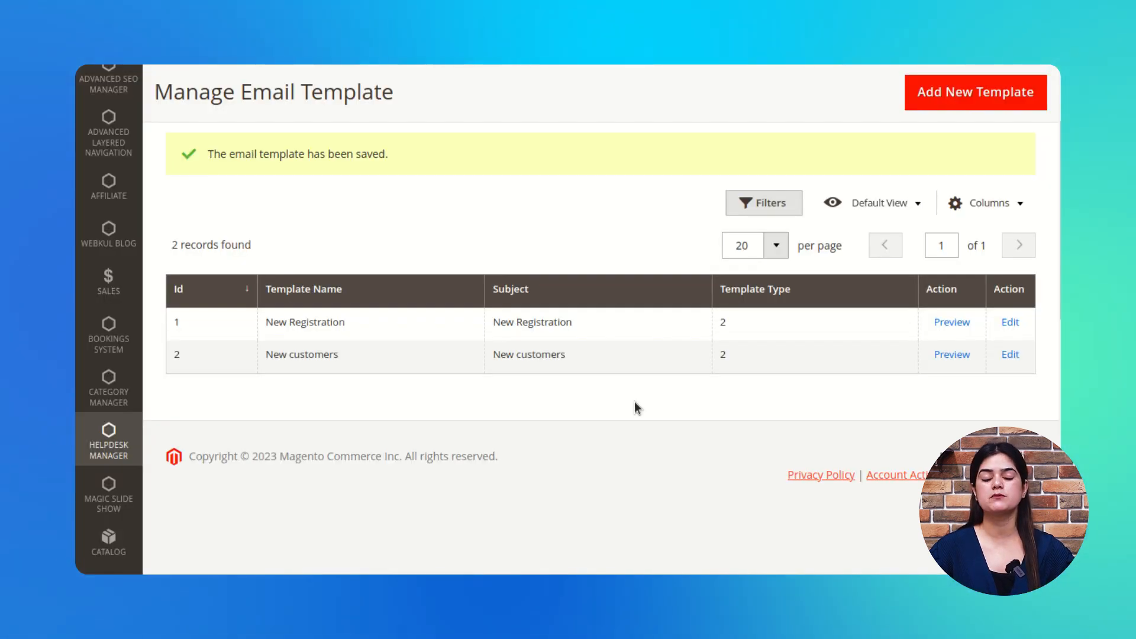
{"action": "scroll", "coordinate": [648, 471], "scroll_direction": "up", "scroll_amount": 2}
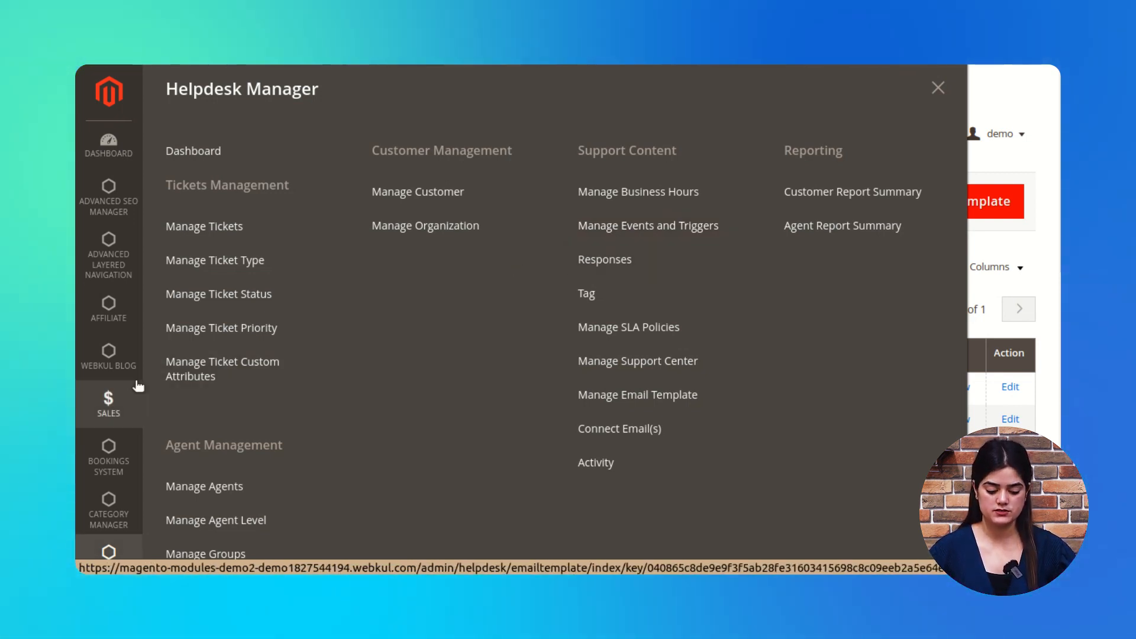
Step: Go to Connect Email(s) to see the empty Manage Connect Mail list
{"action": "scroll", "coordinate": [151, 423], "scroll_direction": "down", "scroll_amount": 1}
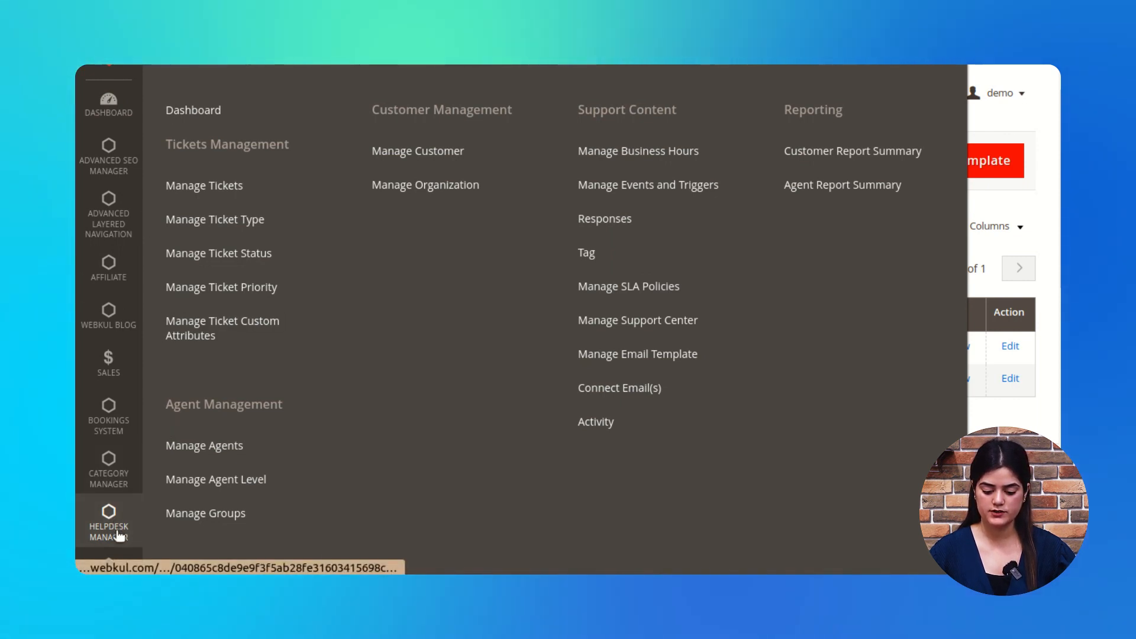
{"action": "scroll", "coordinate": [552, 482], "scroll_direction": "up", "scroll_amount": 1}
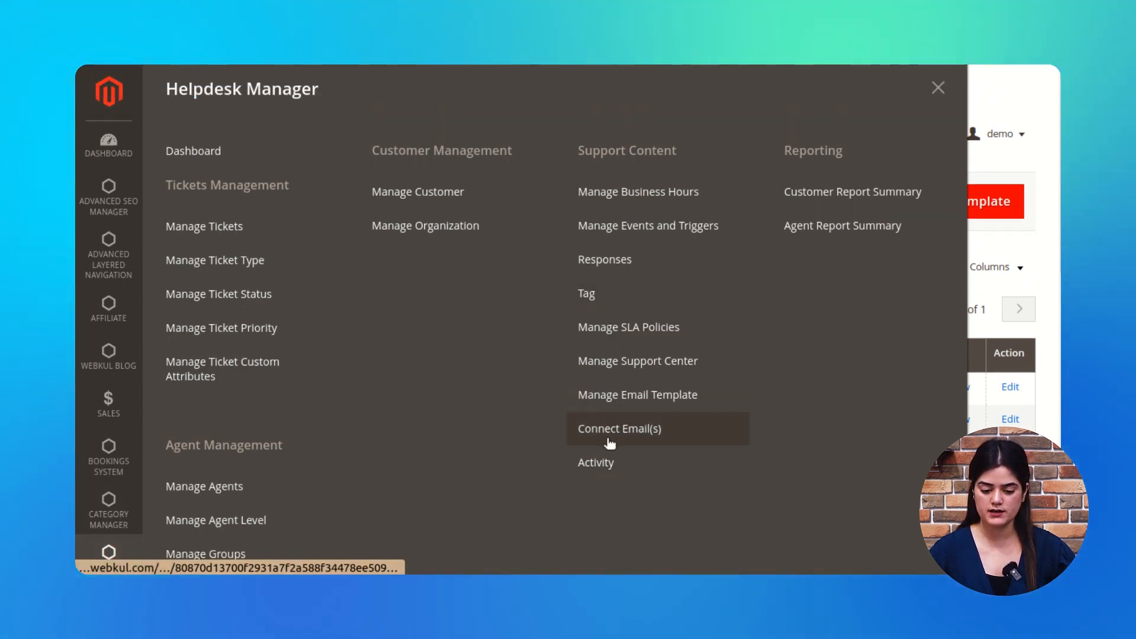
{"action": "left_click", "coordinate": [609, 432]}
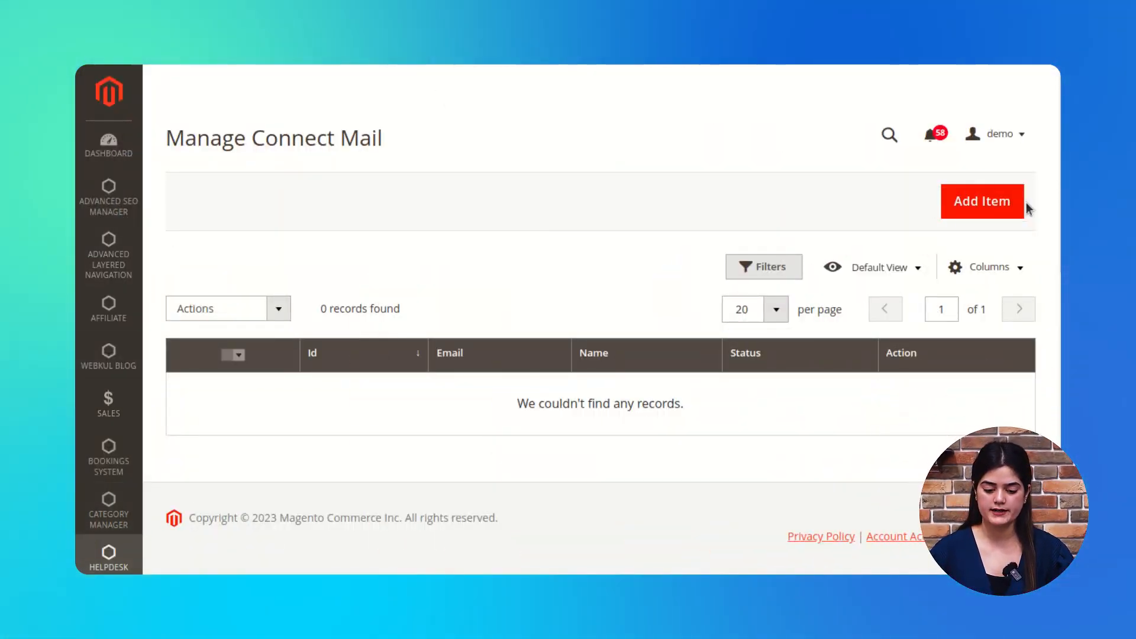
Step: Add a connected email named 'New ticket' with description 'New ticket has been generated'
{"action": "left_click", "coordinate": [998, 204]}
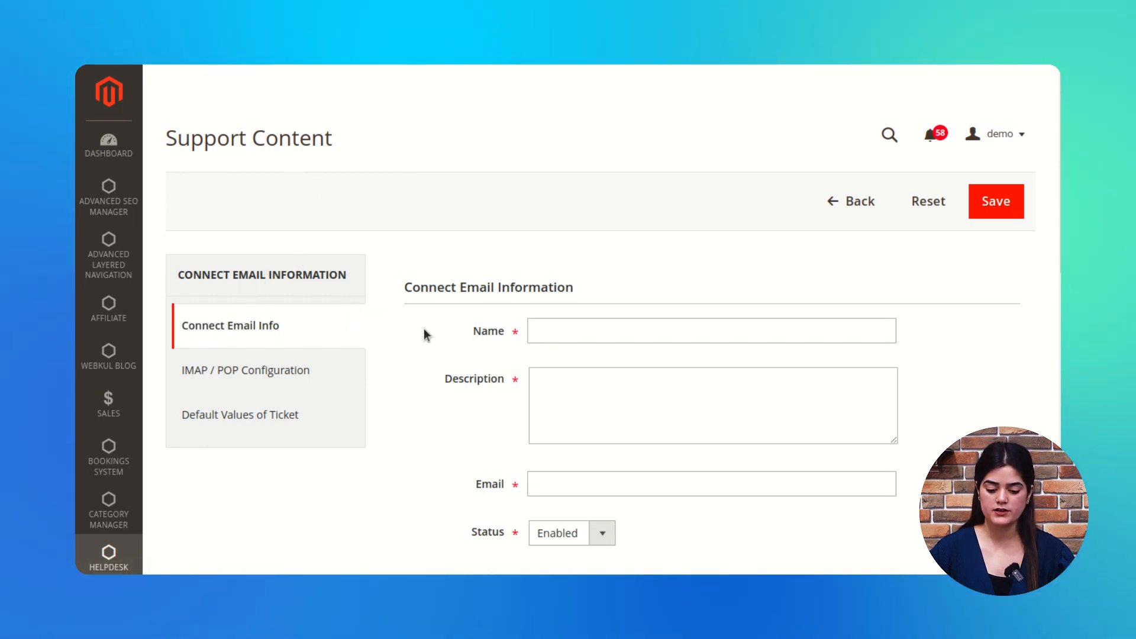
{"action": "scroll", "coordinate": [426, 343], "scroll_direction": "down", "scroll_amount": 2}
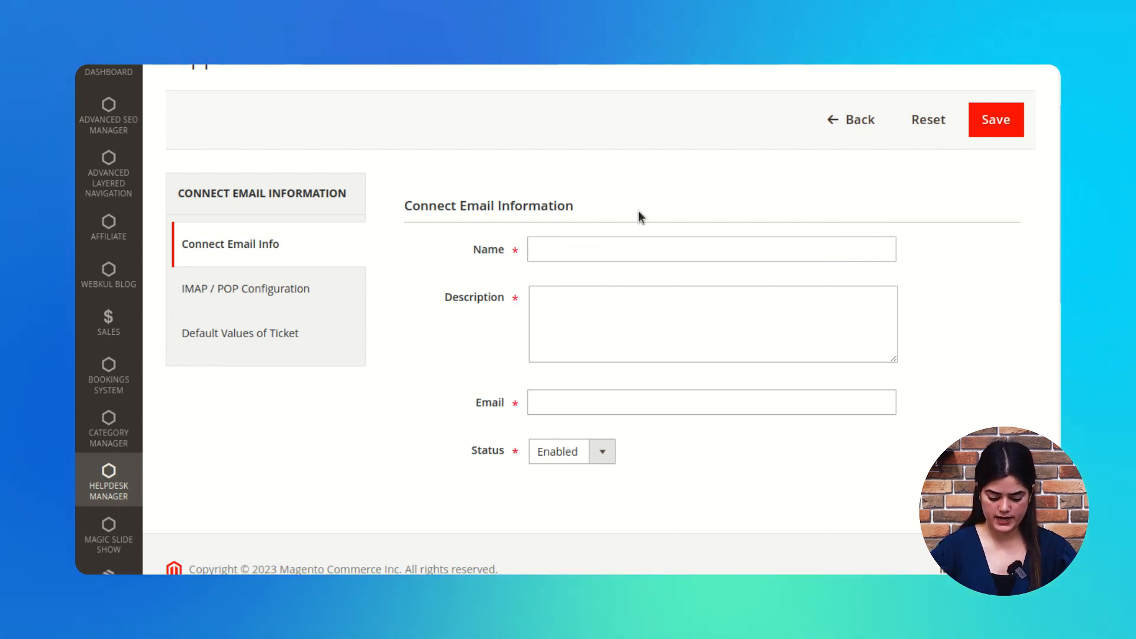
{"action": "left_click", "coordinate": [589, 252]}
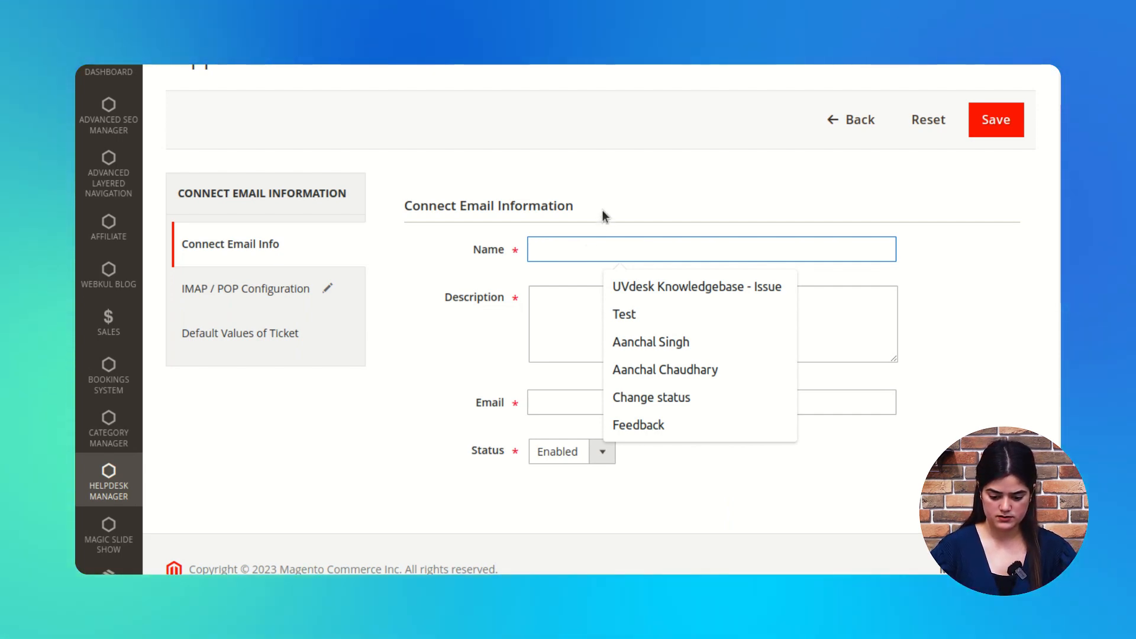
{"action": "type", "text": "New"}
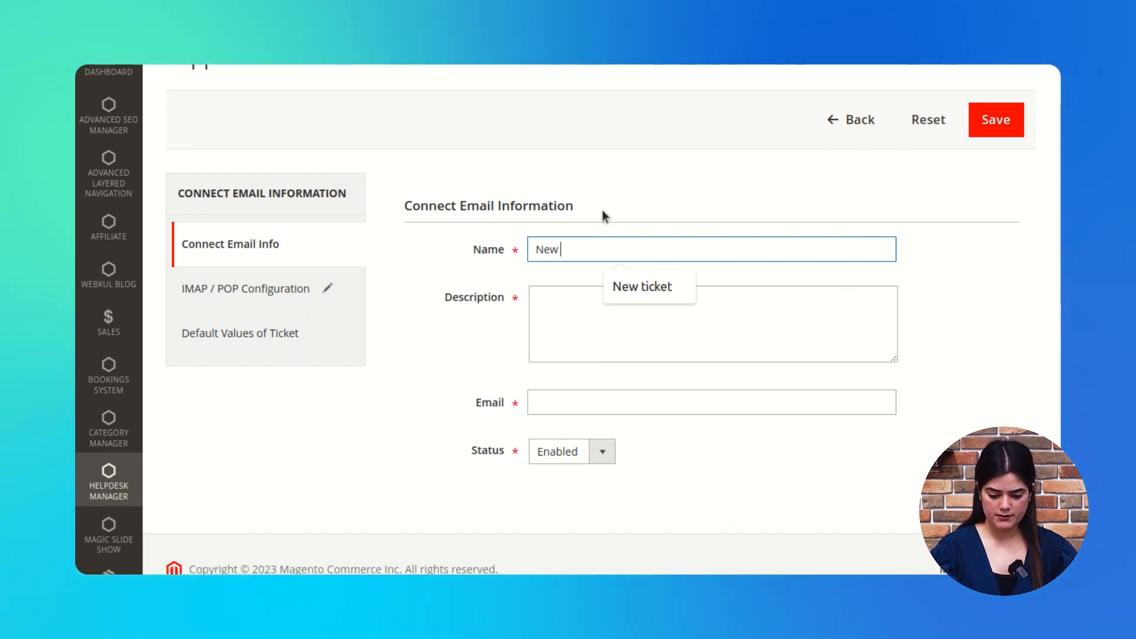
{"action": "type", "text": " ticket"}
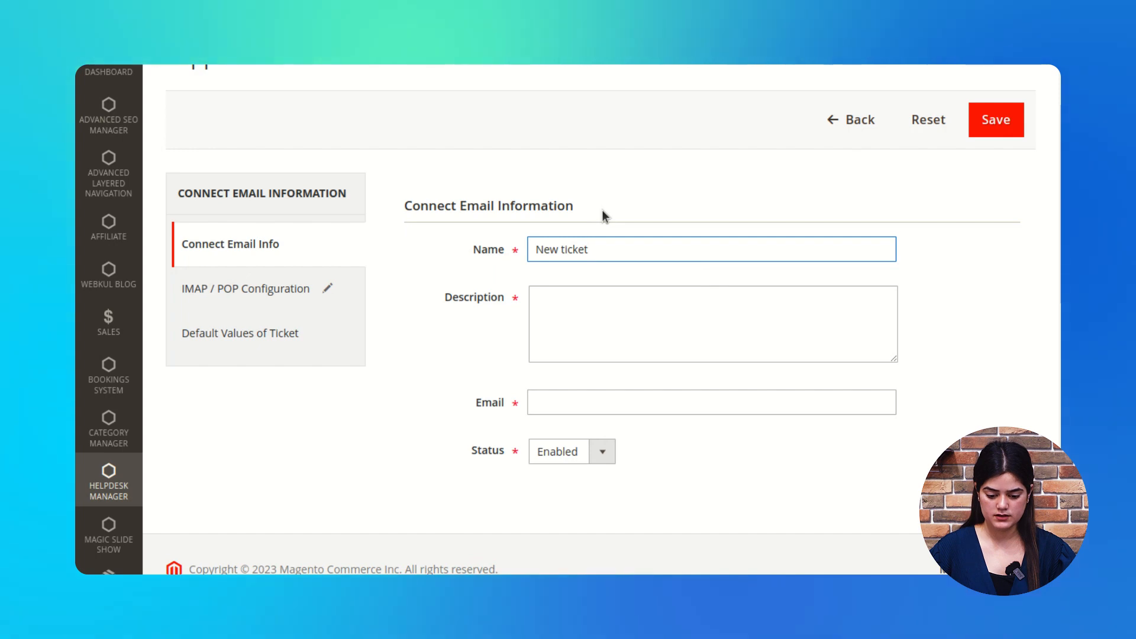
{"action": "left_click", "coordinate": [542, 318]}
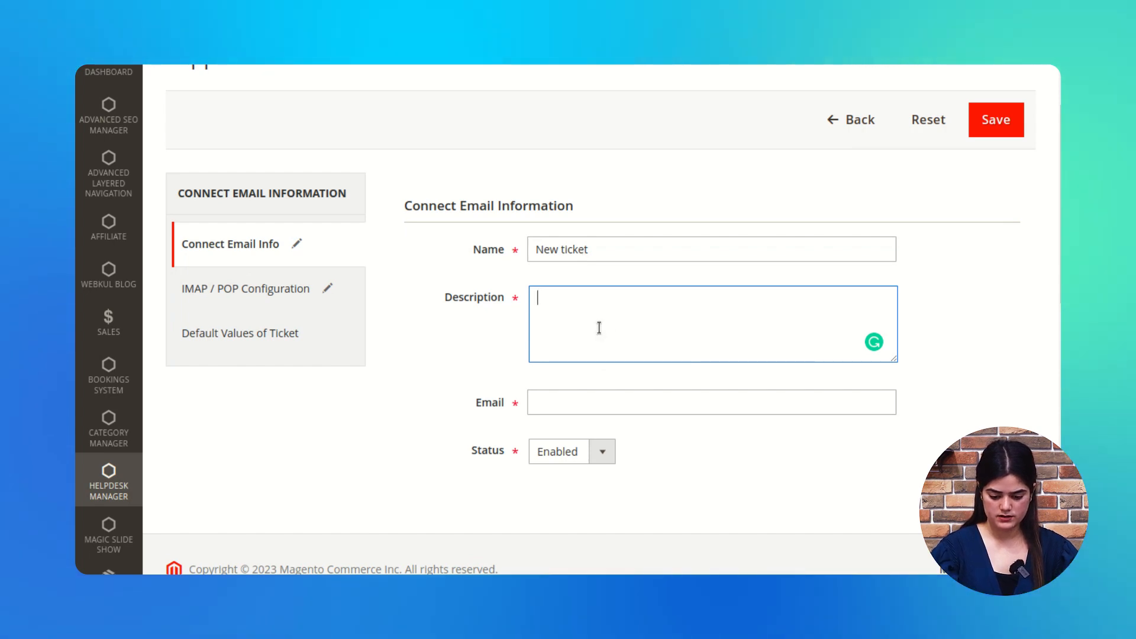
{"action": "type", "text": "New tick"}
{"action": "type", "text": "et has been generated"}
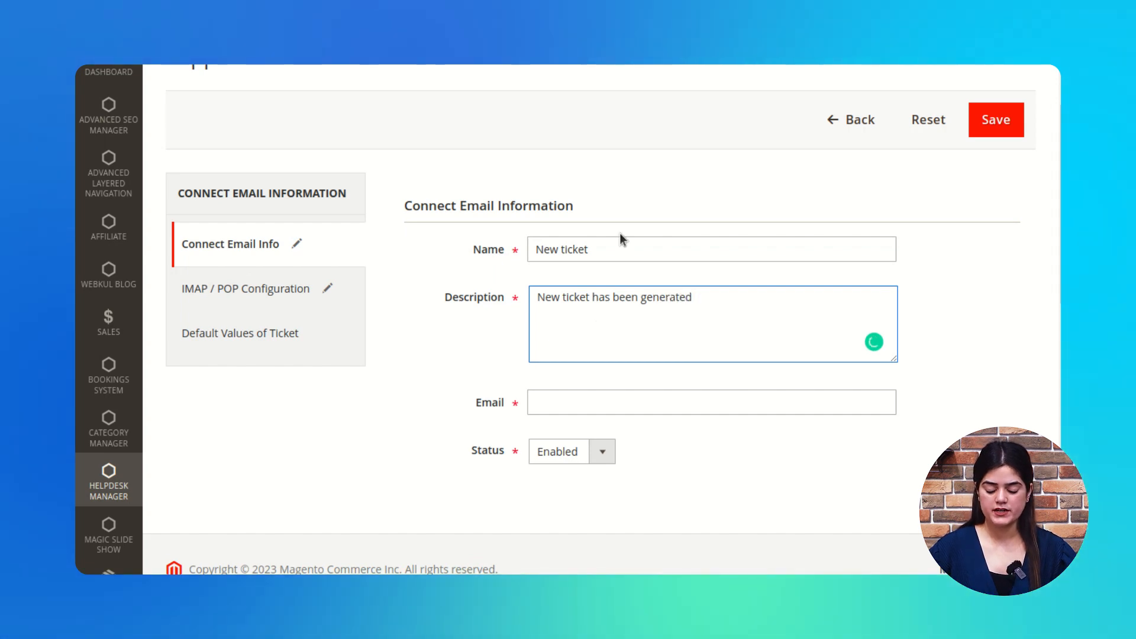
{"action": "scroll", "coordinate": [620, 274], "scroll_direction": "down", "scroll_amount": 3}
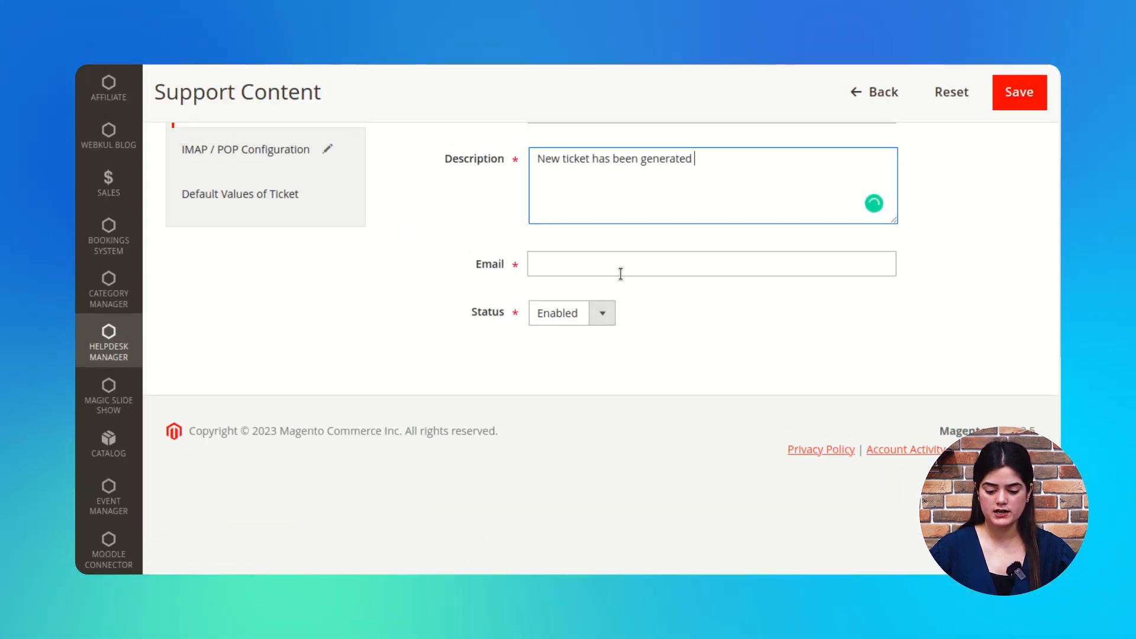
{"action": "scroll", "coordinate": [619, 271], "scroll_direction": "up", "scroll_amount": 2}
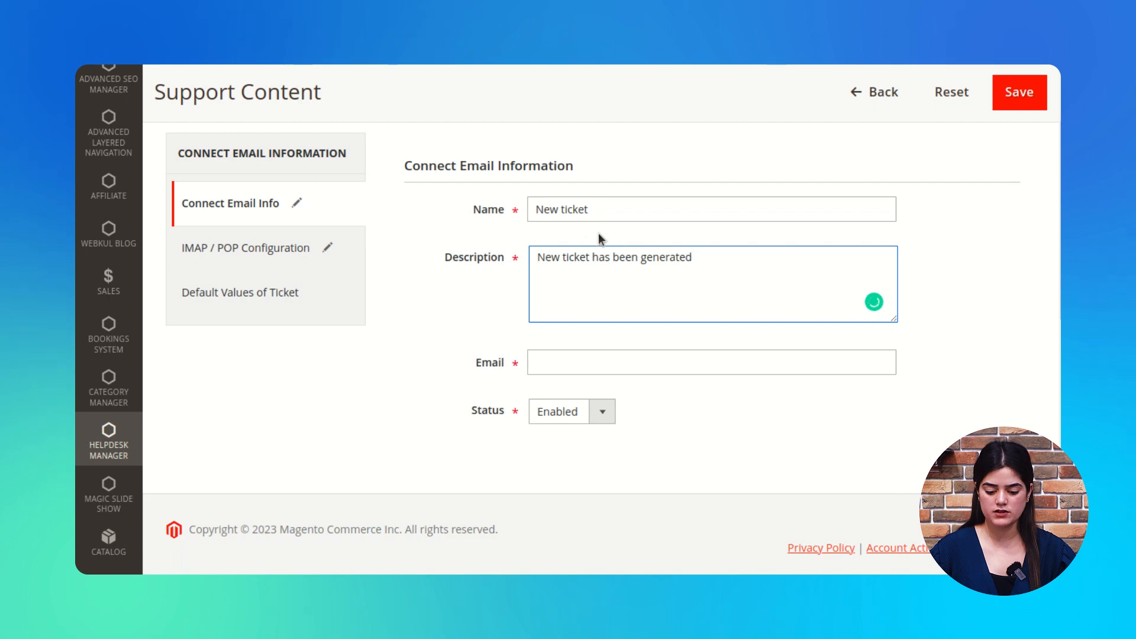
{"action": "left_click", "coordinate": [723, 406]}
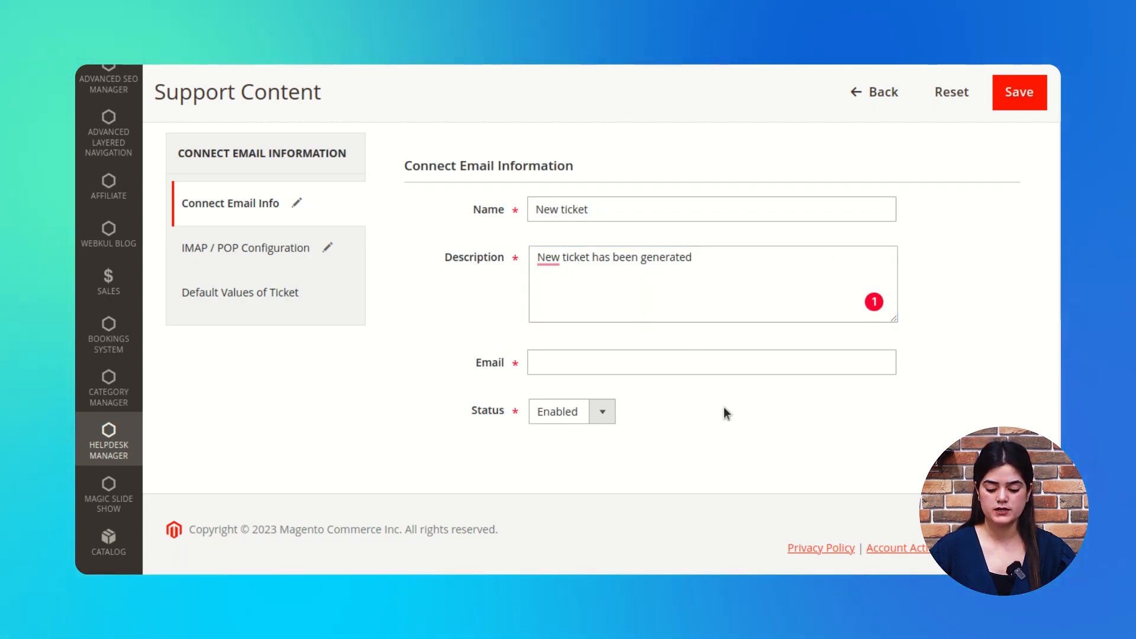
Step: Fill in the contact e-mail address using the saved autofill suggestion
{"action": "left_click", "coordinate": [623, 363]}
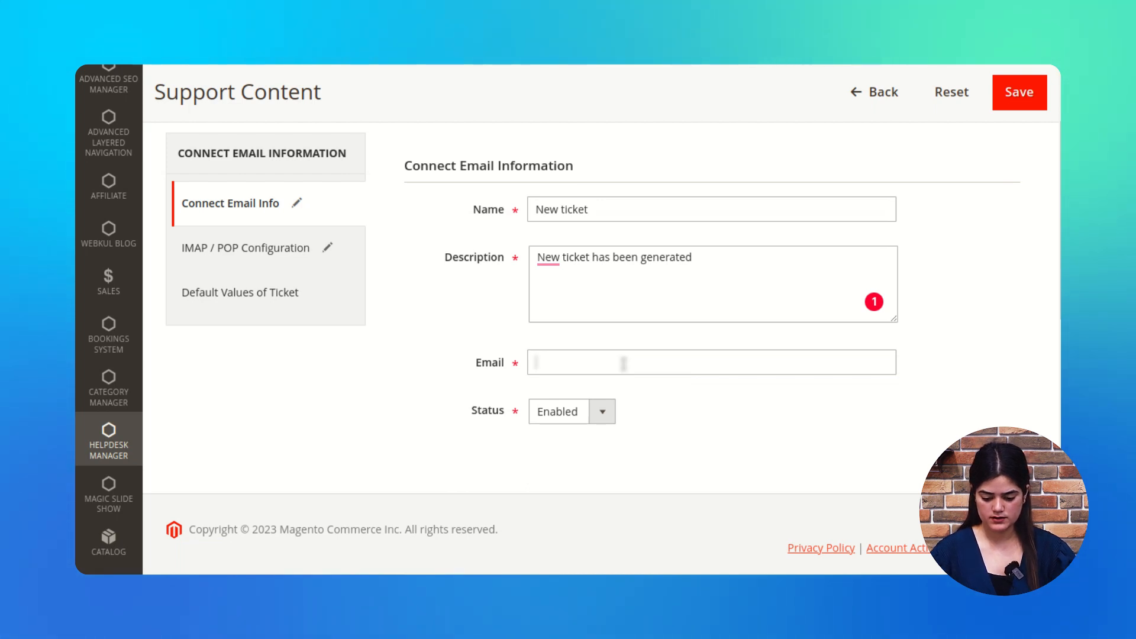
{"action": "left_click", "coordinate": [681, 407]}
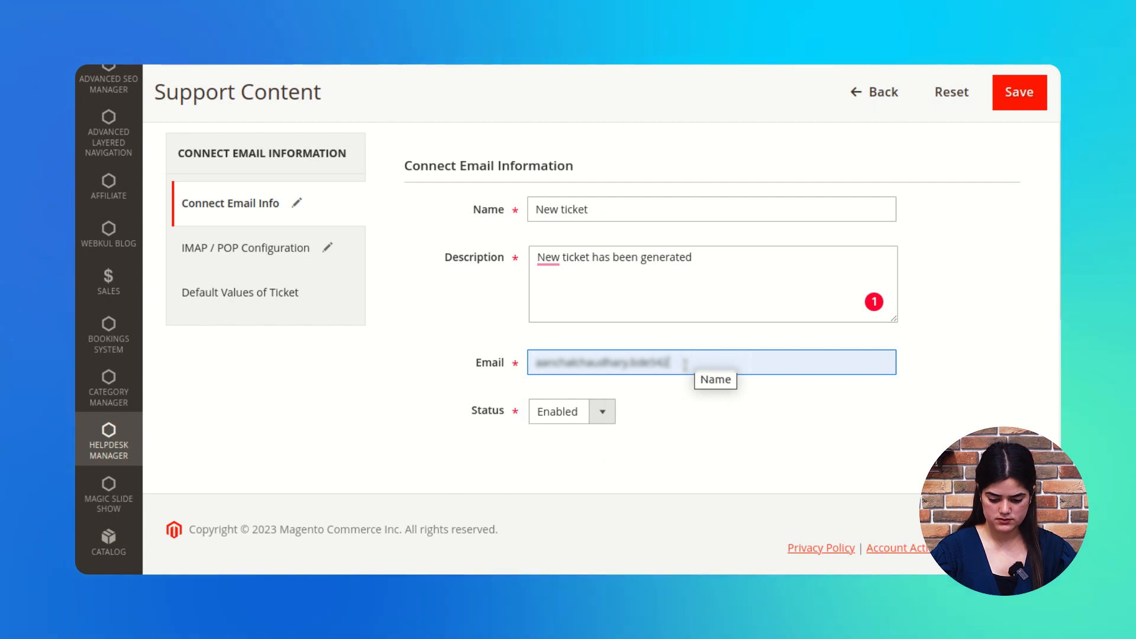
{"action": "type", "text": "@gmai"}
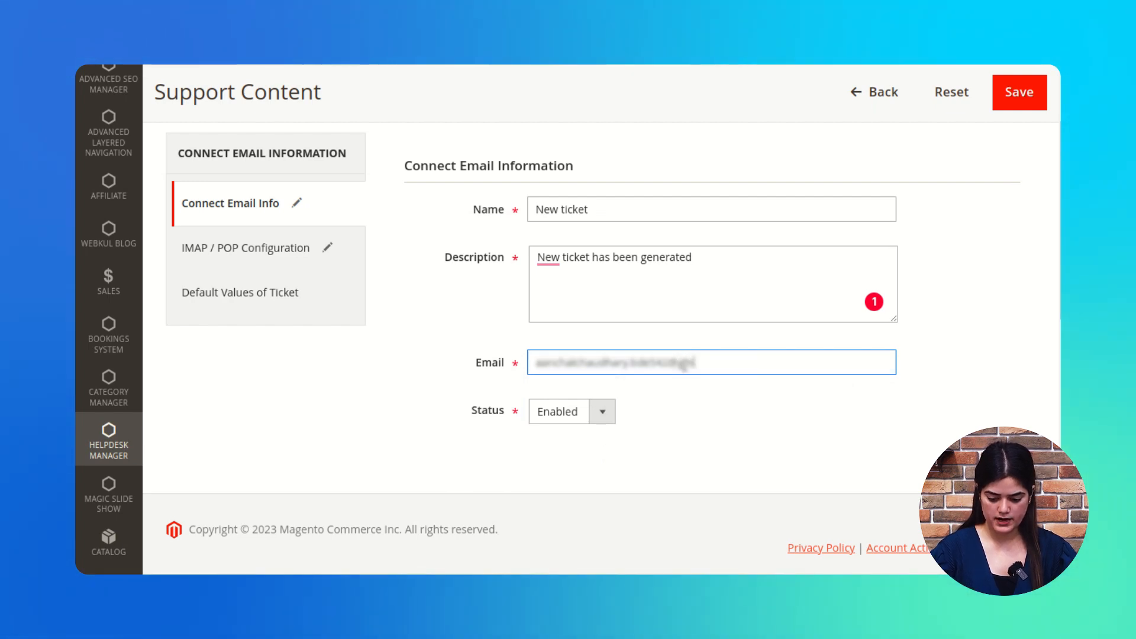
{"action": "type", "text": "l.c"}
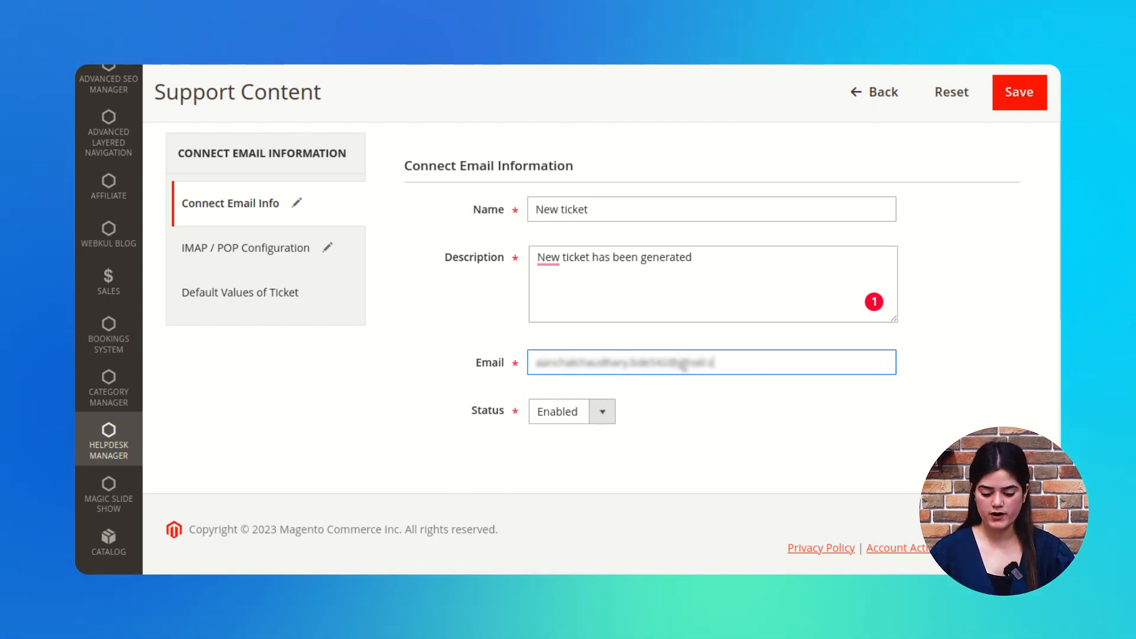
{"action": "type", "text": "om"}
{"action": "left_click", "coordinate": [673, 448]}
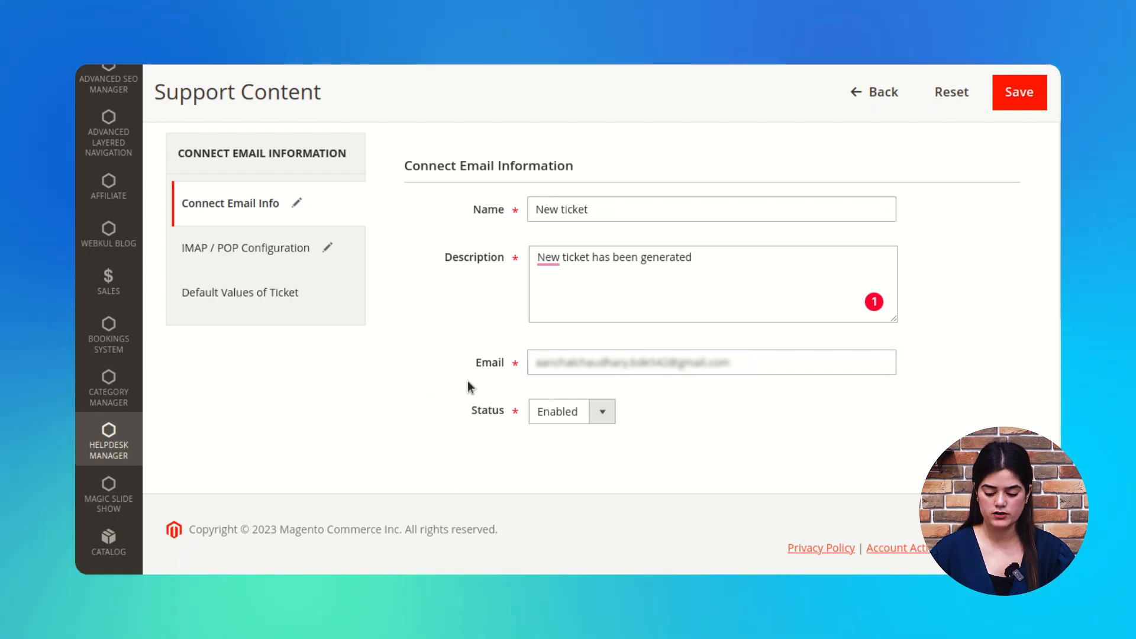
{"action": "scroll", "coordinate": [680, 385], "scroll_direction": "up", "scroll_amount": 1}
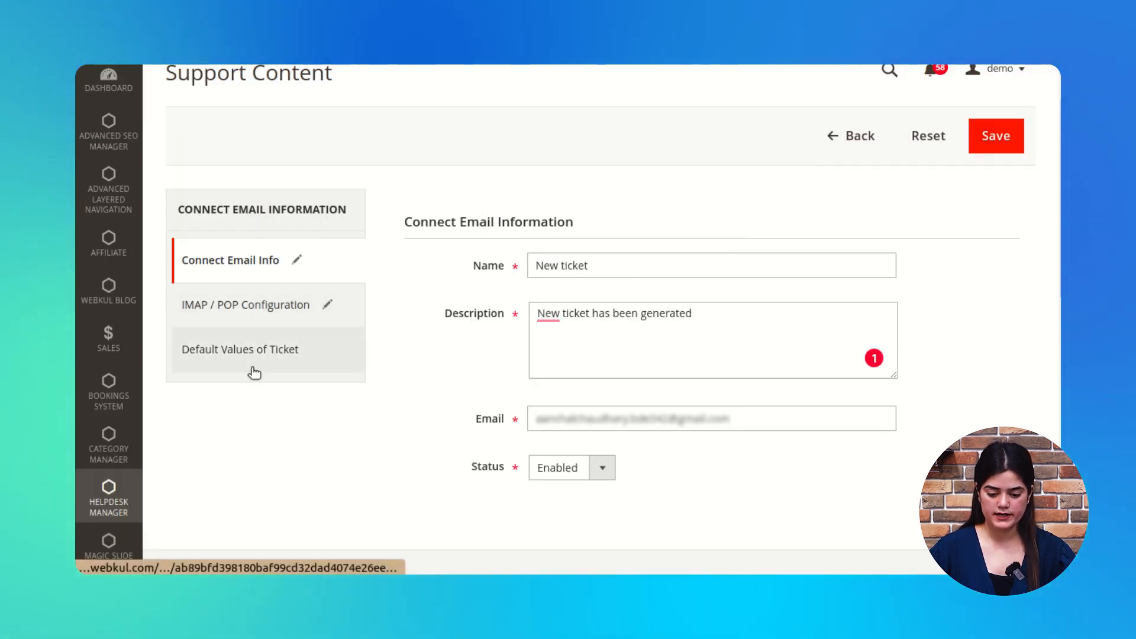
{"action": "left_click_drag", "start_coordinate": [414, 222], "coordinate": [589, 228]}
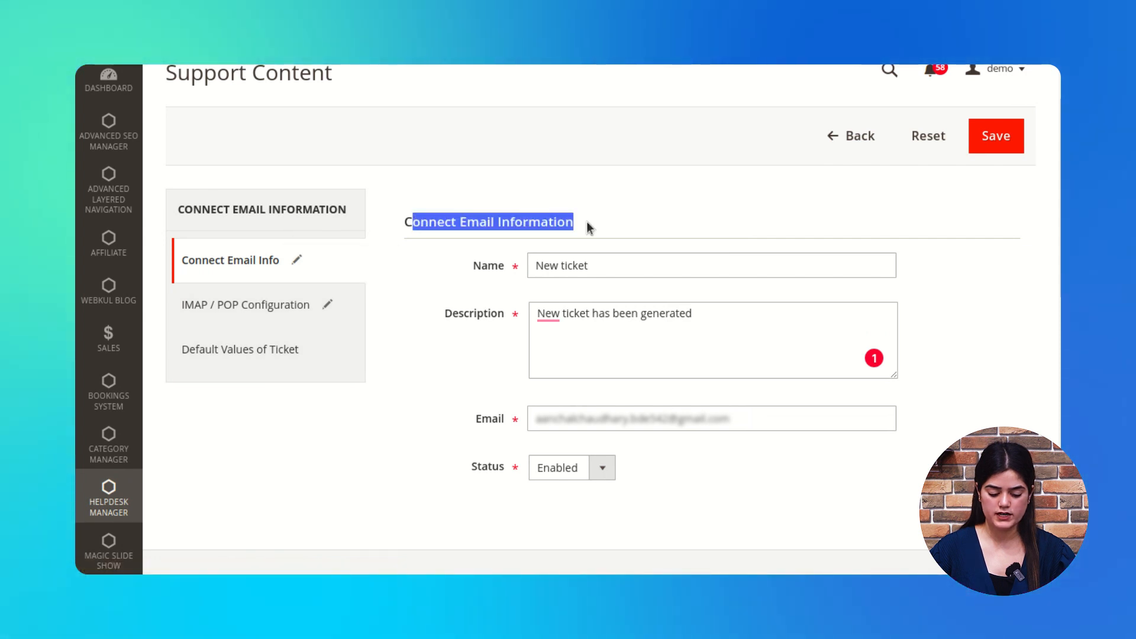
Step: Set the IMAP / POP host to host.com, port 996 and mailbox gmail
{"action": "left_click", "coordinate": [287, 306]}
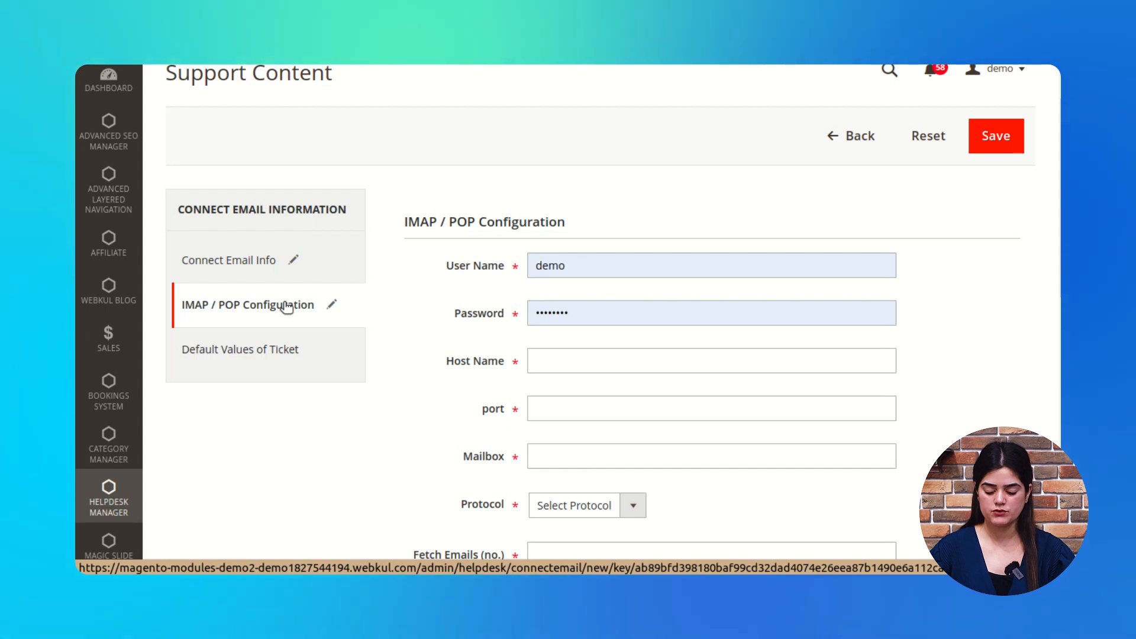
{"action": "scroll", "coordinate": [619, 340], "scroll_direction": "down", "scroll_amount": 3}
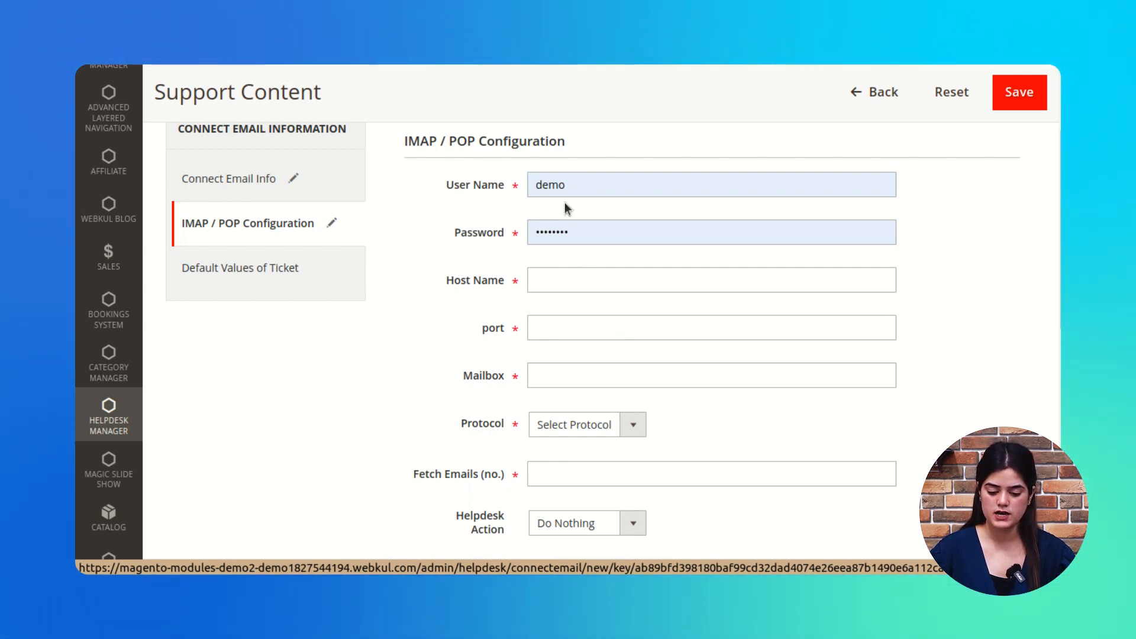
{"action": "left_click", "coordinate": [591, 283]}
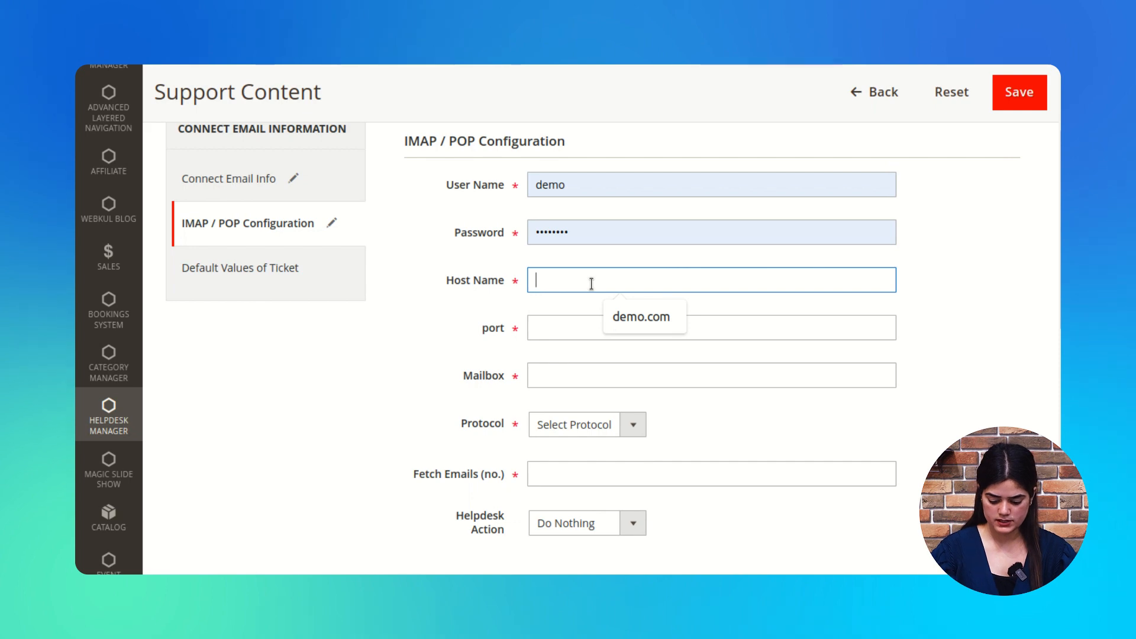
{"action": "type", "text": "host.com"}
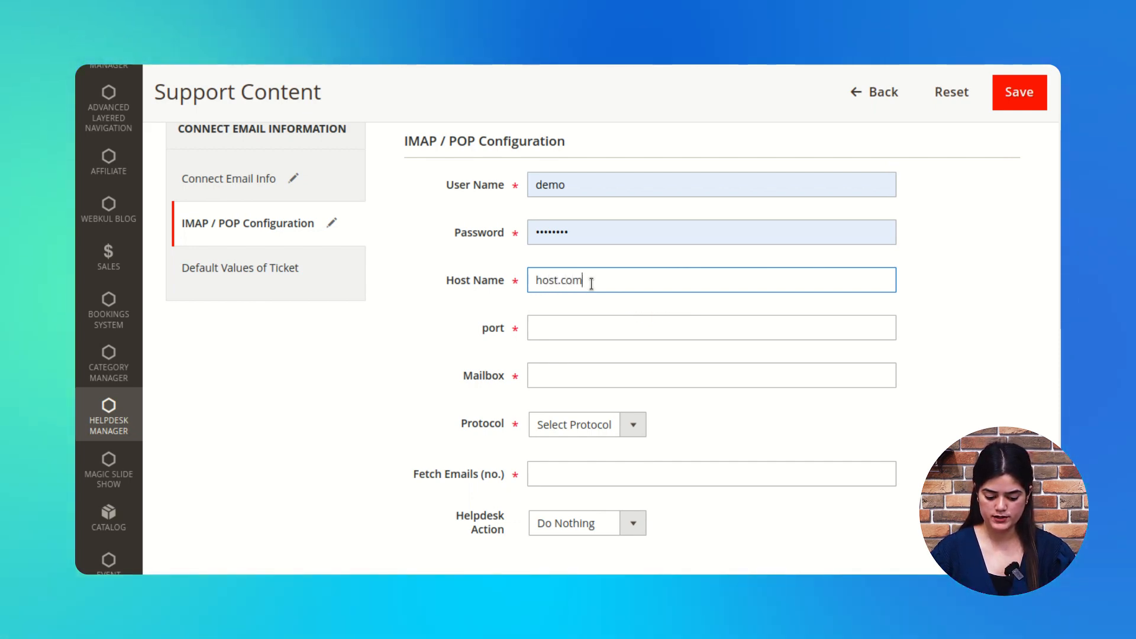
{"action": "left_click", "coordinate": [611, 328]}
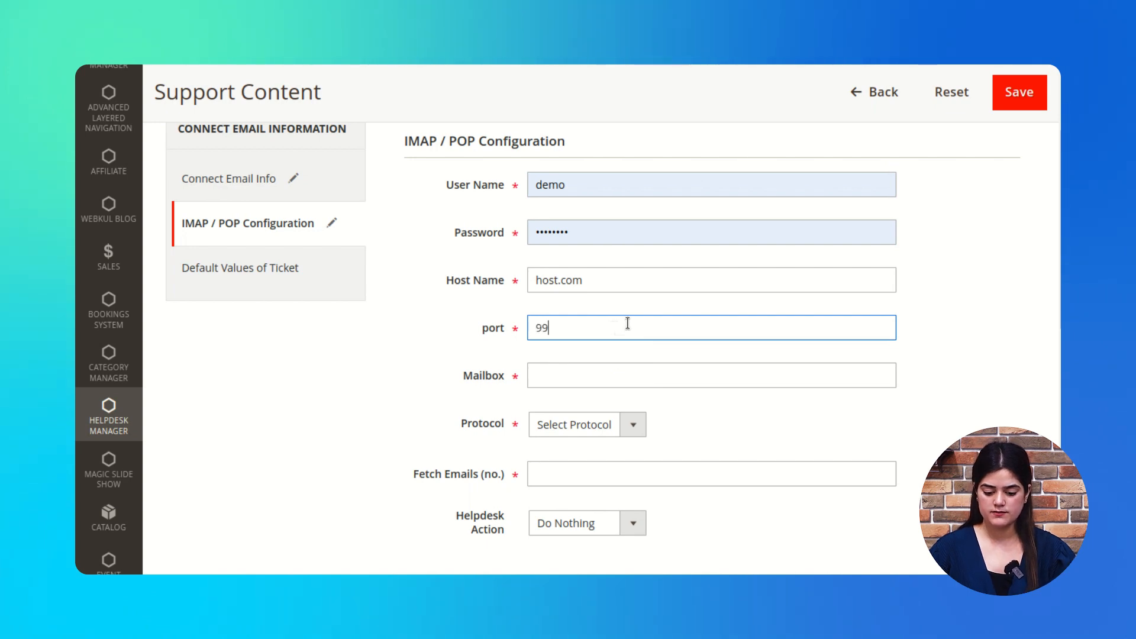
{"action": "left_click", "coordinate": [707, 380]}
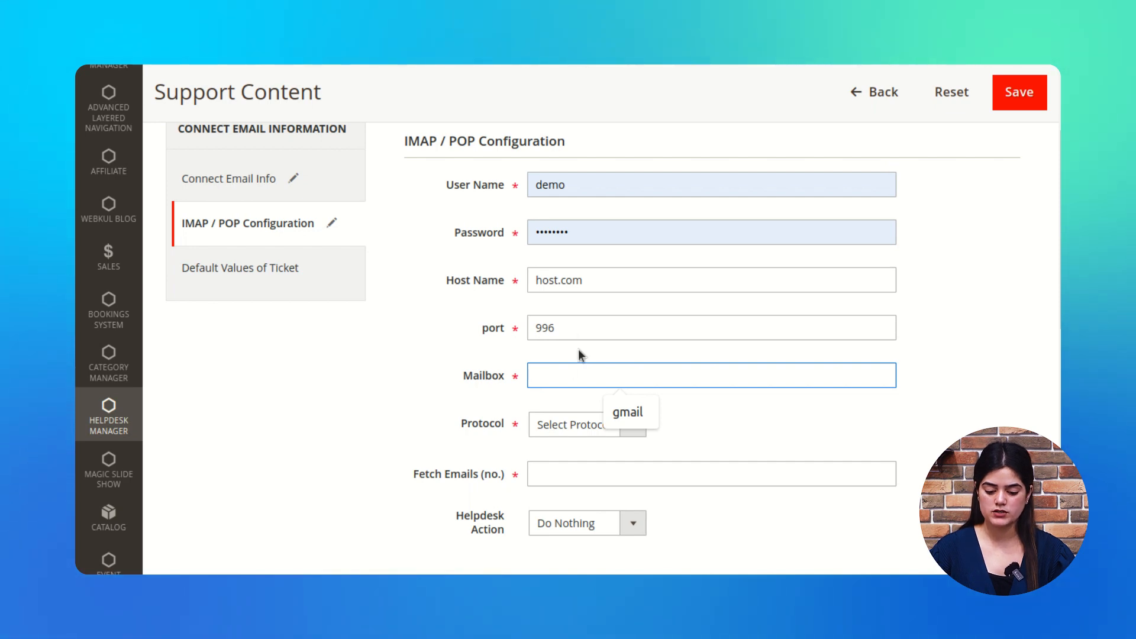
{"action": "scroll", "coordinate": [864, 379], "scroll_direction": "down", "scroll_amount": 1}
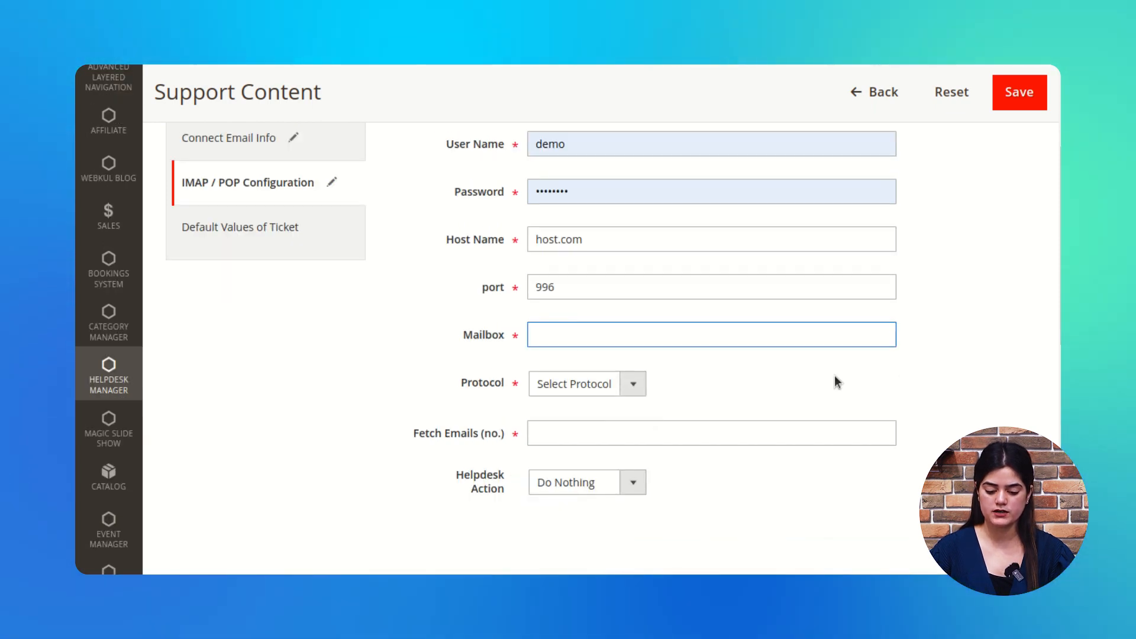
{"action": "left_click", "coordinate": [616, 336]}
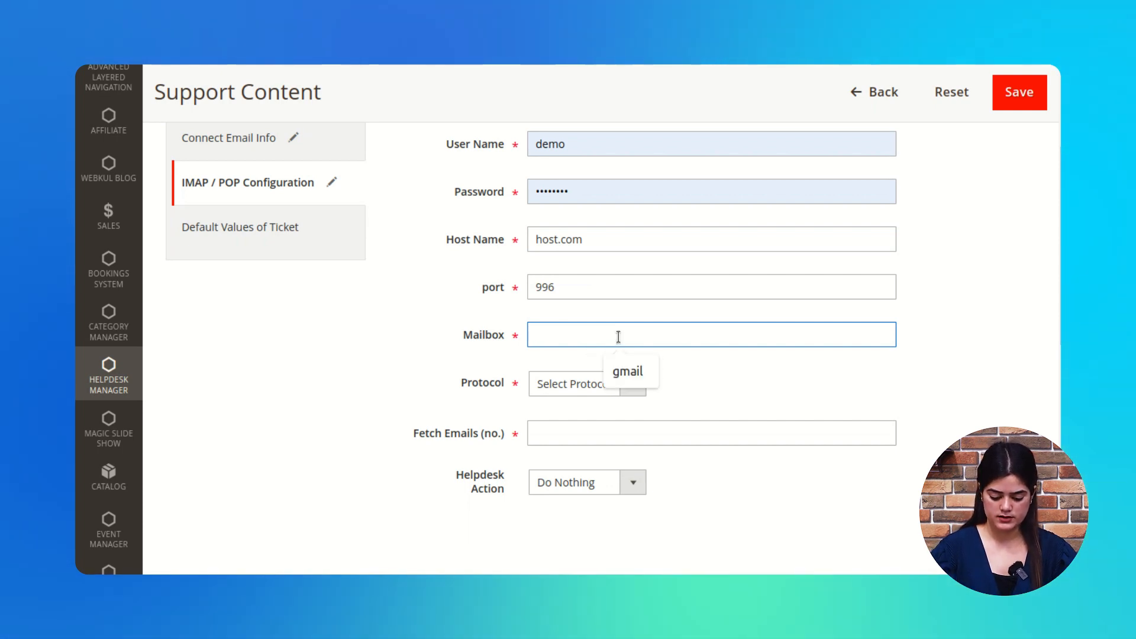
{"action": "type", "text": "gmail"}
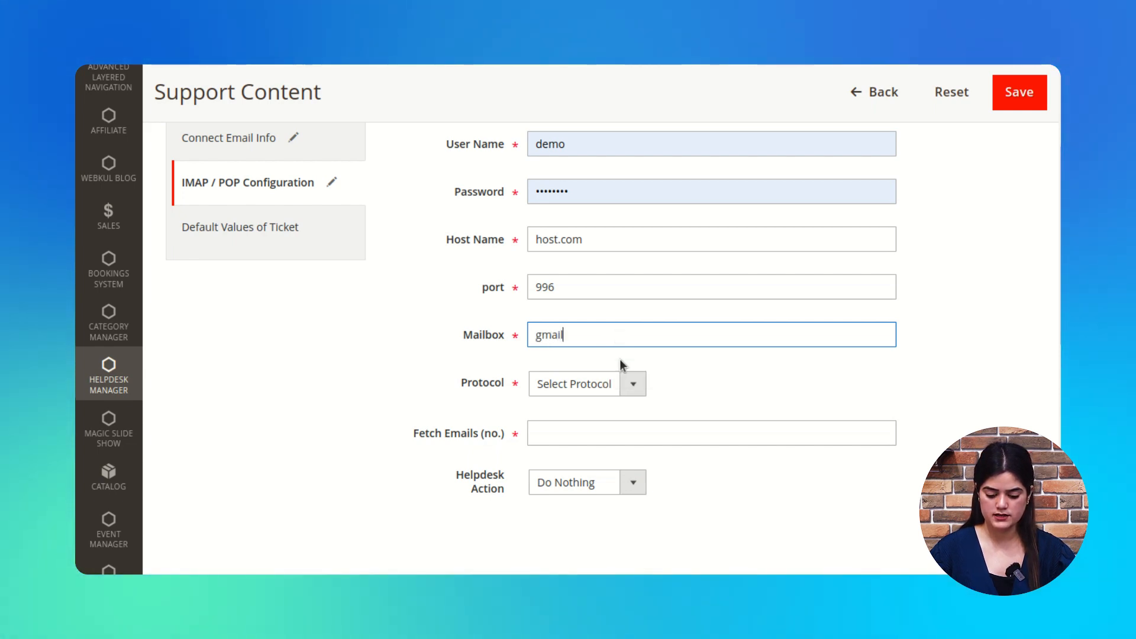
Step: Choose IMAP protocol, fetch 50 e-mails, and move fetched mail to the Inbox folder
{"action": "left_click", "coordinate": [630, 385]}
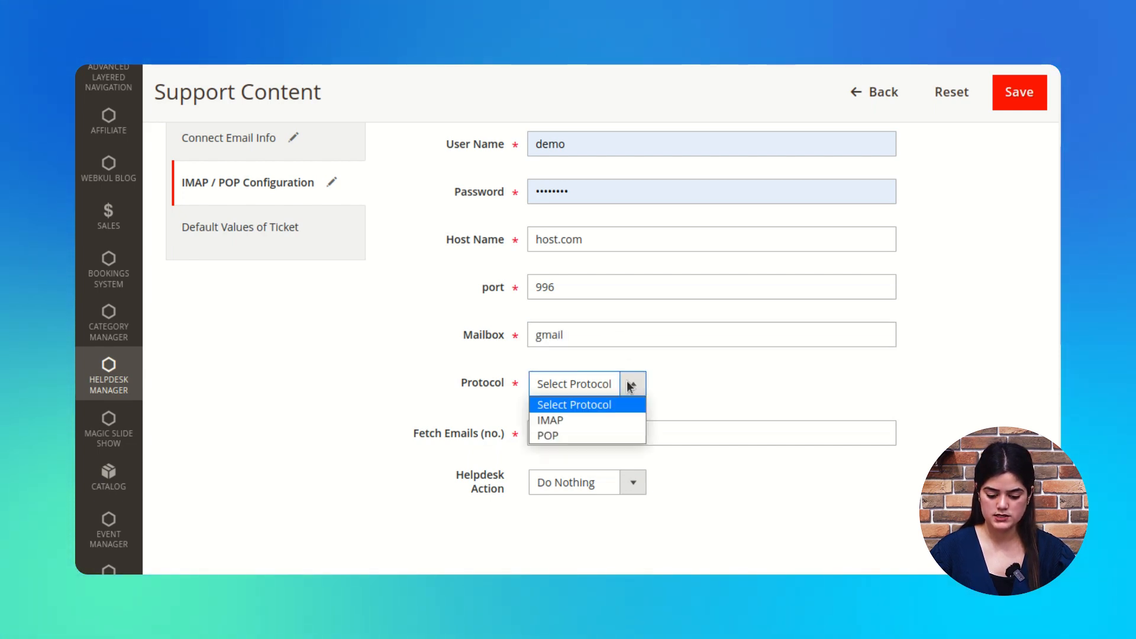
{"action": "left_click", "coordinate": [565, 419]}
{"action": "scroll", "coordinate": [689, 354], "scroll_direction": "down", "scroll_amount": 2}
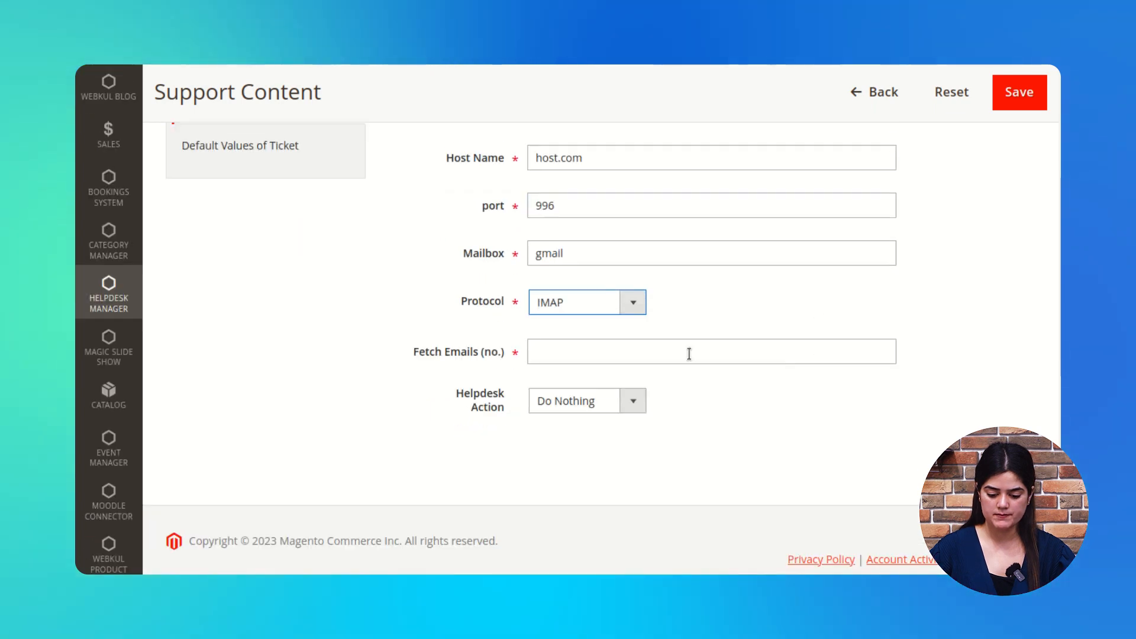
{"action": "left_click", "coordinate": [587, 357]}
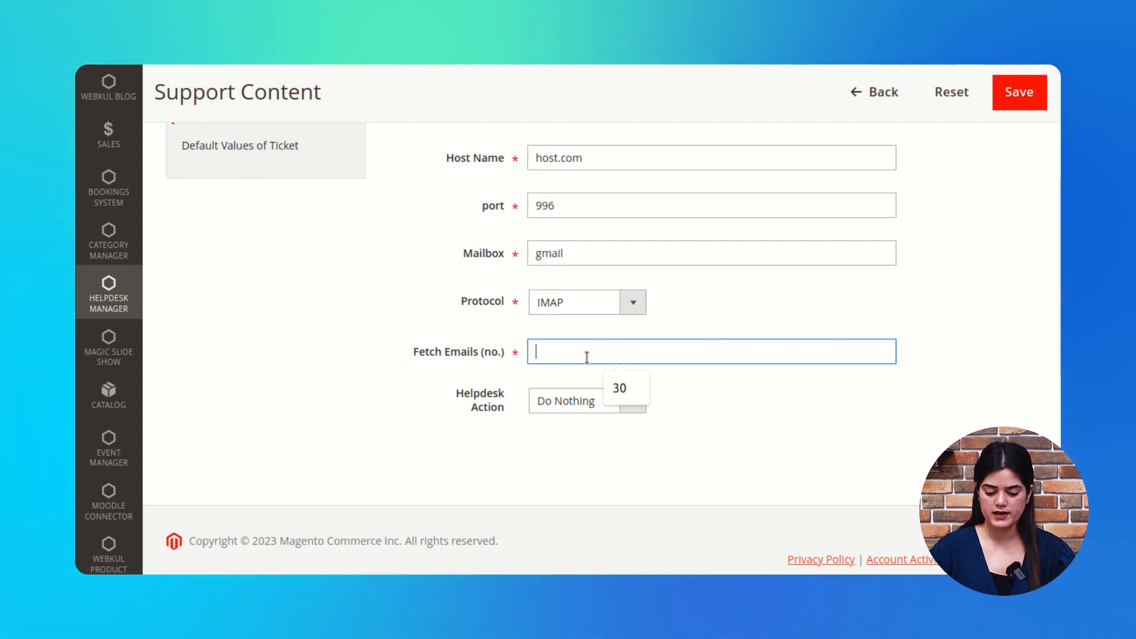
{"action": "type", "text": "50"}
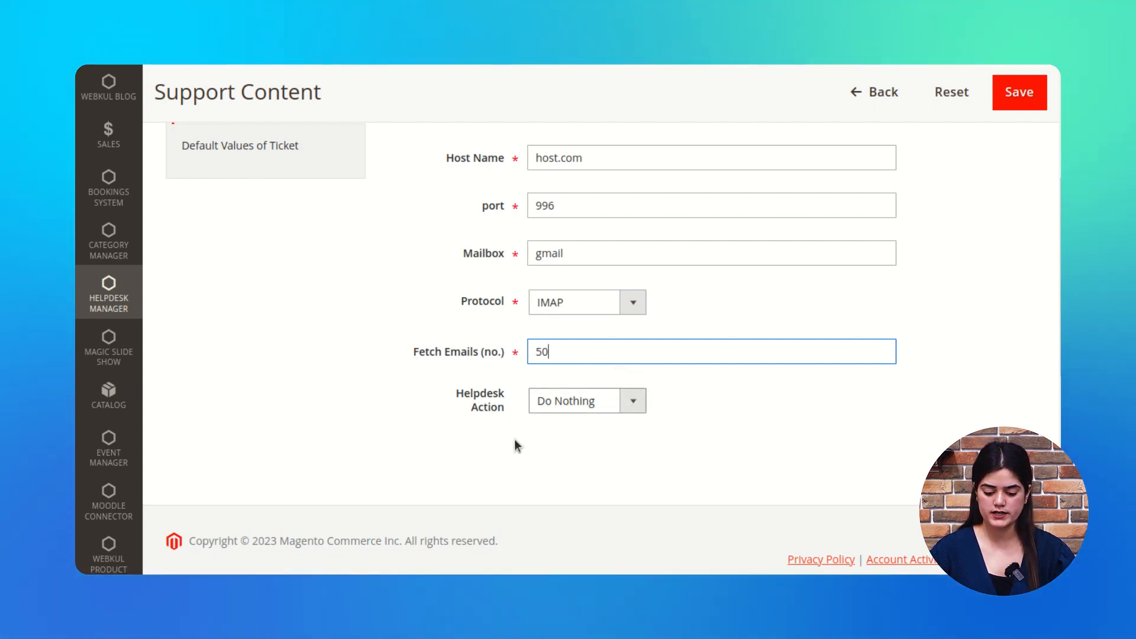
{"action": "left_click", "coordinate": [634, 401]}
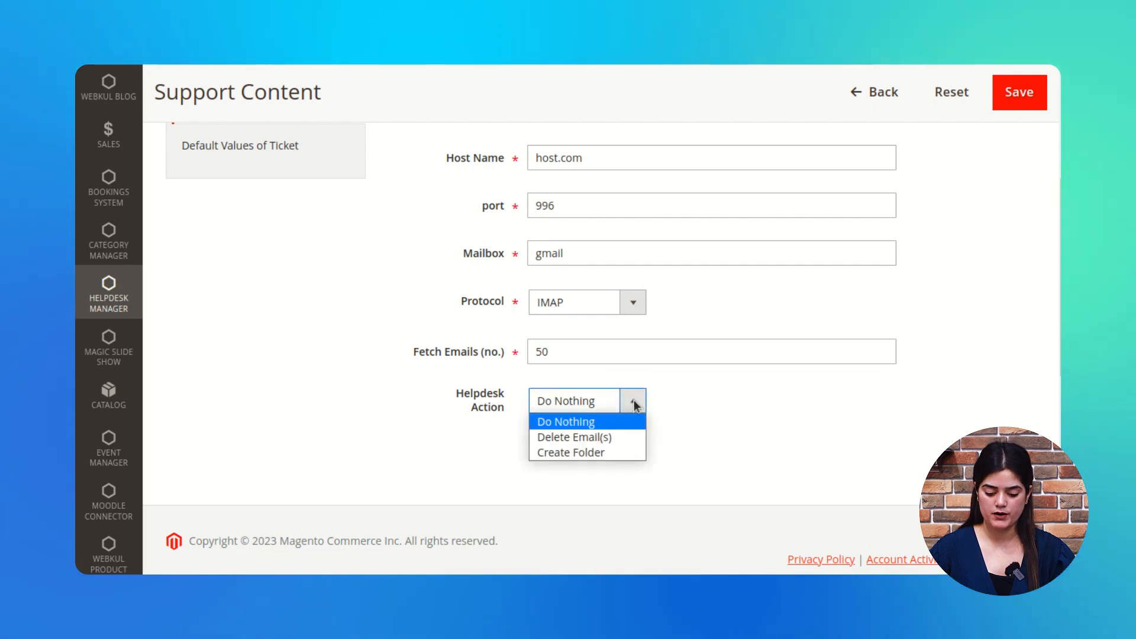
{"action": "left_click", "coordinate": [608, 452]}
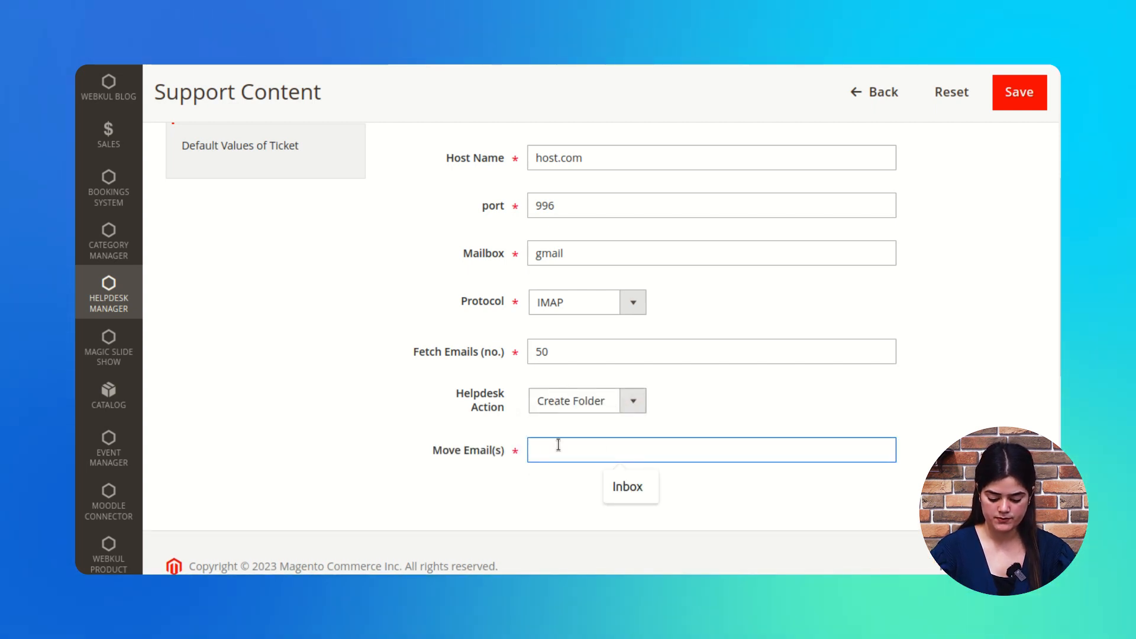
{"action": "type", "text": "Inbox folder"}
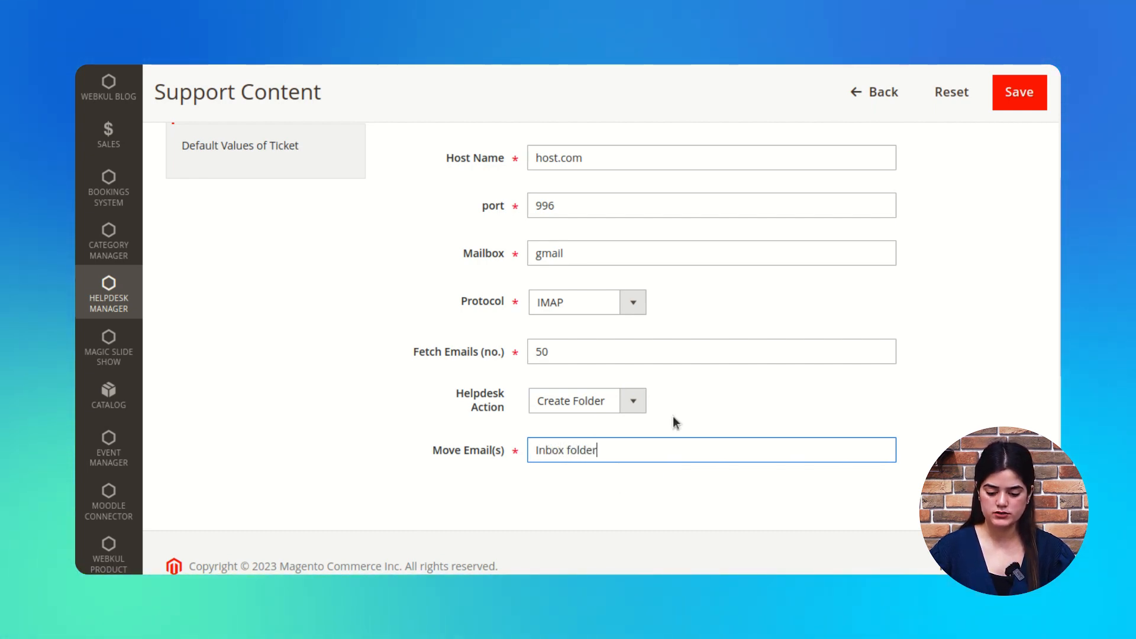
{"action": "scroll", "coordinate": [381, 460], "scroll_direction": "up", "scroll_amount": 4}
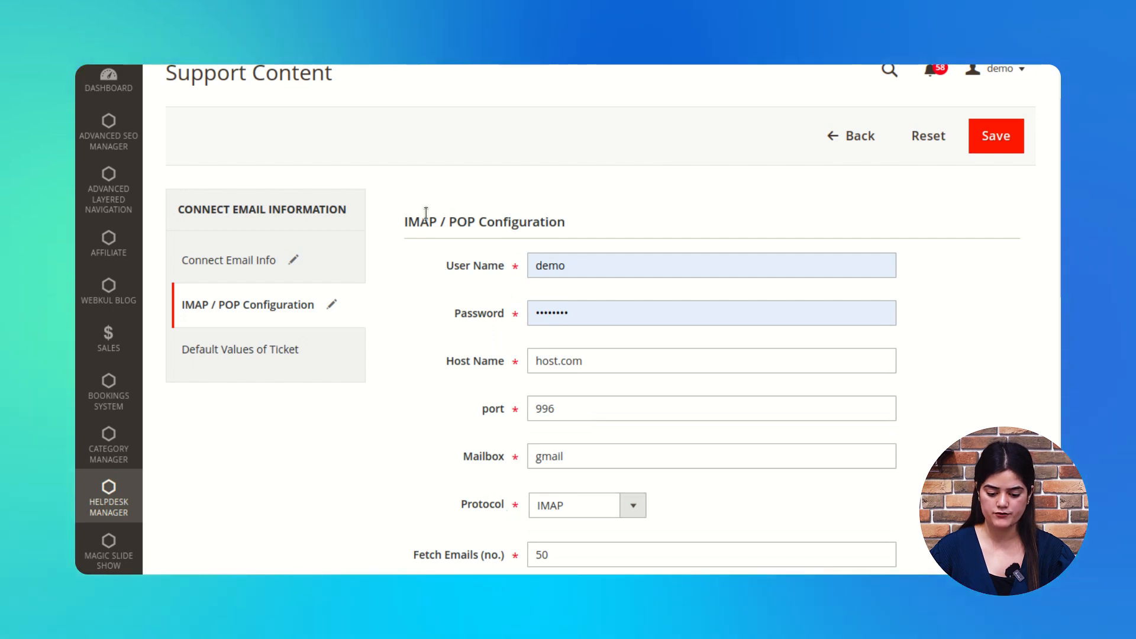
{"action": "left_click_drag", "start_coordinate": [421, 222], "coordinate": [404, 222]}
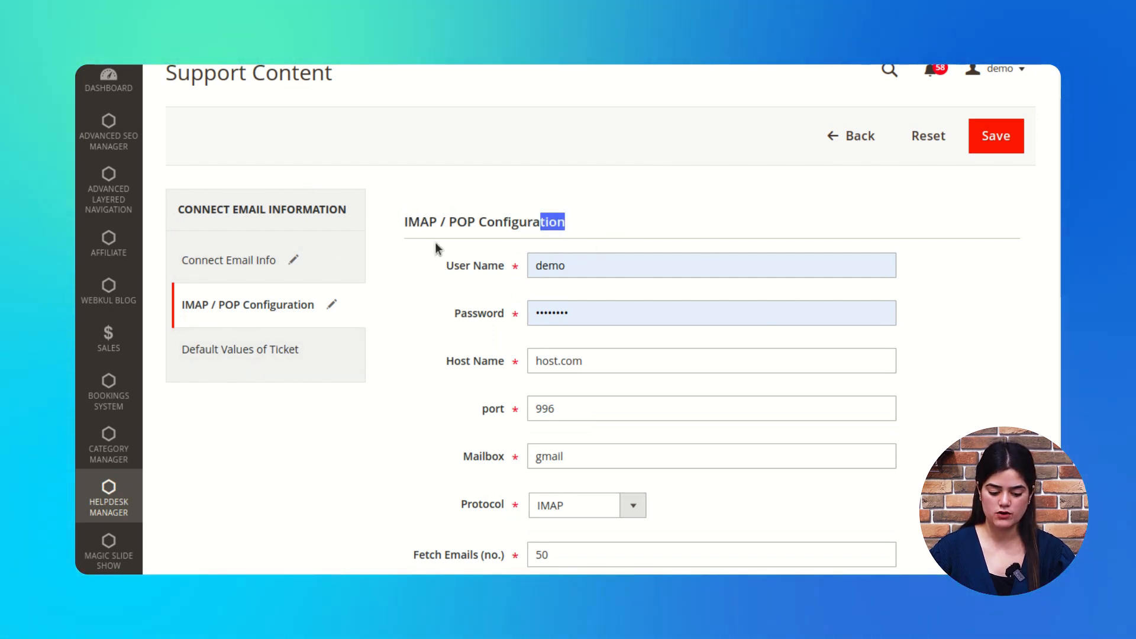
{"action": "left_click", "coordinate": [275, 351]}
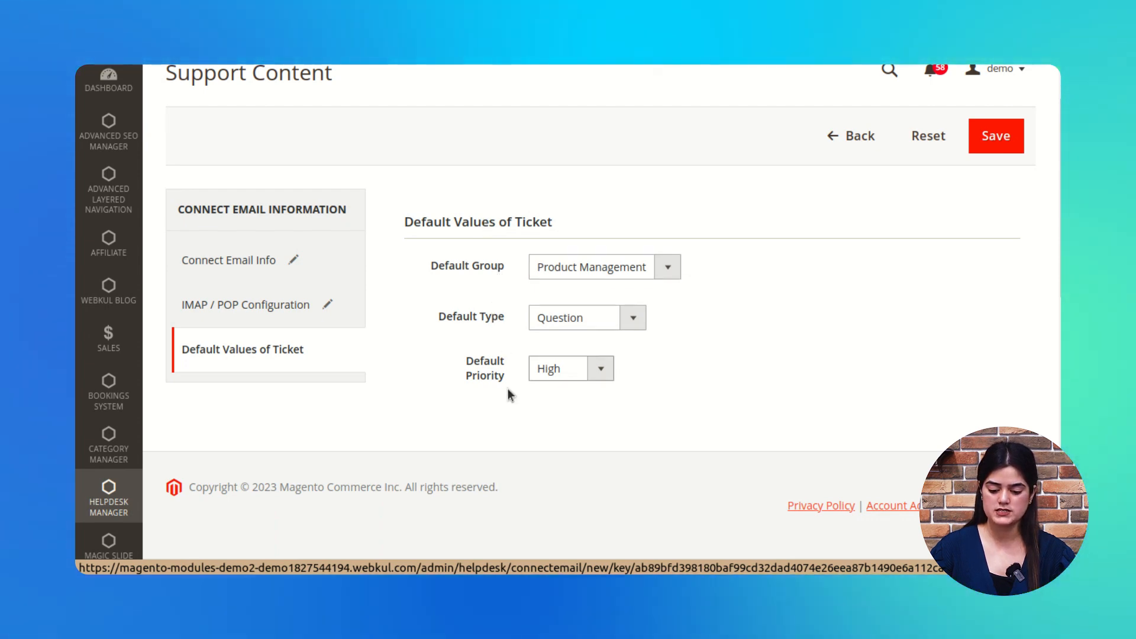
Step: Change the default ticket group from Product Management to Sales
{"action": "left_click", "coordinate": [671, 271]}
{"action": "left_click", "coordinate": [671, 271]}
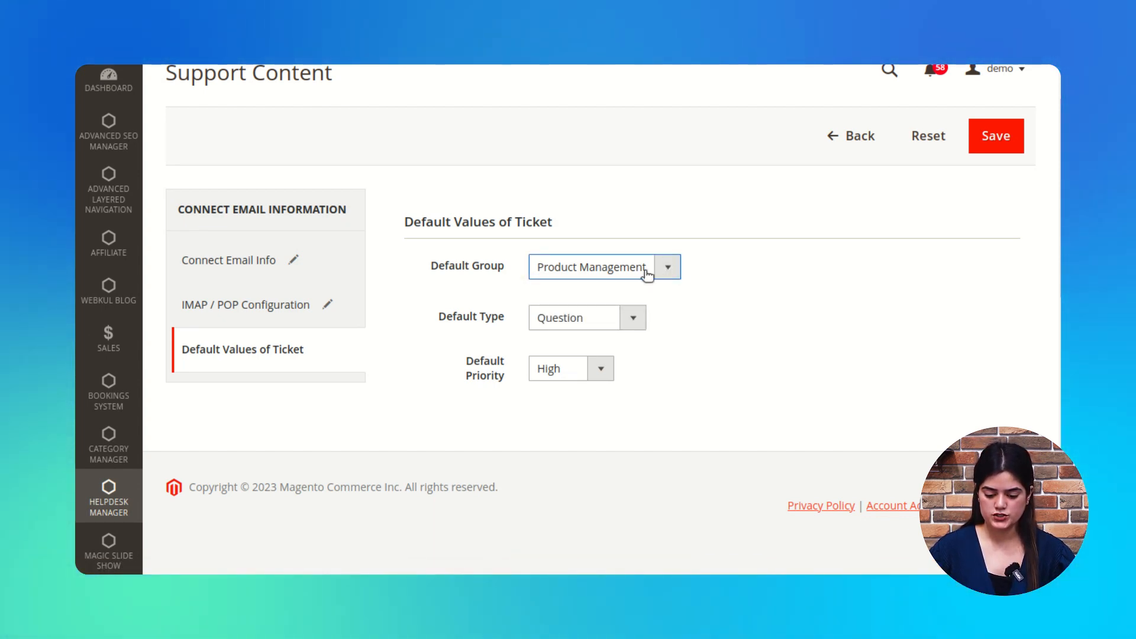
{"action": "left_click", "coordinate": [648, 274]}
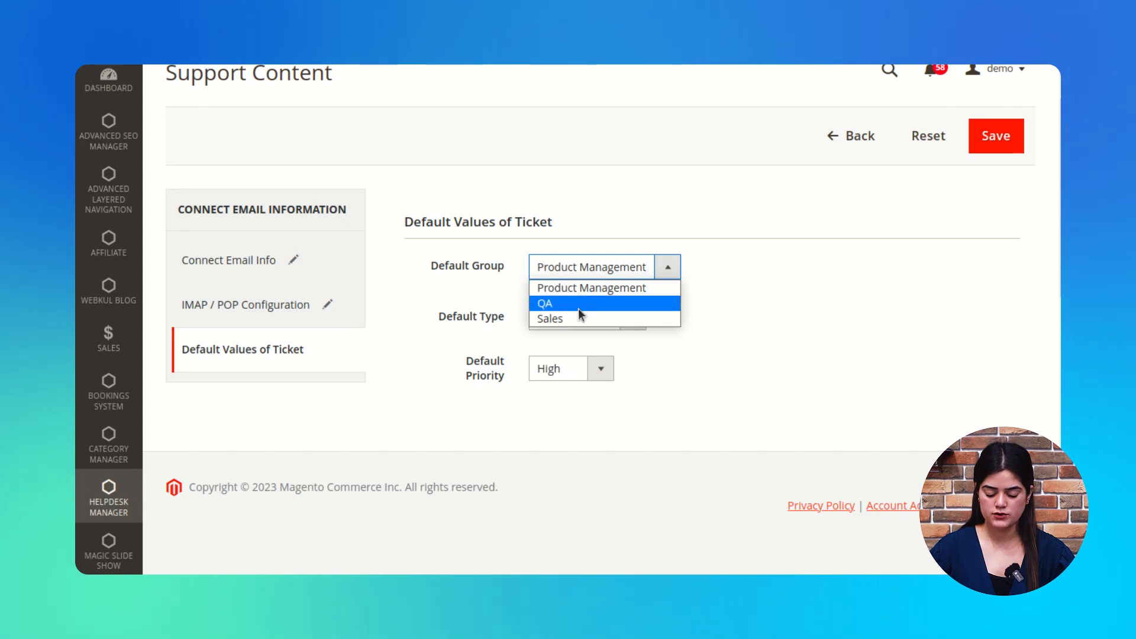
{"action": "left_click", "coordinate": [610, 320]}
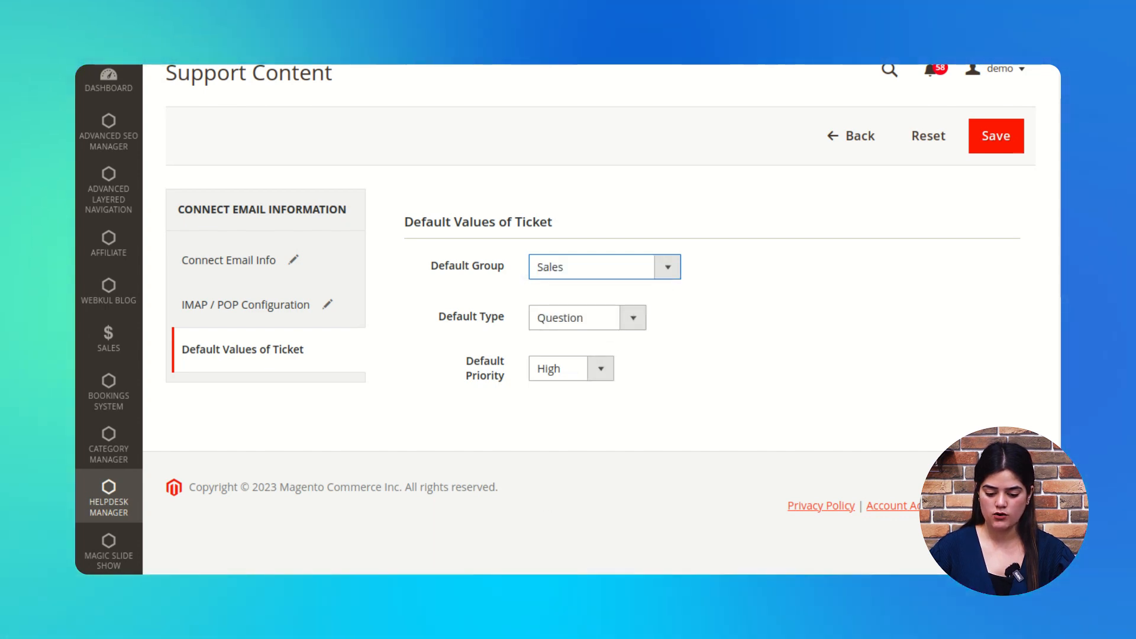
{"action": "scroll", "coordinate": [458, 487], "scroll_direction": "up", "scroll_amount": 1}
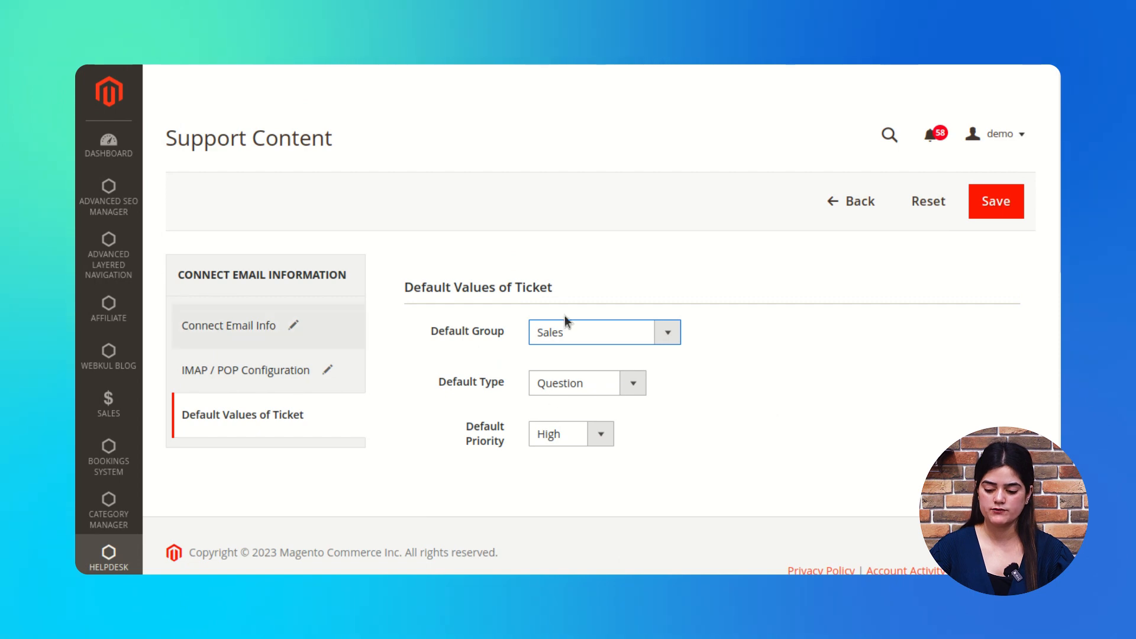
Step: Save the New ticket connected email and open the Helpdesk Manager menu
{"action": "left_click", "coordinate": [1014, 218]}
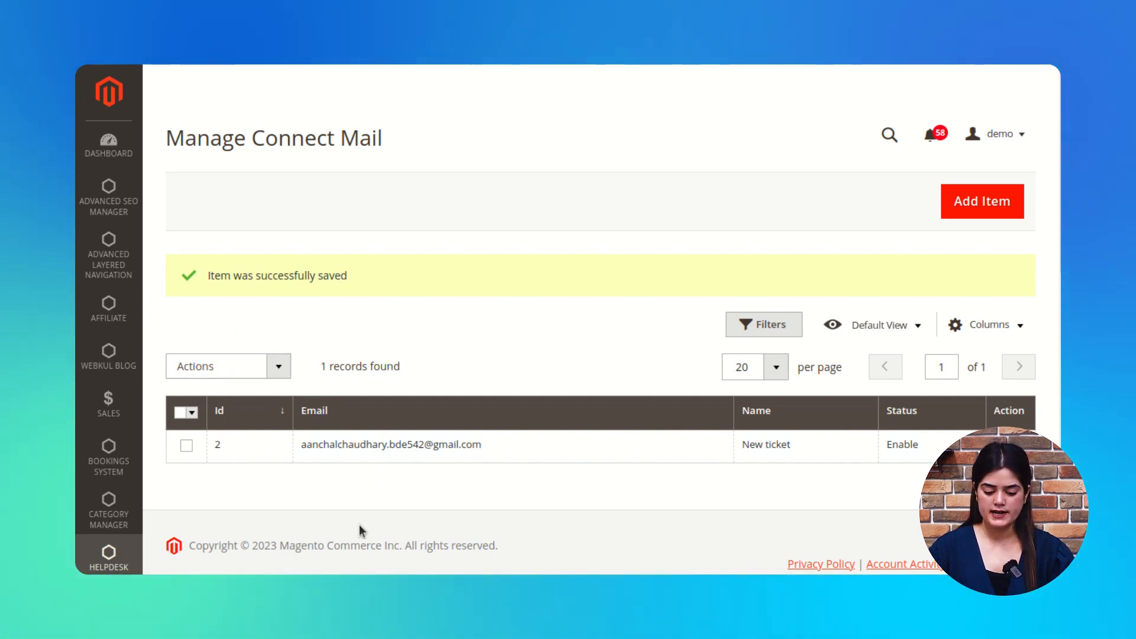
{"action": "left_click", "coordinate": [123, 566]}
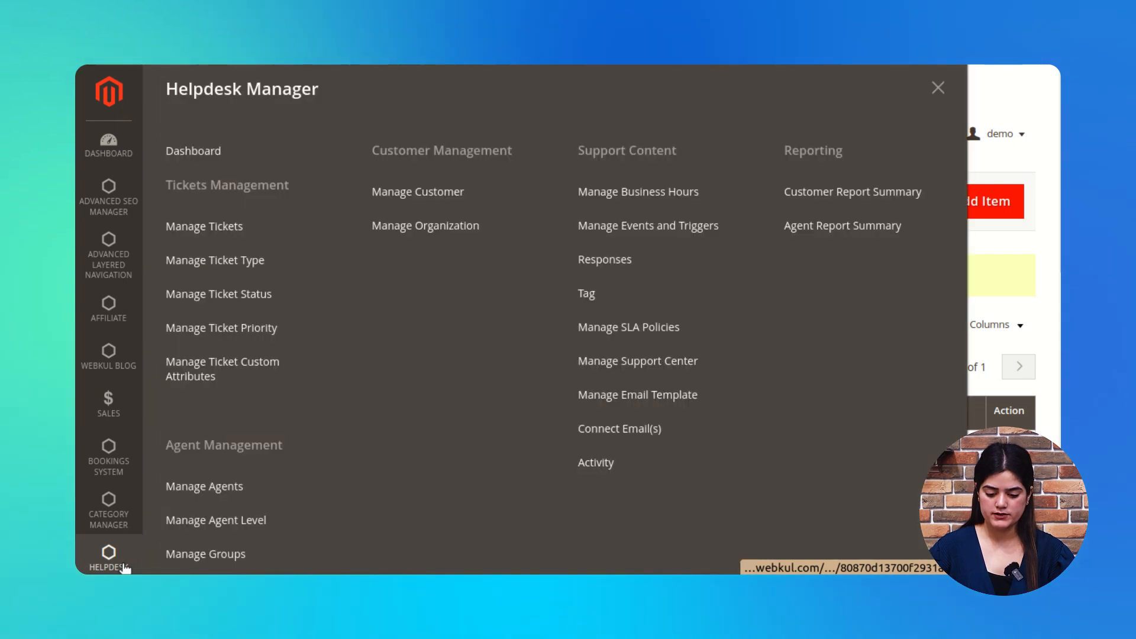
Step: Review the Activity log's 26 ticket and reply records, then reopen Helpdesk Manager navigation
{"action": "left_click", "coordinate": [588, 470]}
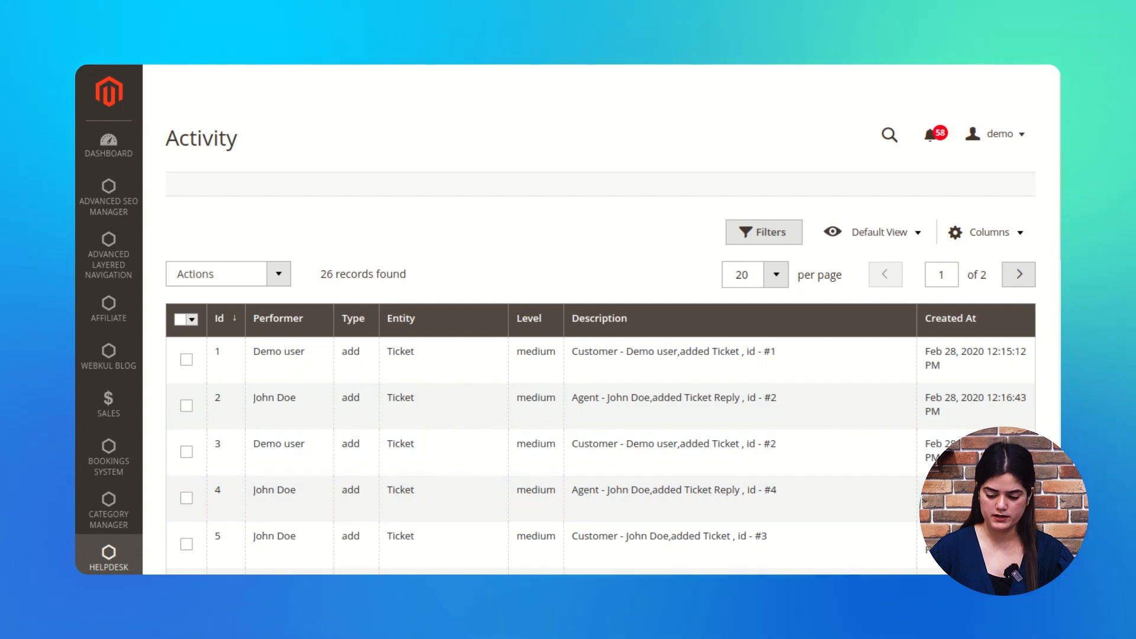
{"action": "scroll", "coordinate": [598, 485], "scroll_direction": "down", "scroll_amount": 1}
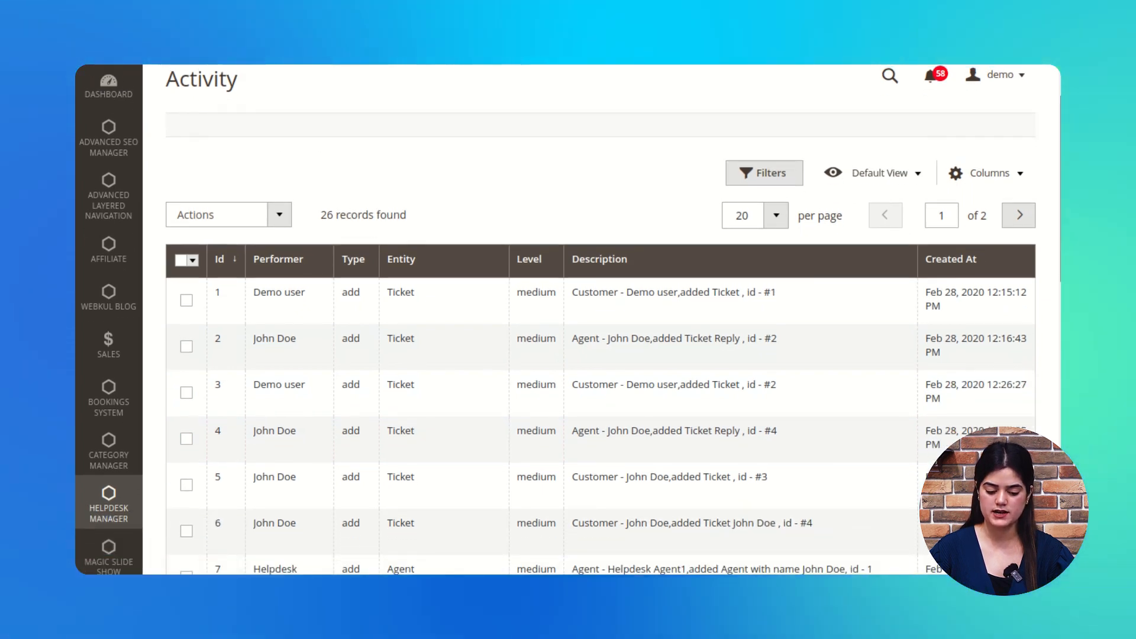
{"action": "scroll", "coordinate": [598, 355], "scroll_direction": "up", "scroll_amount": 1}
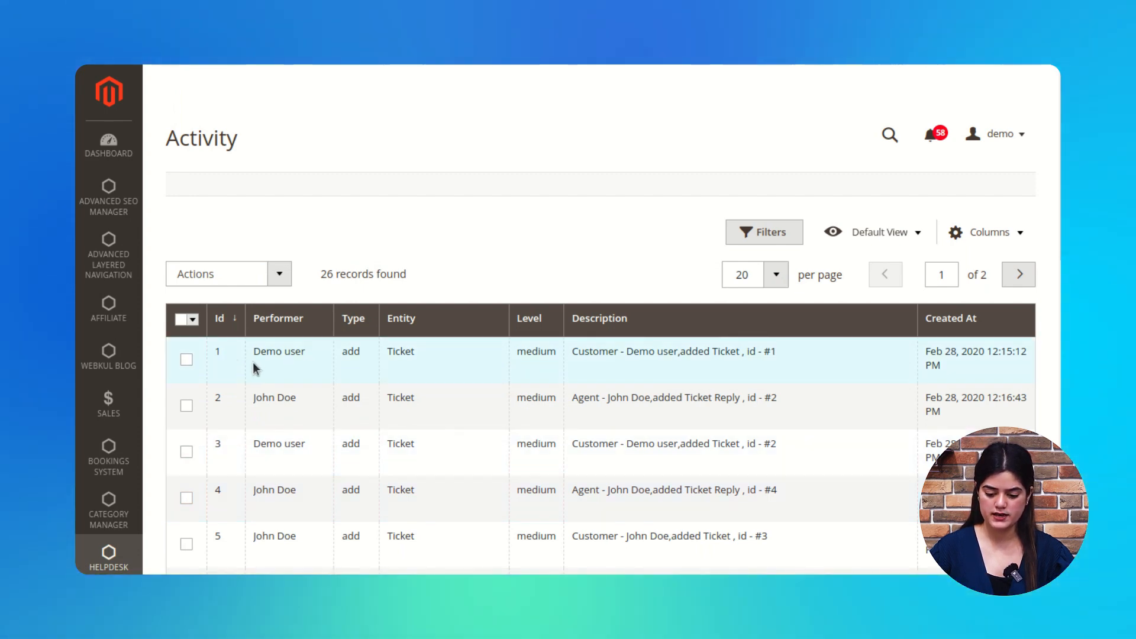
{"action": "scroll", "coordinate": [253, 362], "scroll_direction": "down", "scroll_amount": 1}
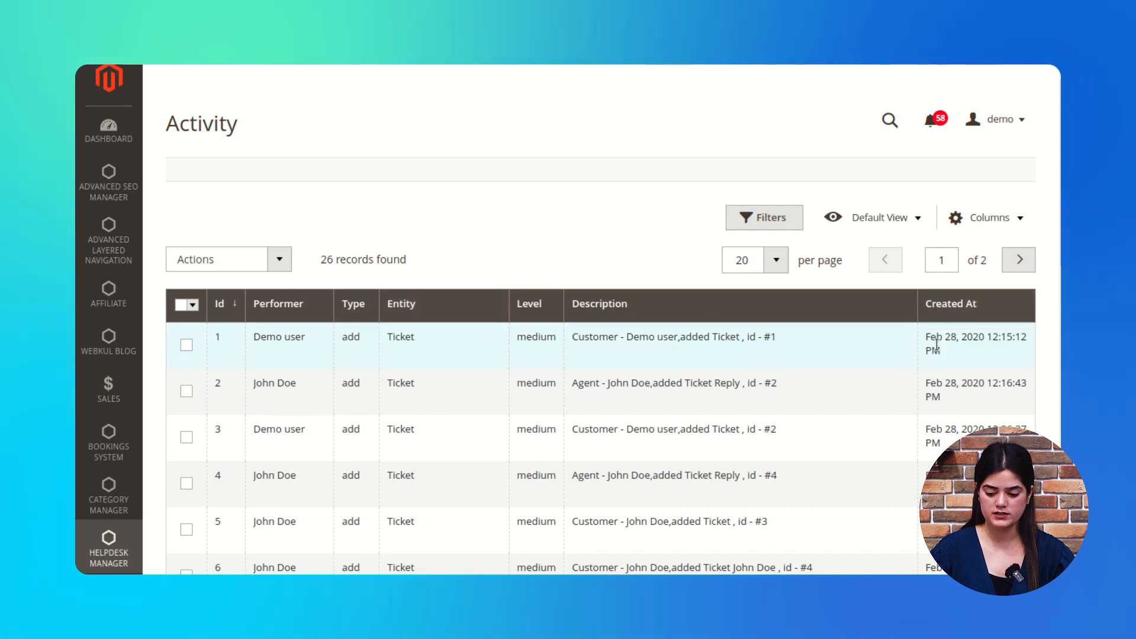
{"action": "scroll", "coordinate": [414, 318], "scroll_direction": "down", "scroll_amount": 3}
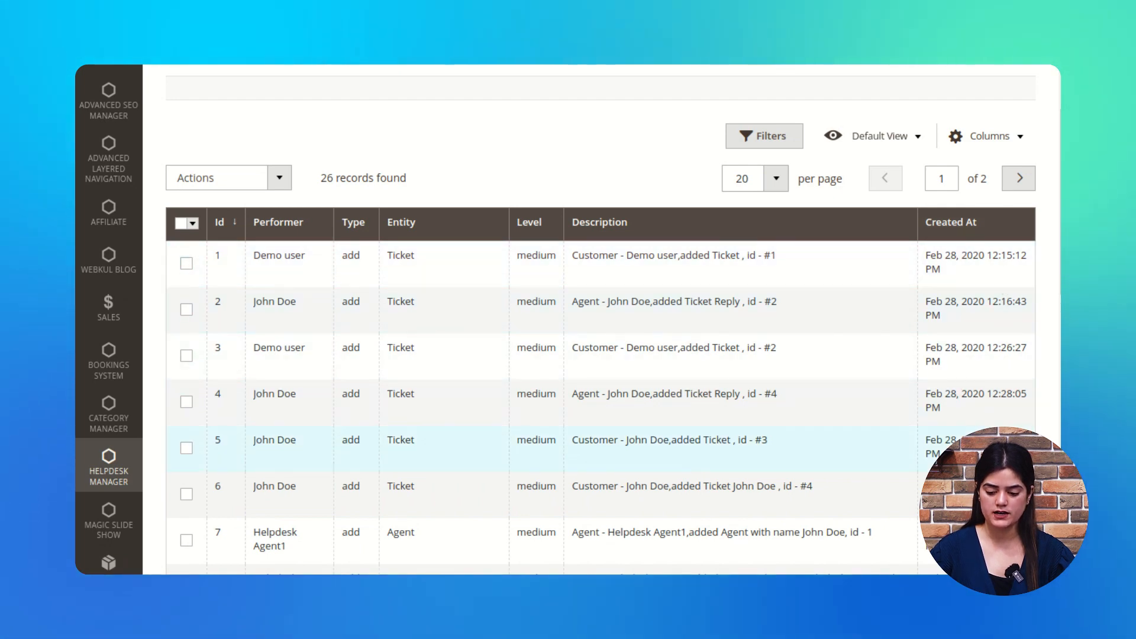
{"action": "scroll", "coordinate": [675, 462], "scroll_direction": "up", "scroll_amount": 2}
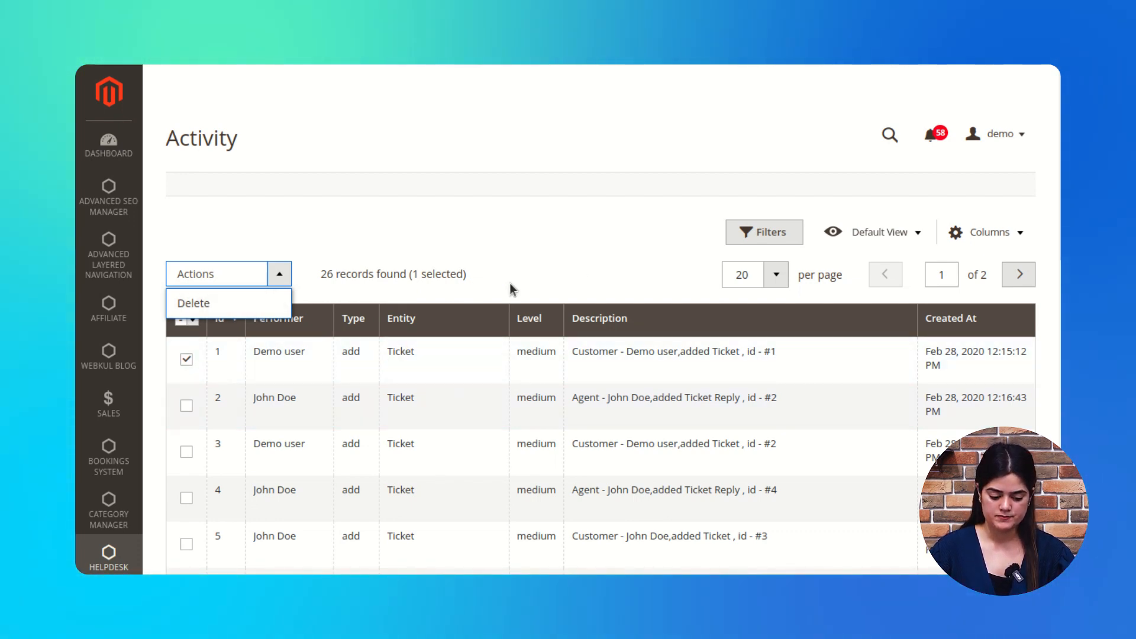
{"action": "scroll", "coordinate": [510, 287], "scroll_direction": "down", "scroll_amount": 2}
{"action": "scroll", "coordinate": [459, 312], "scroll_direction": "up", "scroll_amount": 2}
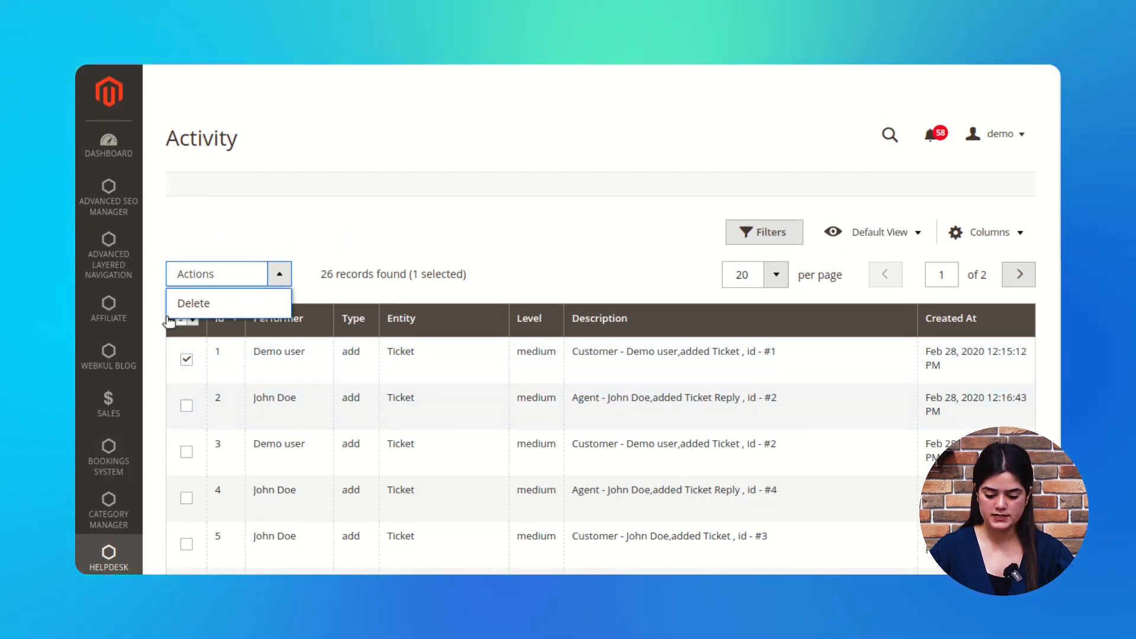
{"action": "scroll", "coordinate": [136, 355], "scroll_direction": "down", "scroll_amount": 3}
{"action": "left_click", "coordinate": [108, 368]}
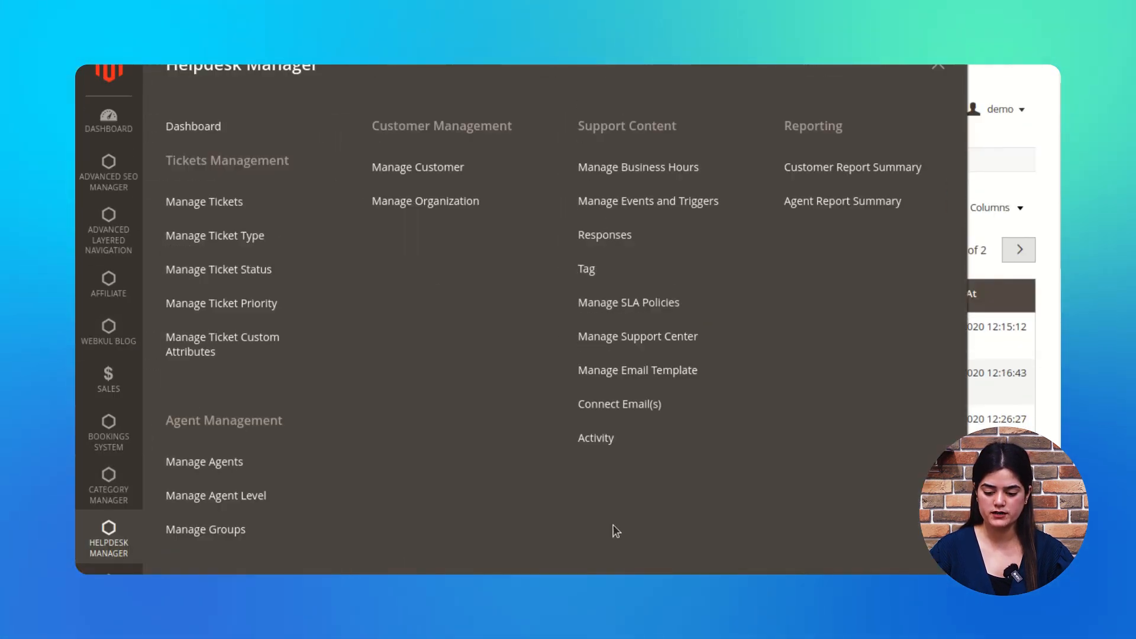
Step: Open the Customer Report Summary and select both customer rows via Select All
{"action": "scroll", "coordinate": [616, 531], "scroll_direction": "up", "scroll_amount": 1}
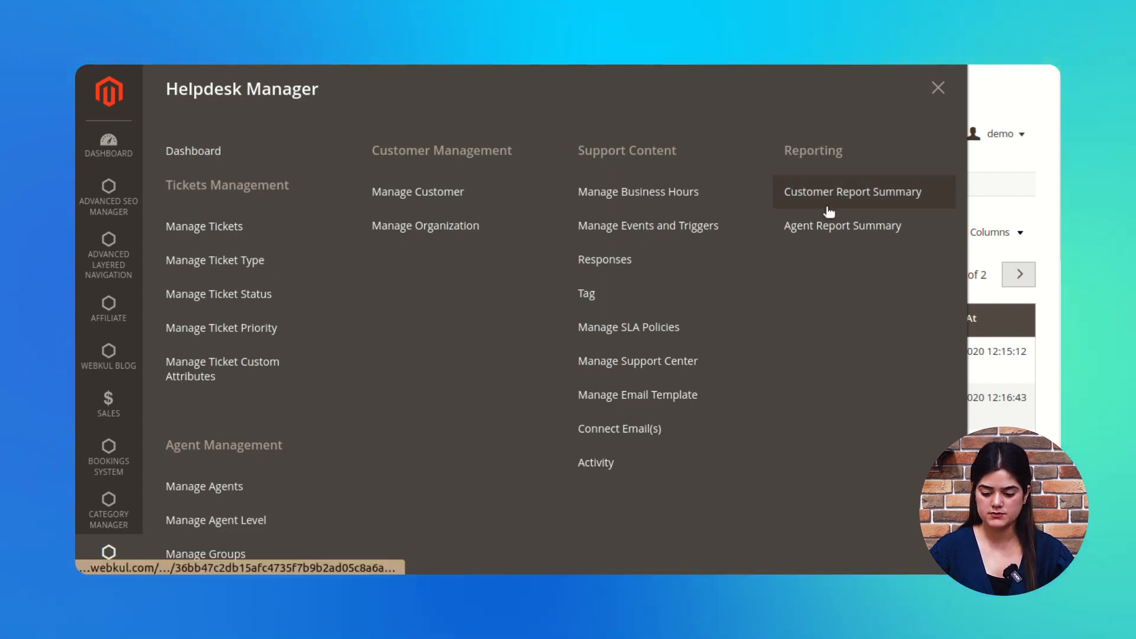
{"action": "left_click", "coordinate": [893, 212]}
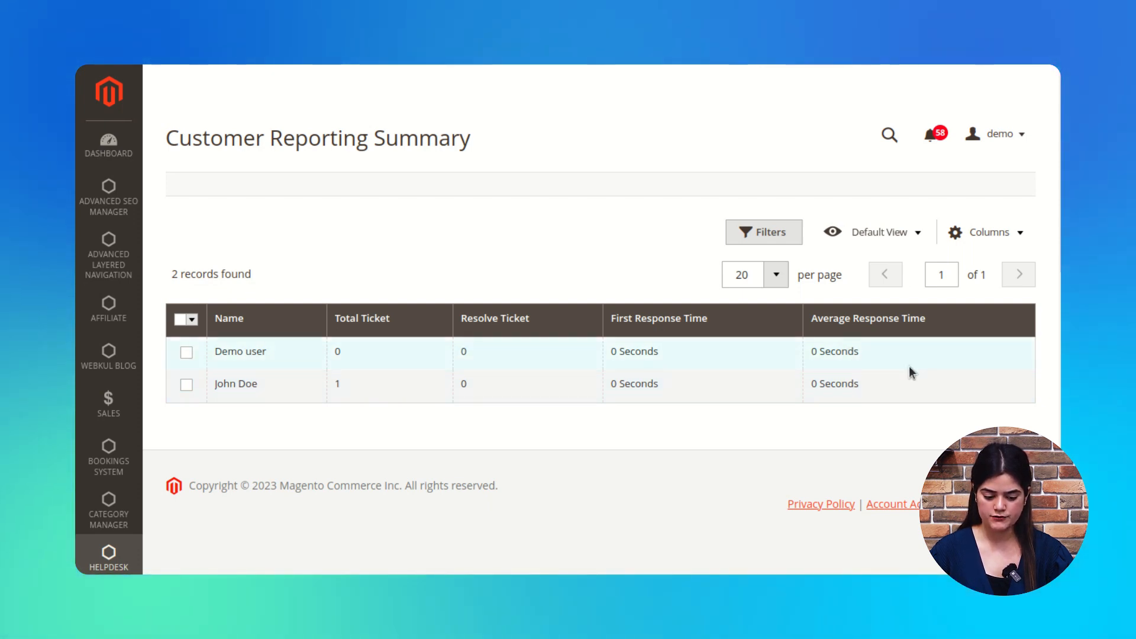
{"action": "left_click", "coordinate": [186, 353]}
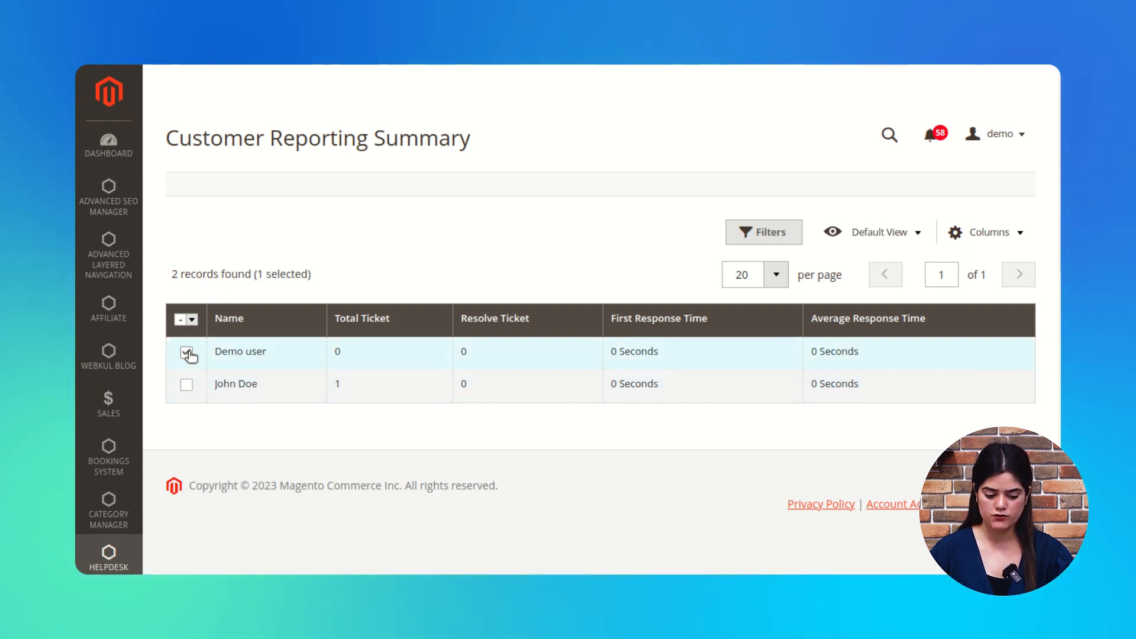
{"action": "left_click", "coordinate": [193, 320]}
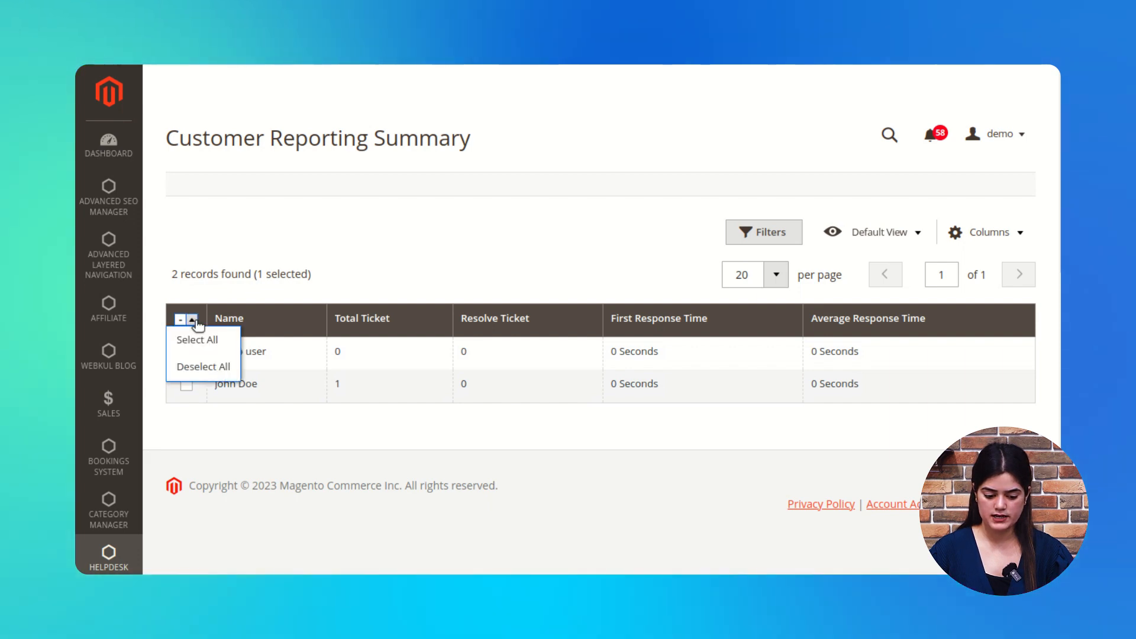
{"action": "left_click", "coordinate": [195, 436]}
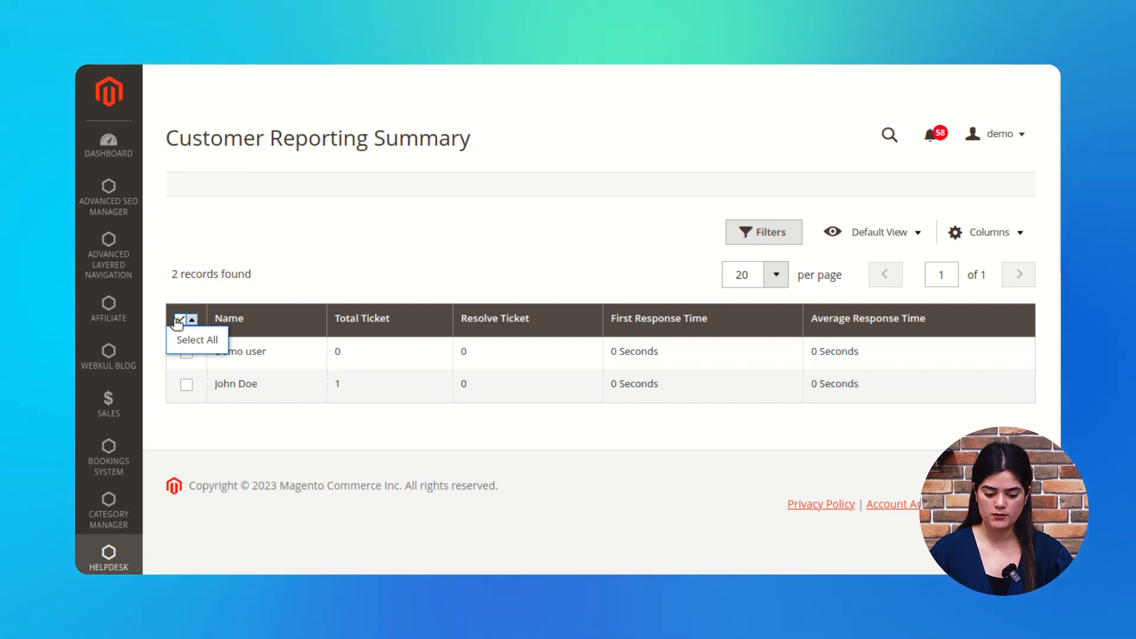
{"action": "left_click", "coordinate": [180, 321]}
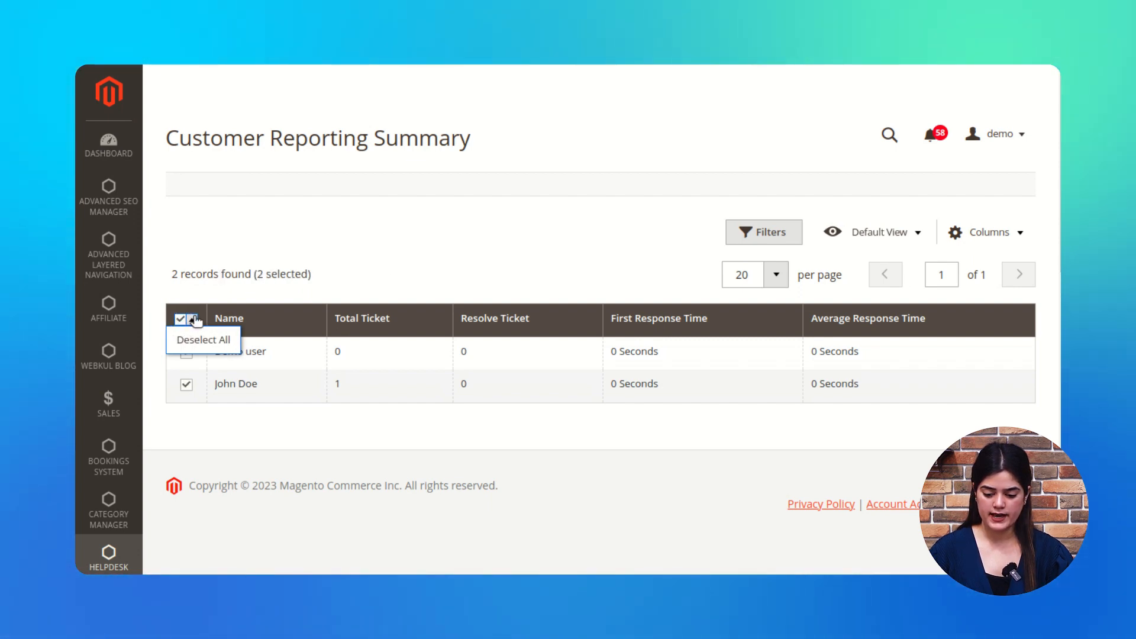
{"action": "scroll", "coordinate": [794, 329], "scroll_direction": "down", "scroll_amount": 2}
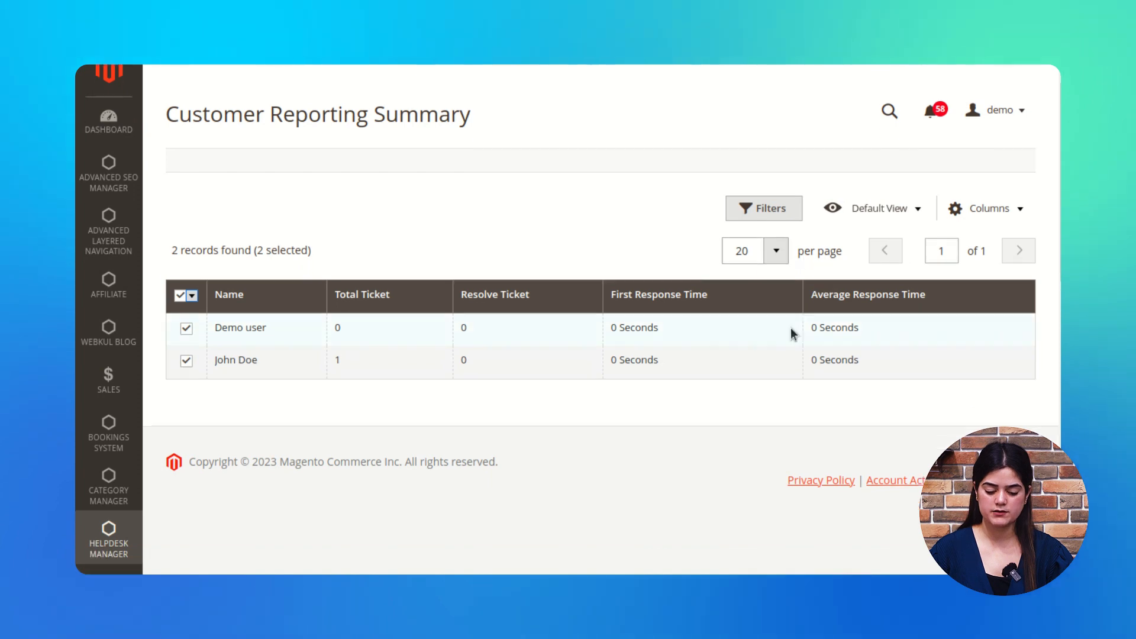
{"action": "scroll", "coordinate": [738, 393], "scroll_direction": "up", "scroll_amount": 2}
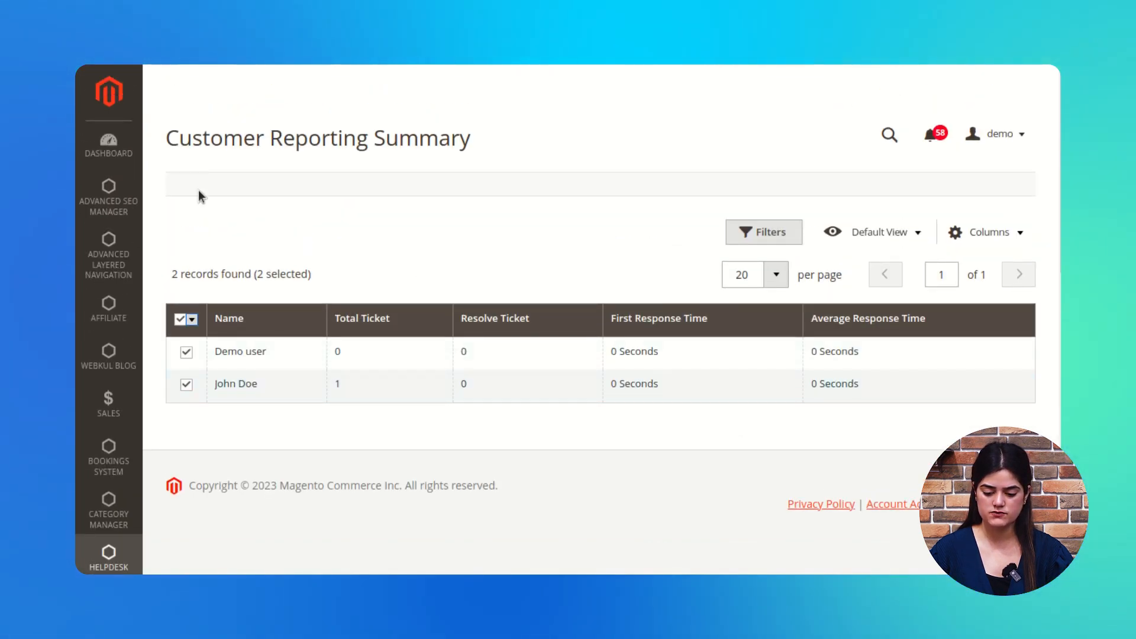
{"action": "left_click", "coordinate": [109, 558]}
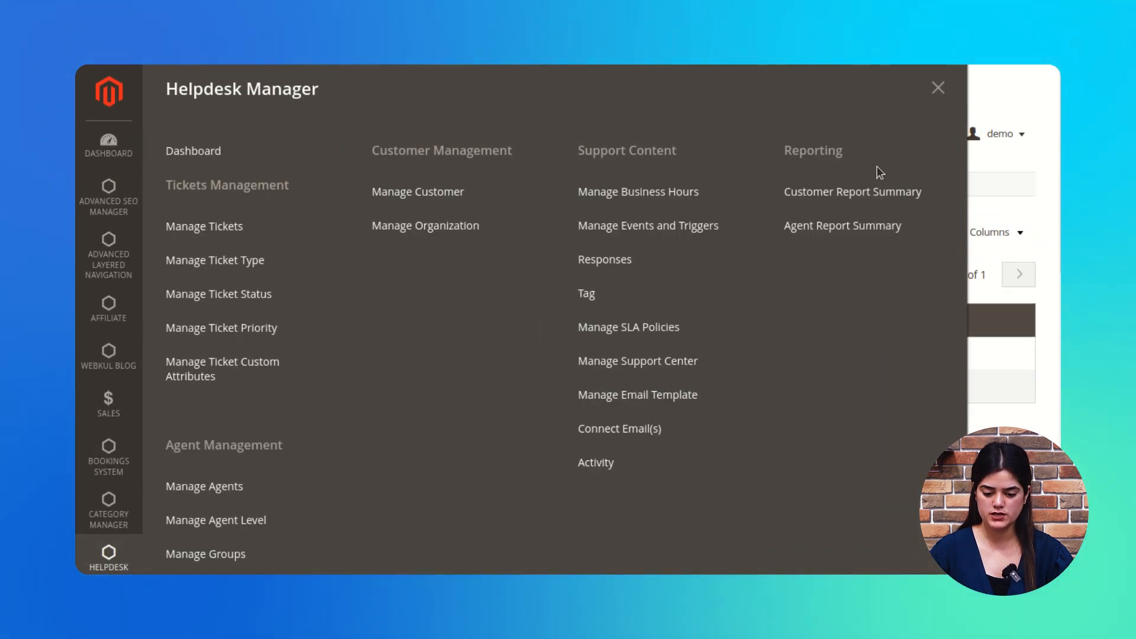